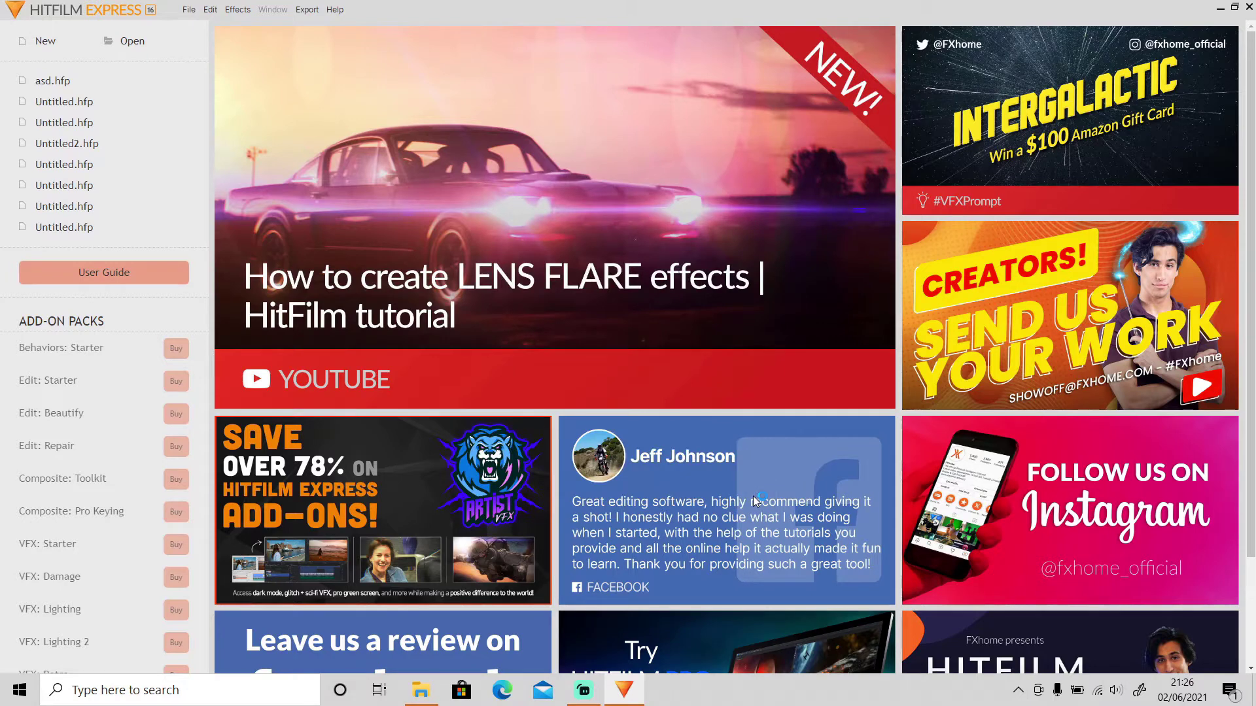
Import the clips DSC_0028 and DSC_0039 from the 2021-06-02 folder and show the project media as a compact list without thumbnails
left_click(421, 690)
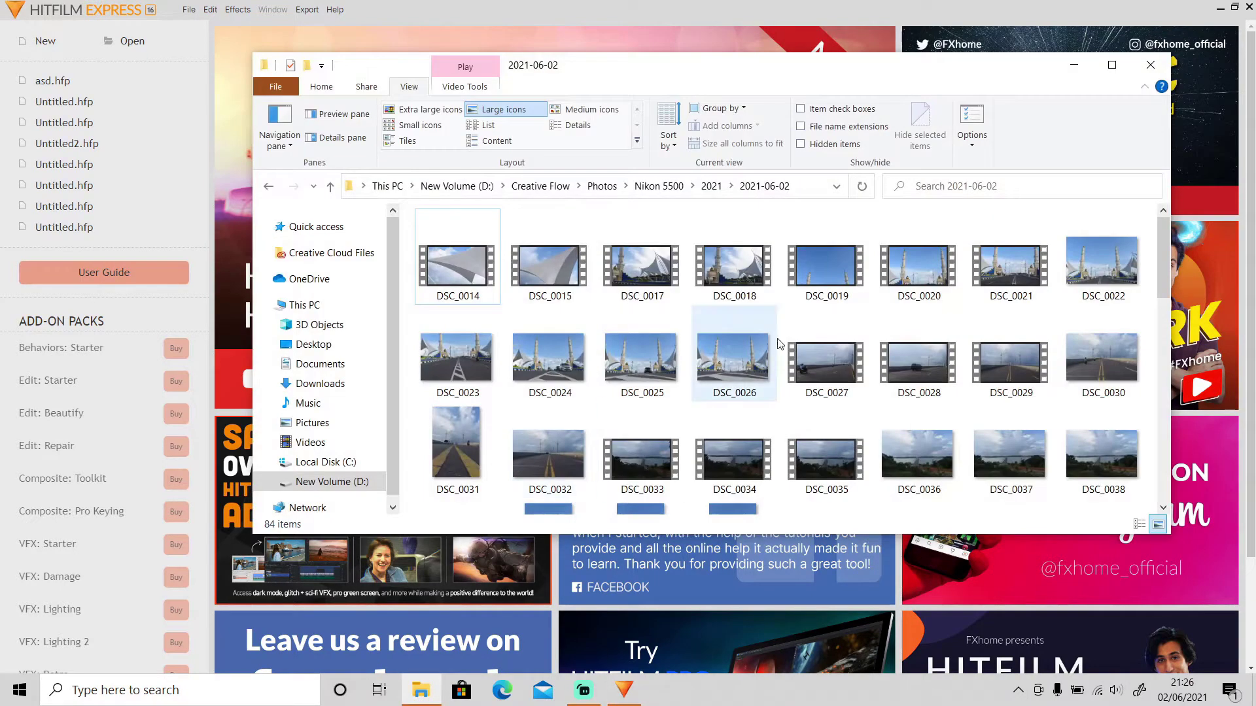
left_click(957, 375)
scroll(1105, 357, "down", 1)
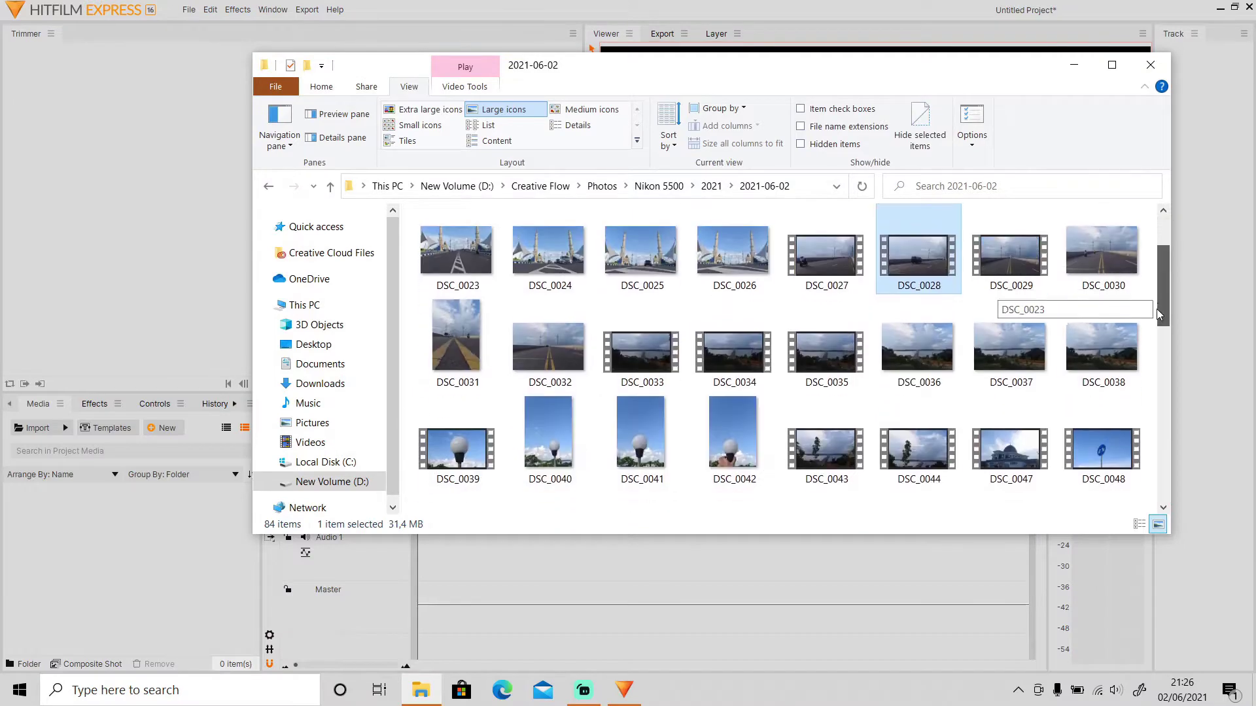
left_click(457, 445, "ctrl")
left_click_drag(458, 444, 151, 614)
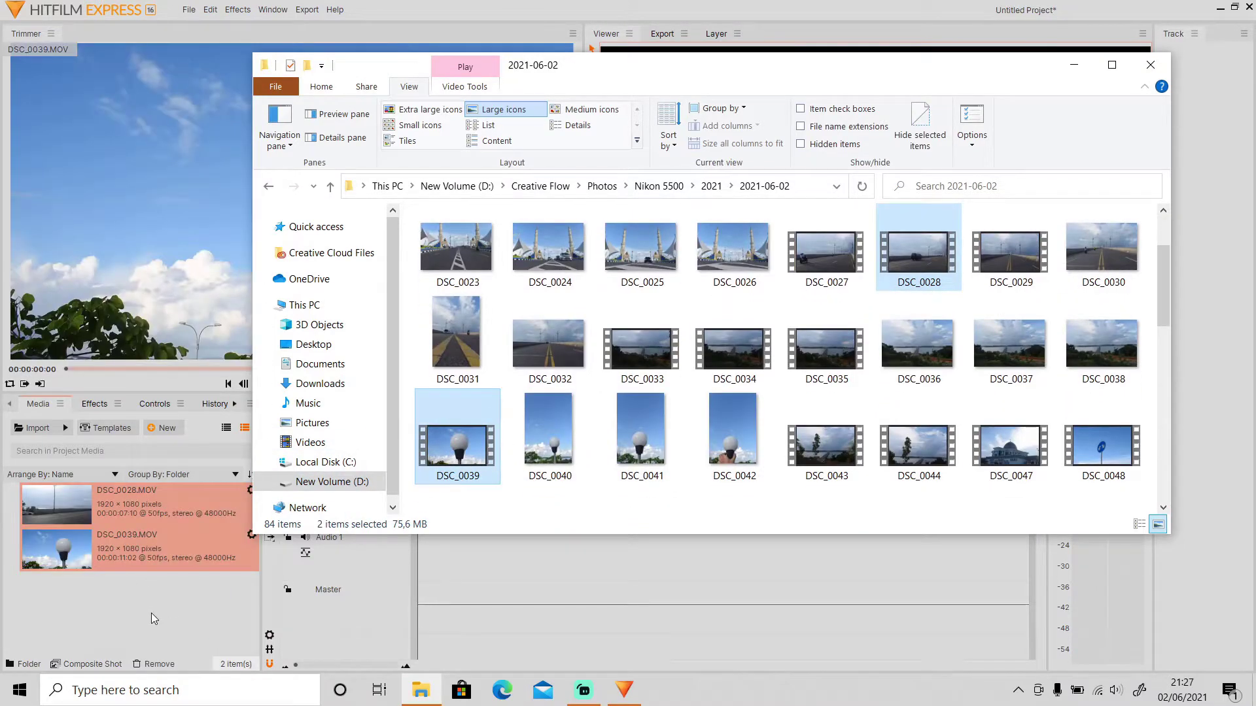
left_click(151, 610)
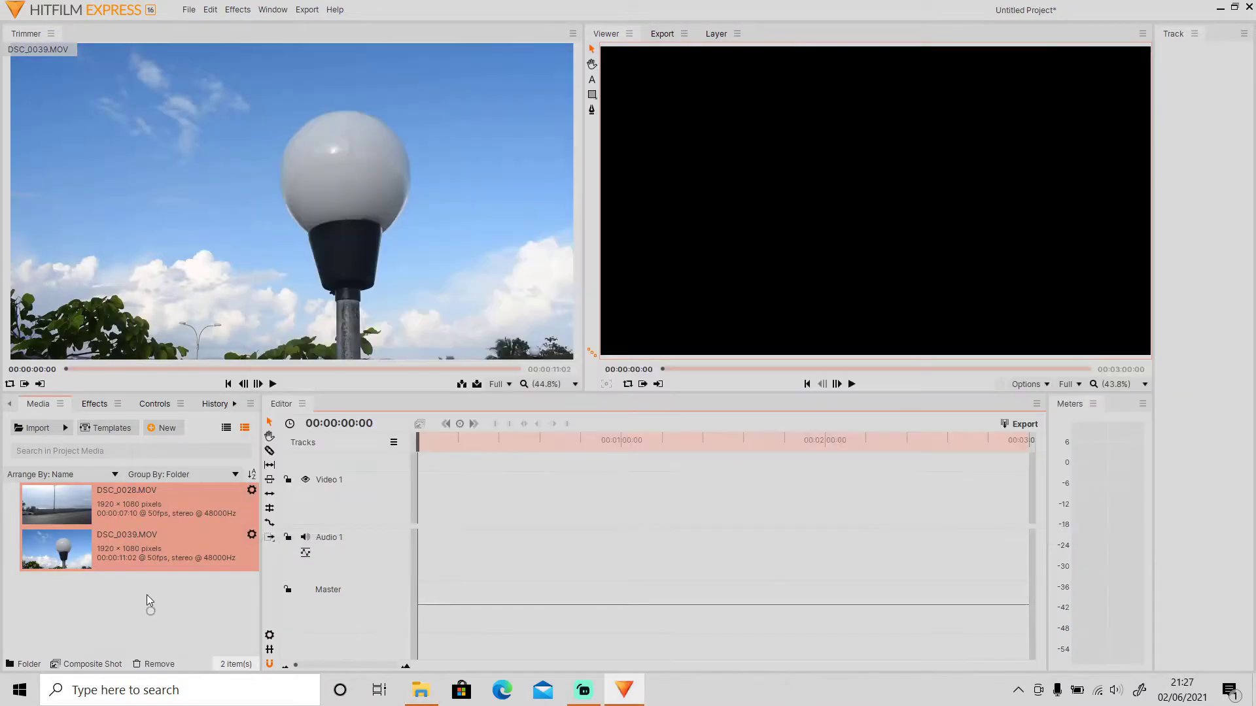
left_click(226, 428)
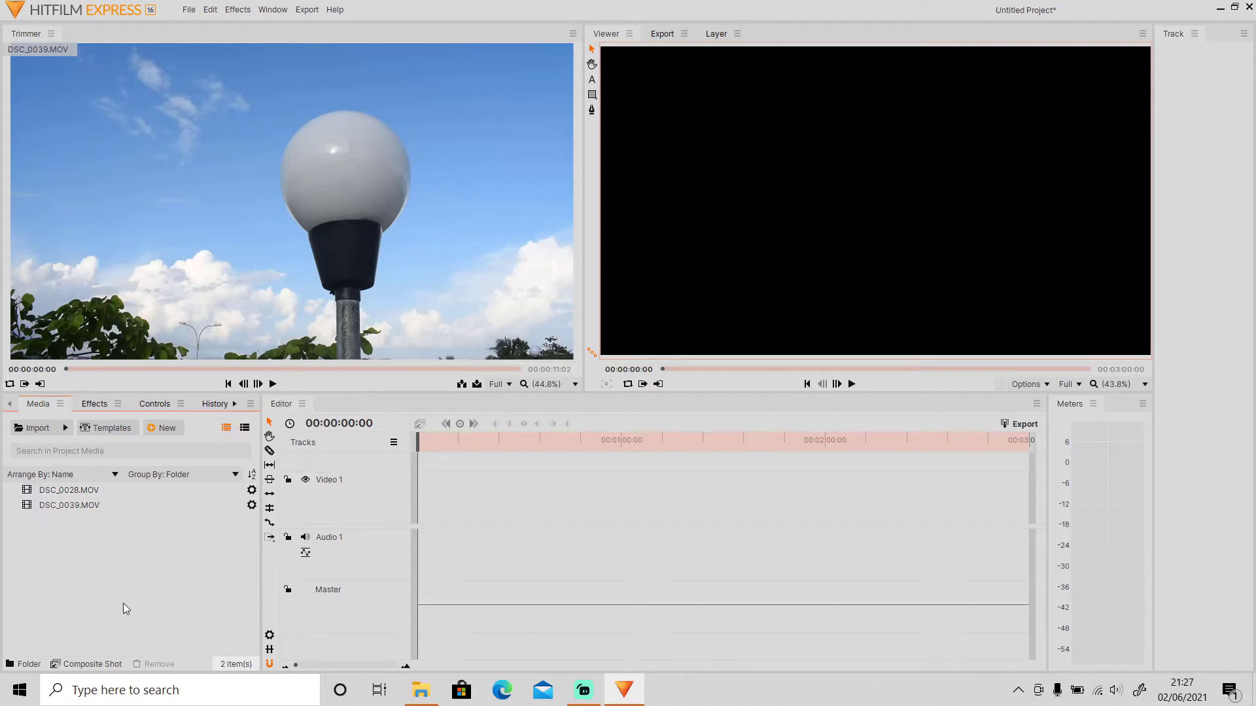
Make a composite shot from DSC_0028.MOV with its proposed properties and add DSC_0039.MOV as a layer beneath it
left_click(102, 664)
left_click(492, 521)
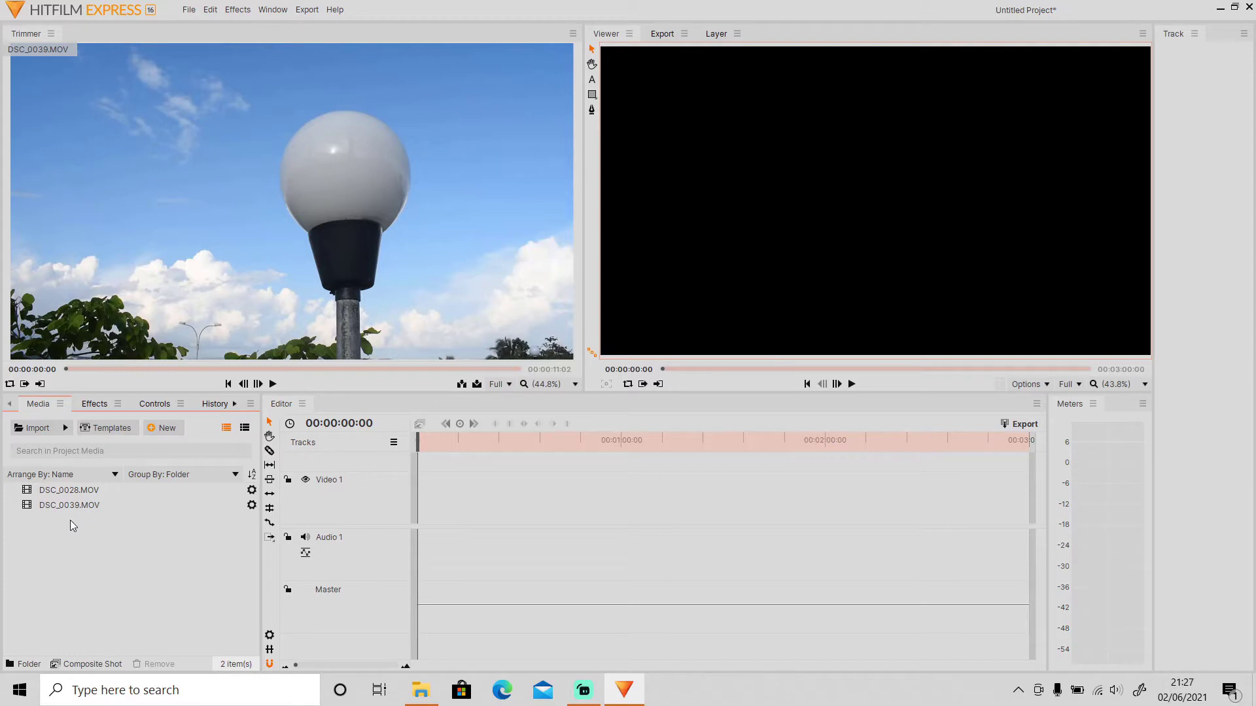
left_click(83, 492)
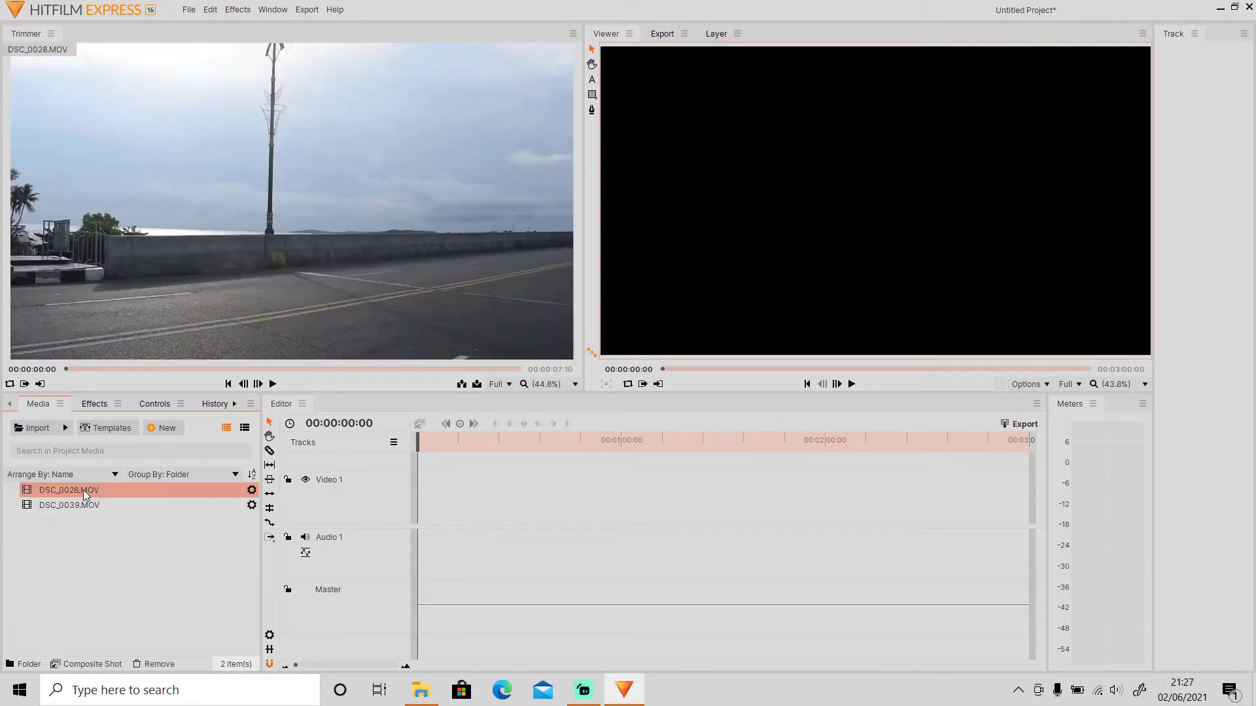
right_click(84, 488)
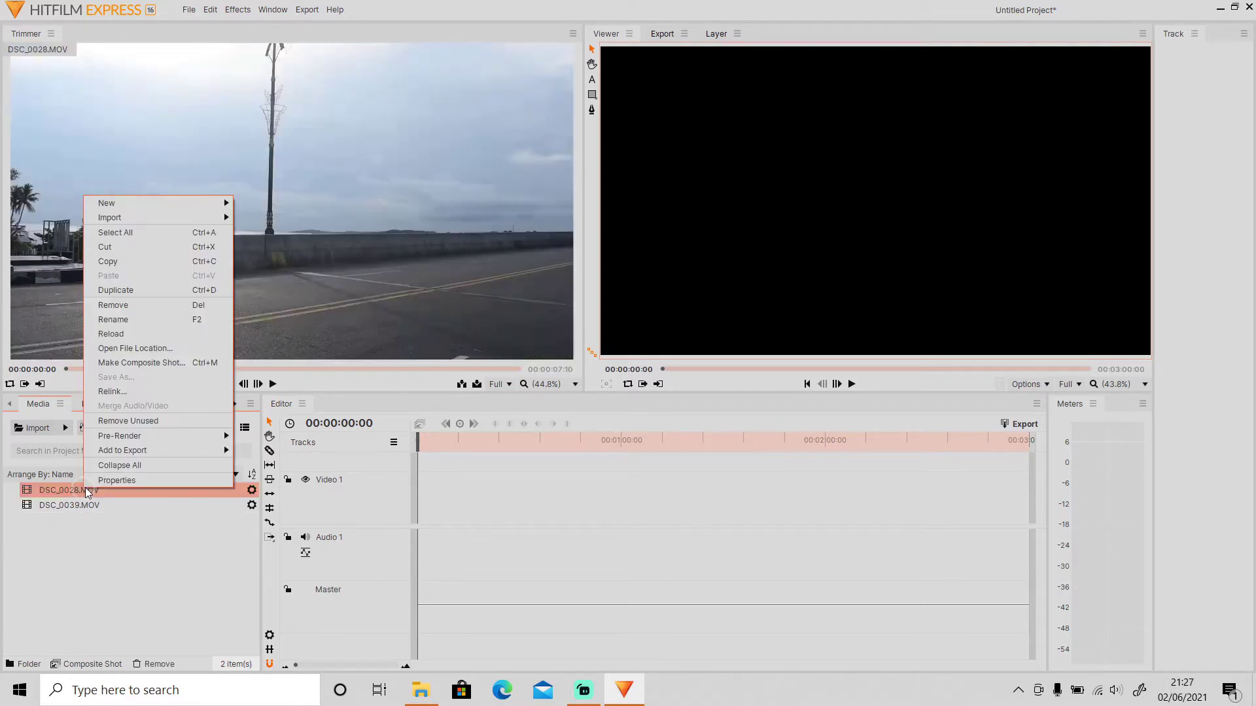
left_click(141, 364)
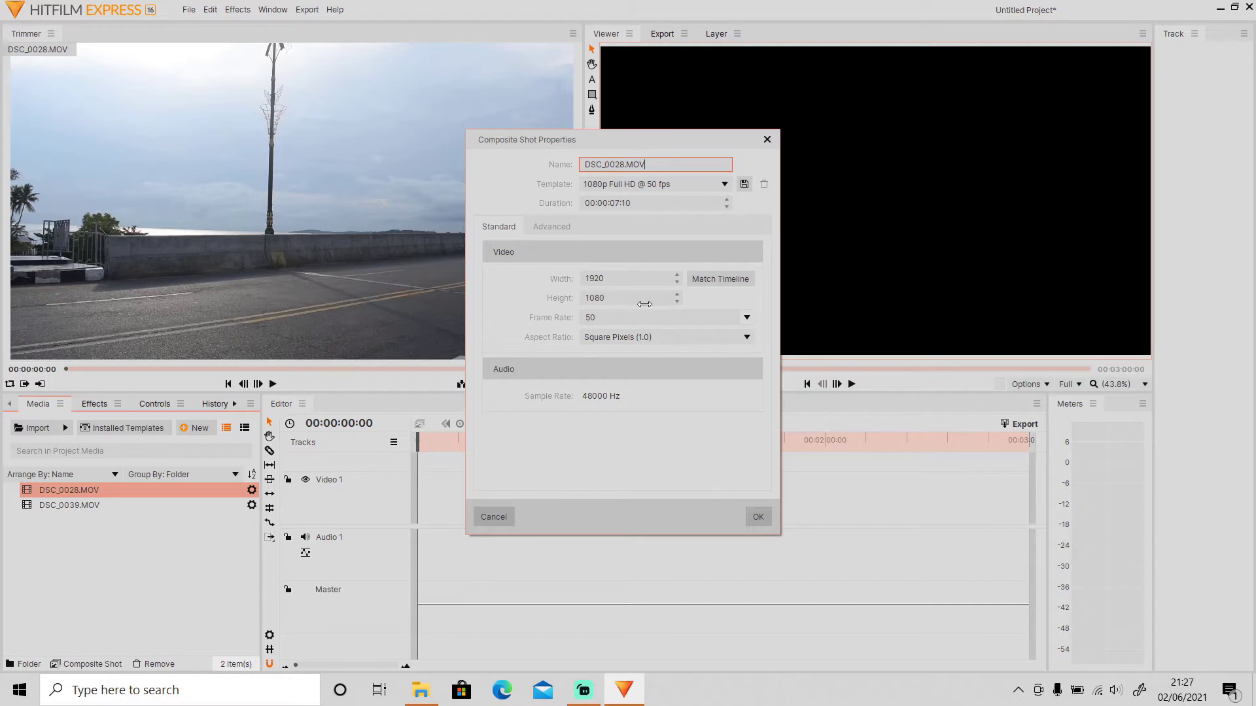
left_click(759, 513)
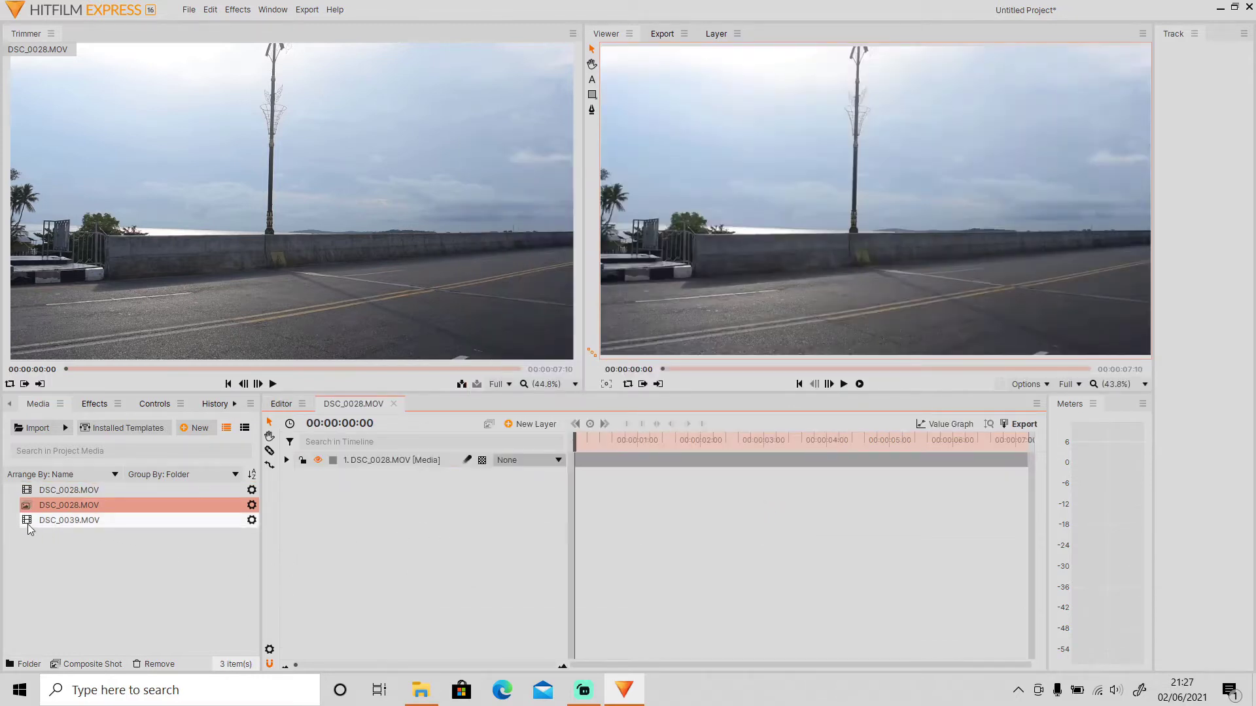
left_click_drag(29, 527, 324, 528)
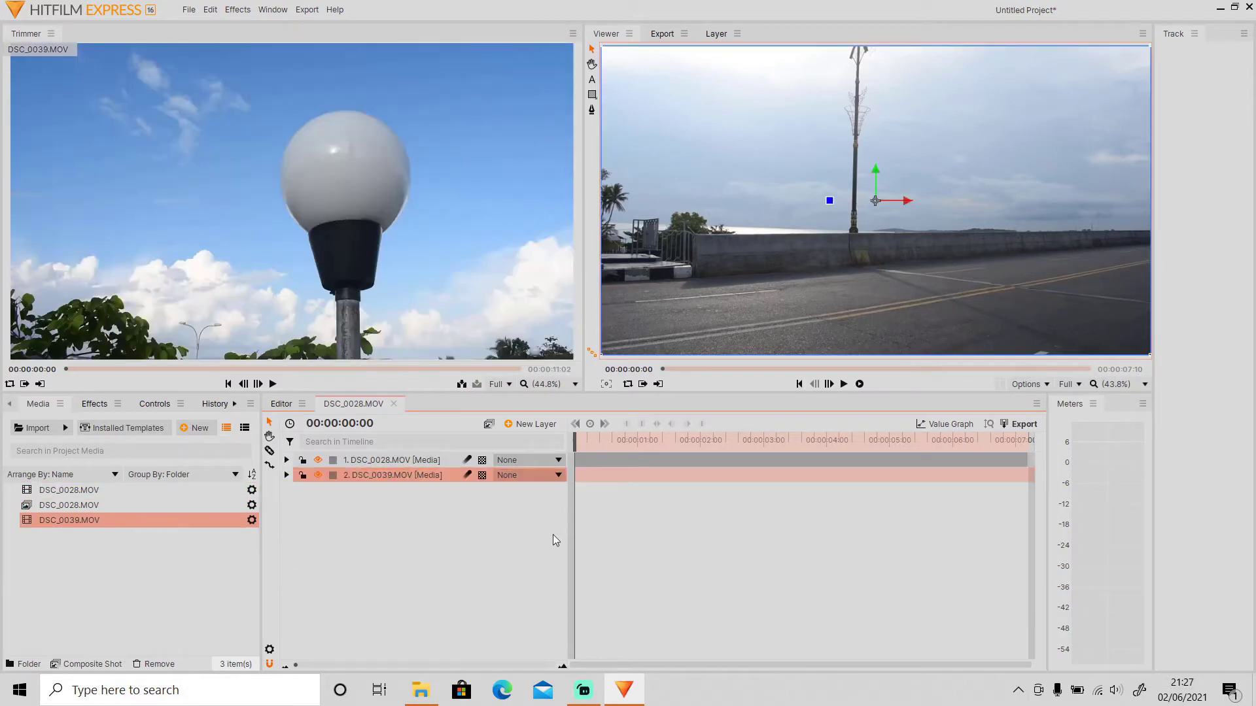
Trim the first 2 seconds off the DSC_0028.MOV layer, run it from 0 to 3 seconds, and start the DSC_0039.MOV layer at its end
left_click_drag(600, 442, 701, 461)
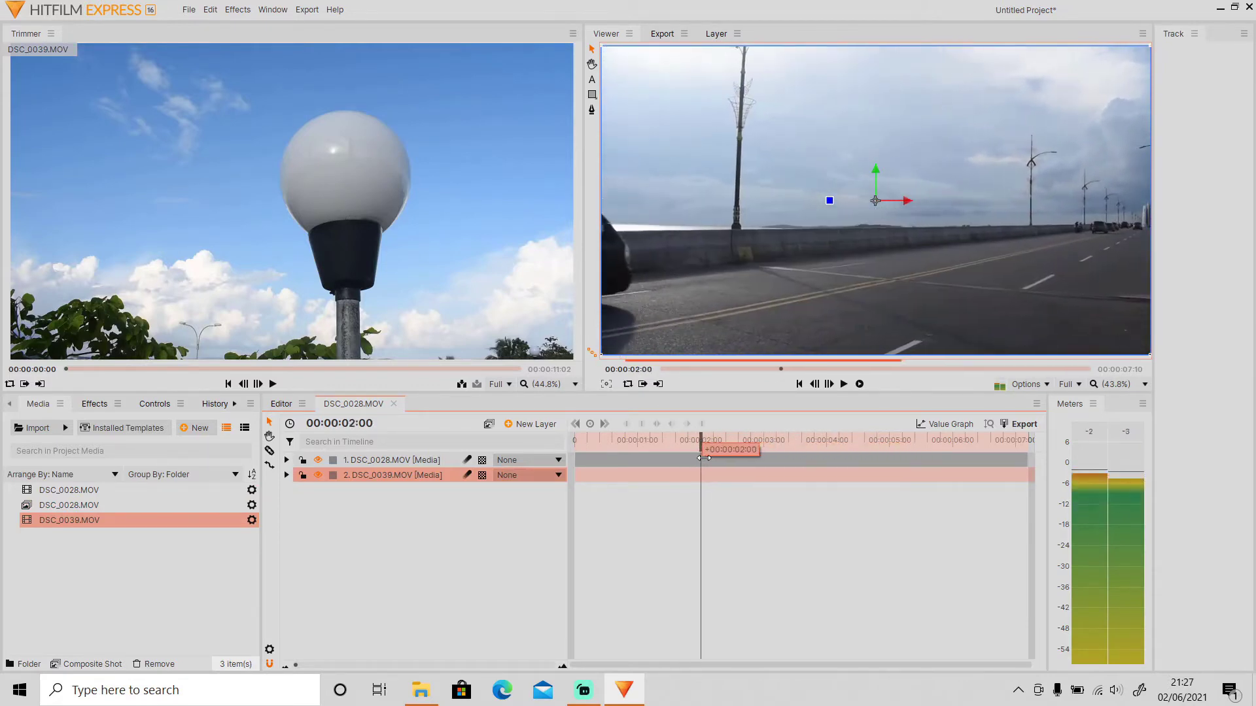
left_click_drag(574, 458, 609, 469)
left_click_drag(701, 441, 771, 442)
left_click_drag(901, 461, 866, 487)
key("space")
left_click(764, 446)
left_click_drag(764, 446, 824, 446)
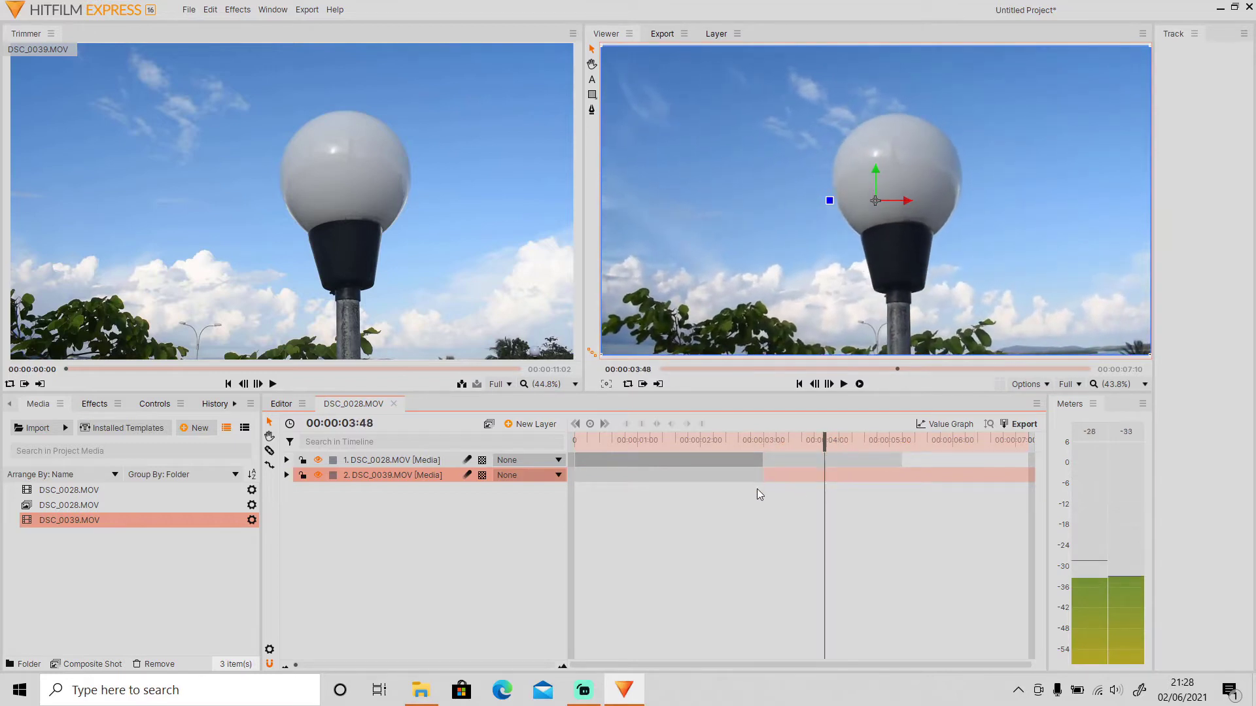
Move the DSC_0039.MOV layer to the start of the timeline and shorten it to about 3 seconds
right_click(766, 484)
left_click(762, 489)
left_click(760, 475)
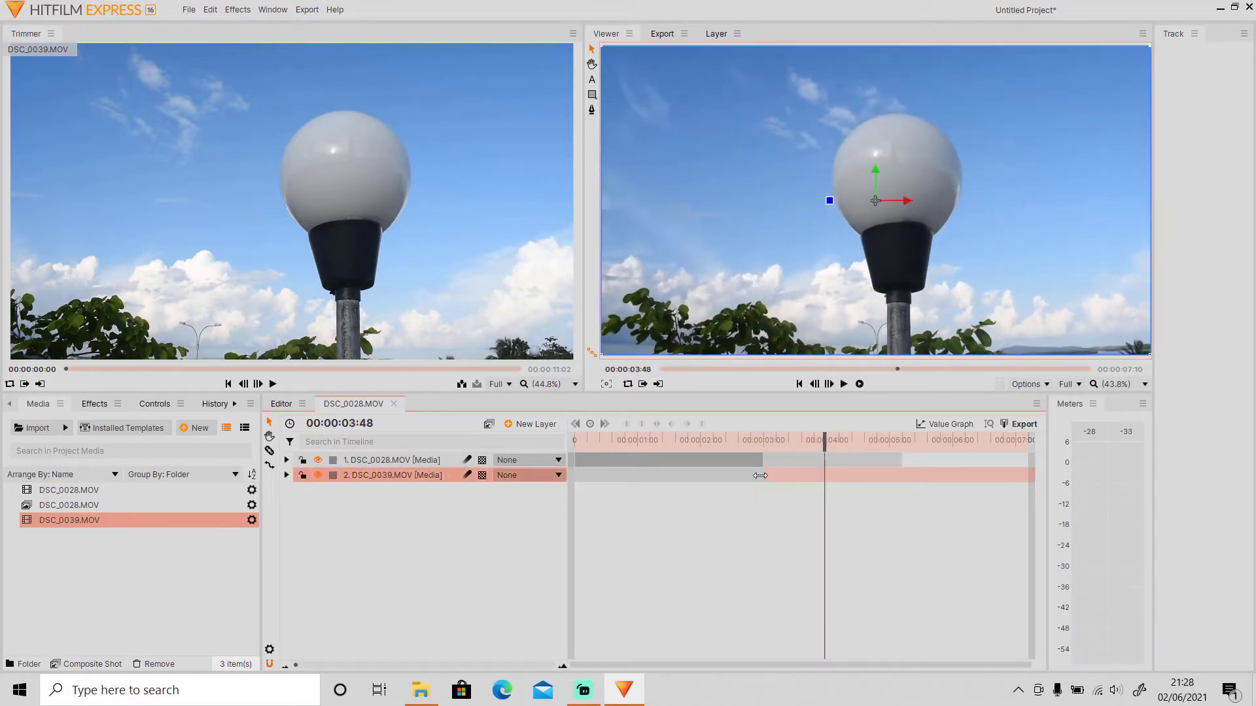
left_click_drag(785, 475, 625, 490)
left_click_drag(1019, 474, 746, 488)
Set the DSC_0039.MOV layer's speed to 60% and move it to start where the DSC_0028.MOV layer ends
right_click(674, 481)
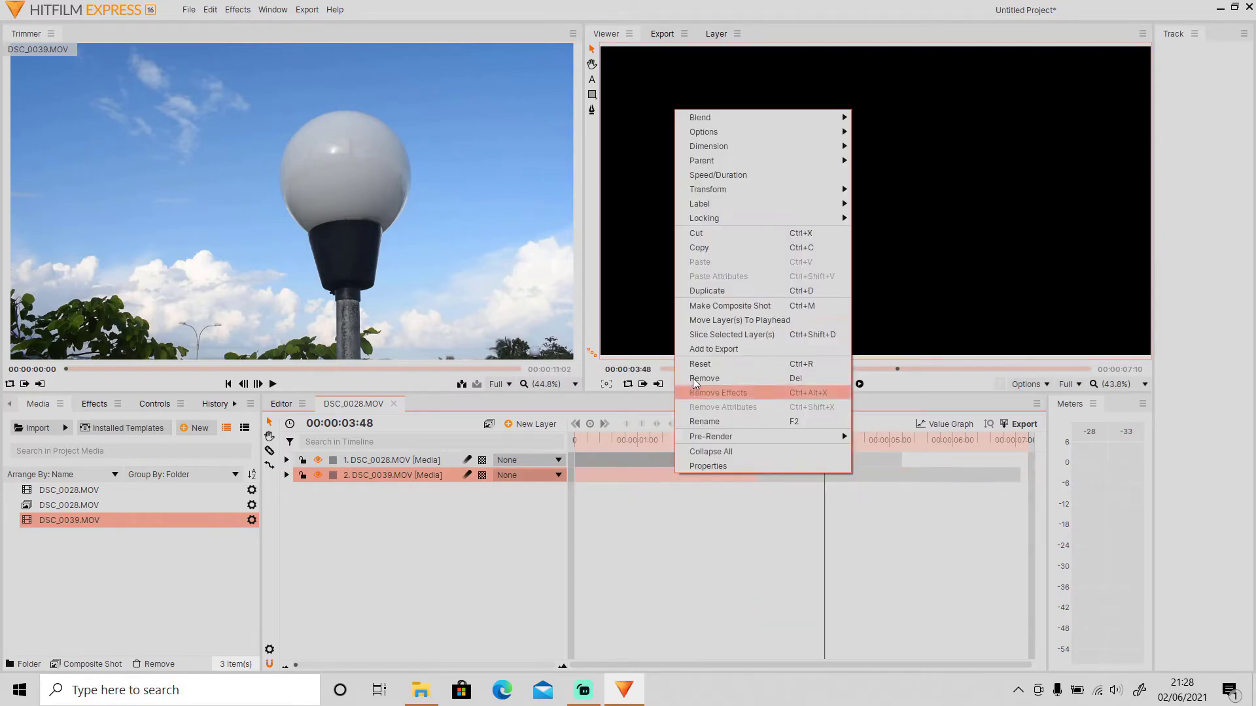
left_click(752, 182)
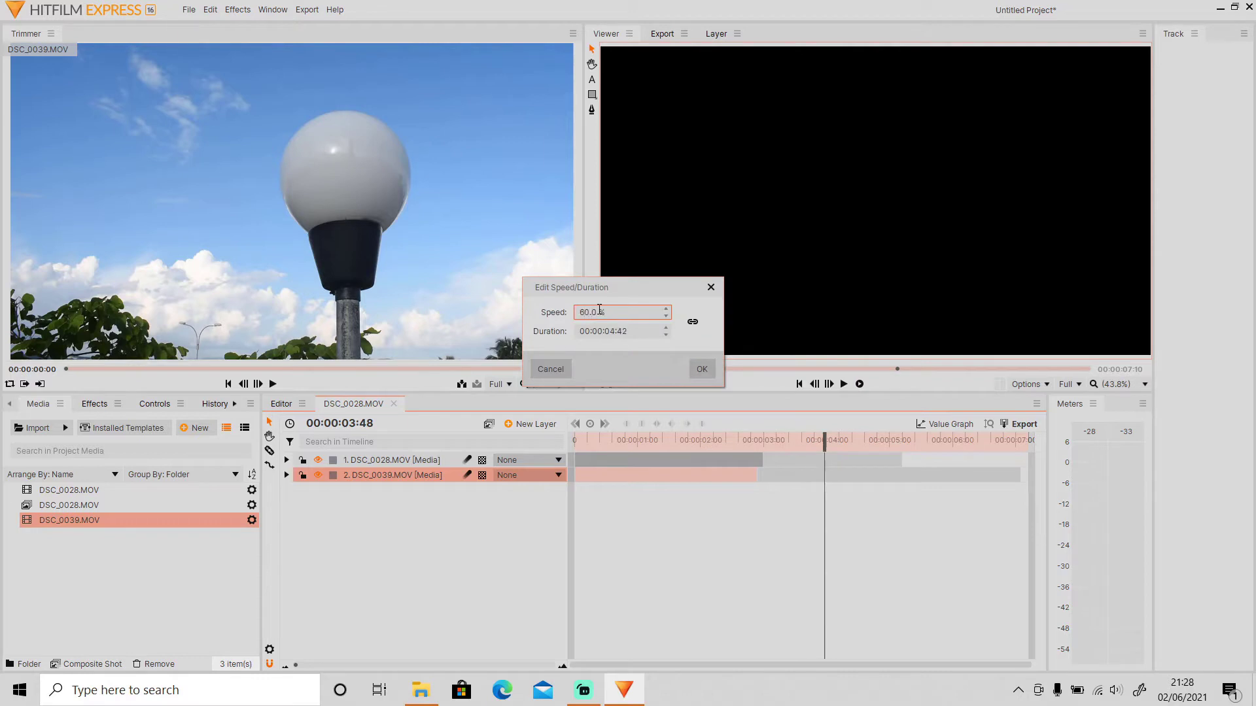
key("Return")
left_click_drag(673, 480, 864, 481)
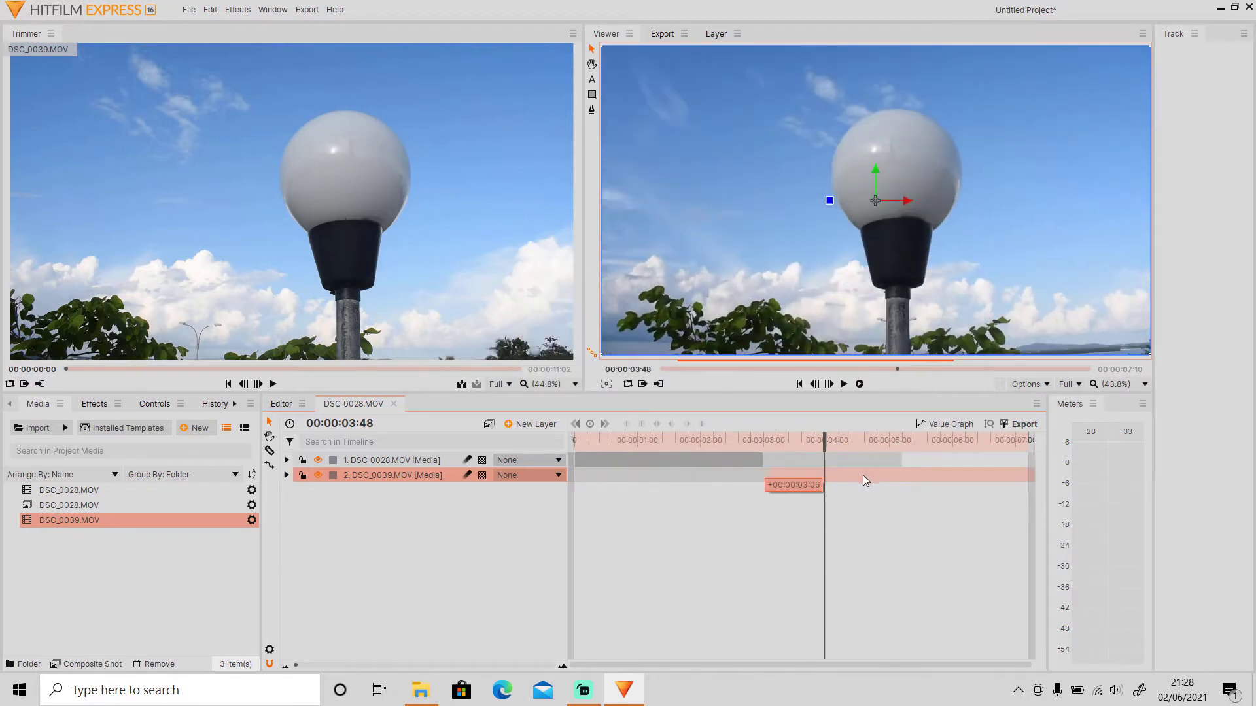
Play the composite shot from the beginning to check the cut between the two clips
left_click_drag(821, 438, 514, 480)
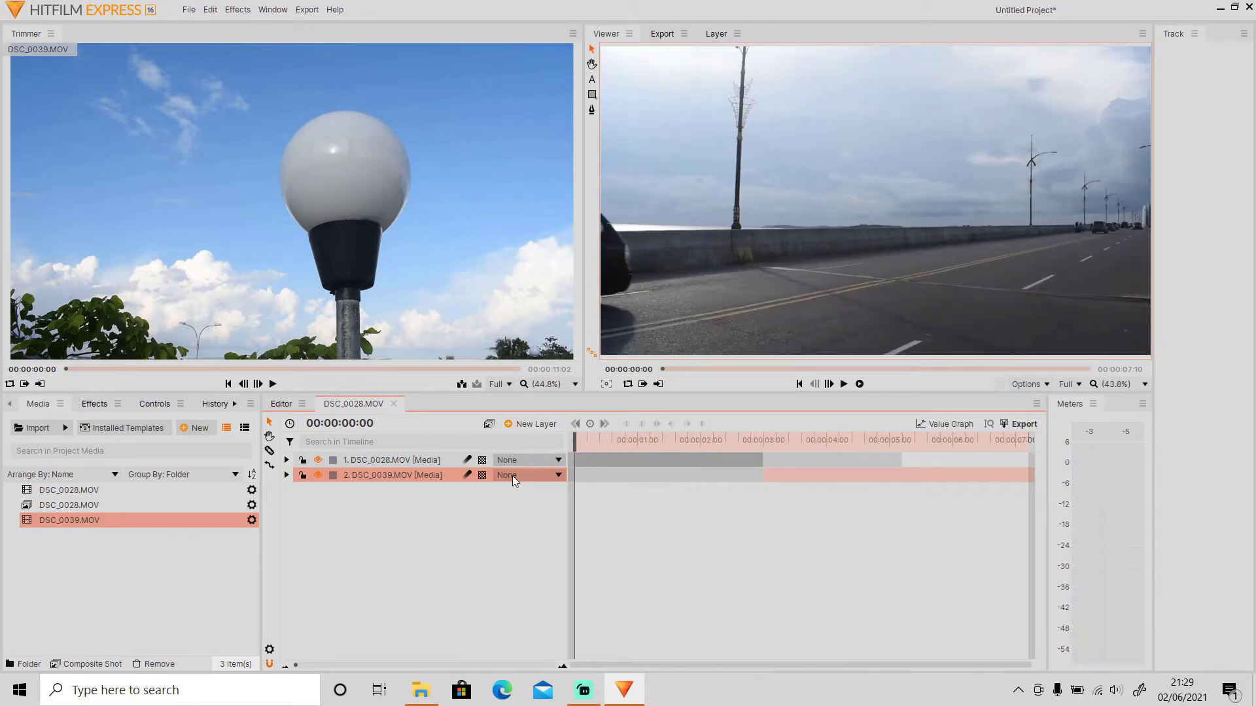
key("space")
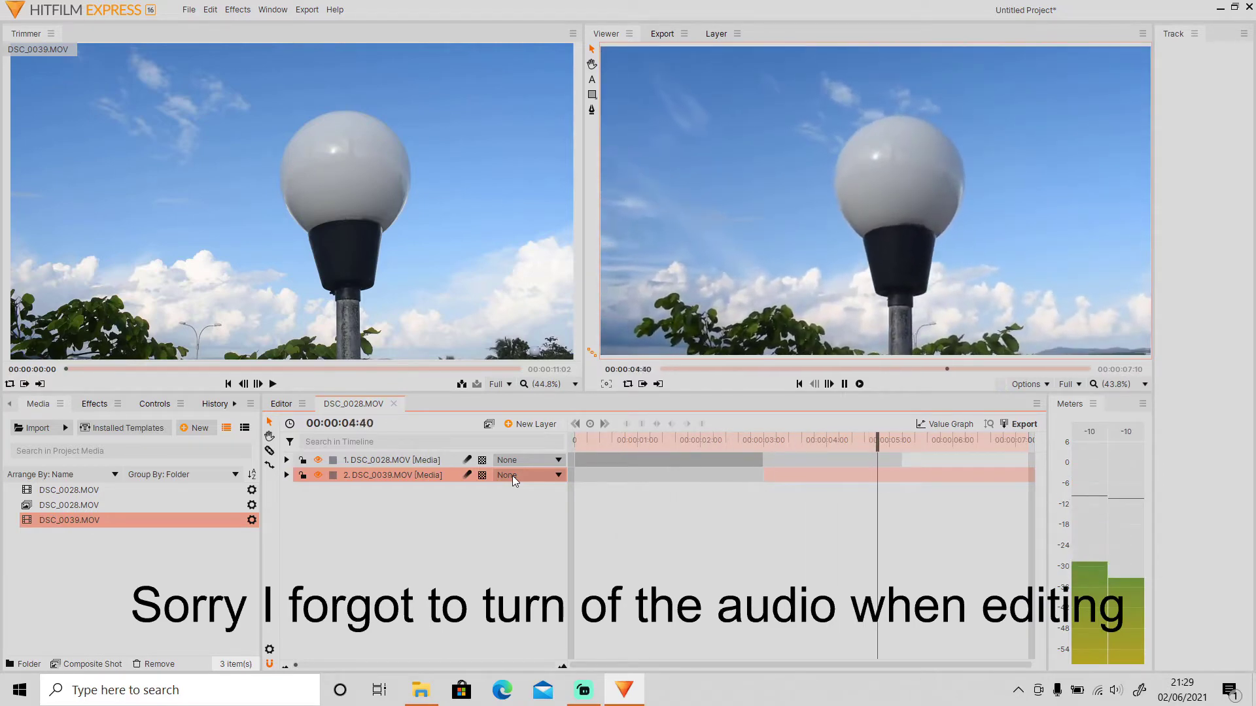
key("space")
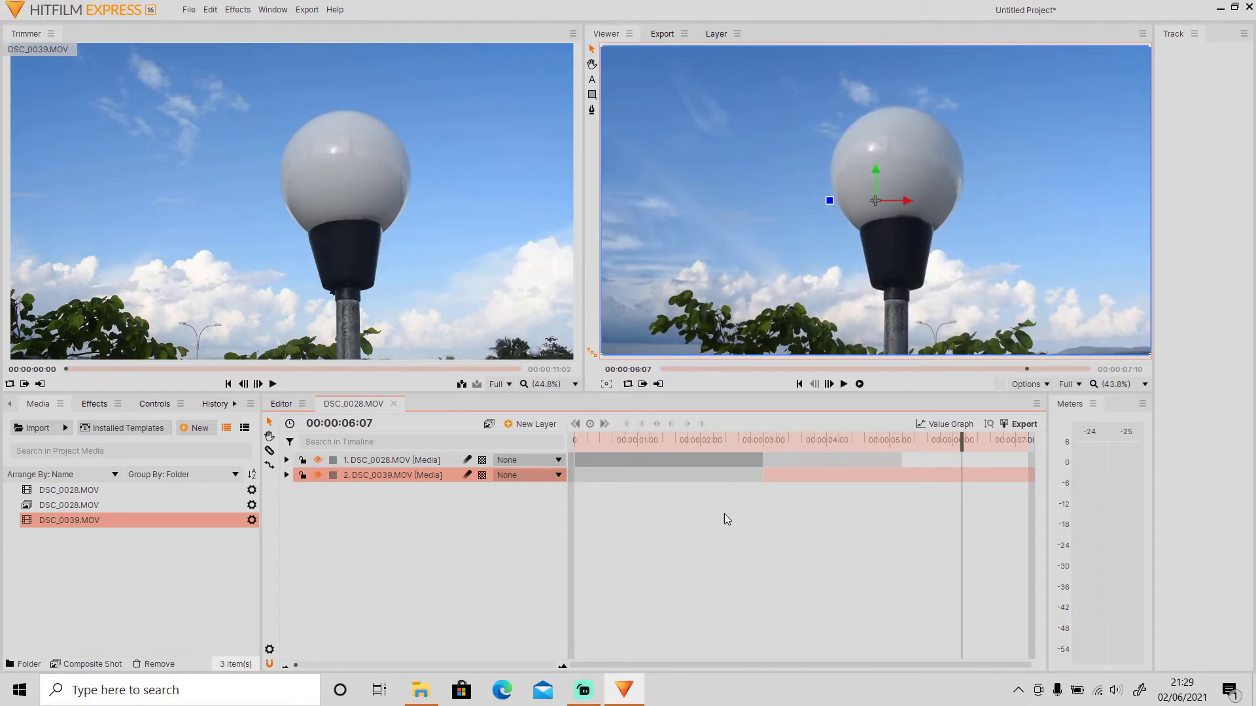
Place the playhead exactly on the cut between the two clips at 00:00:03:00 and deselect the layers
mouse_move(771, 442)
left_mouse_down()
mouse_move(737, 442)
mouse_move(770, 442)
mouse_move(758, 443)
left_mouse_up()
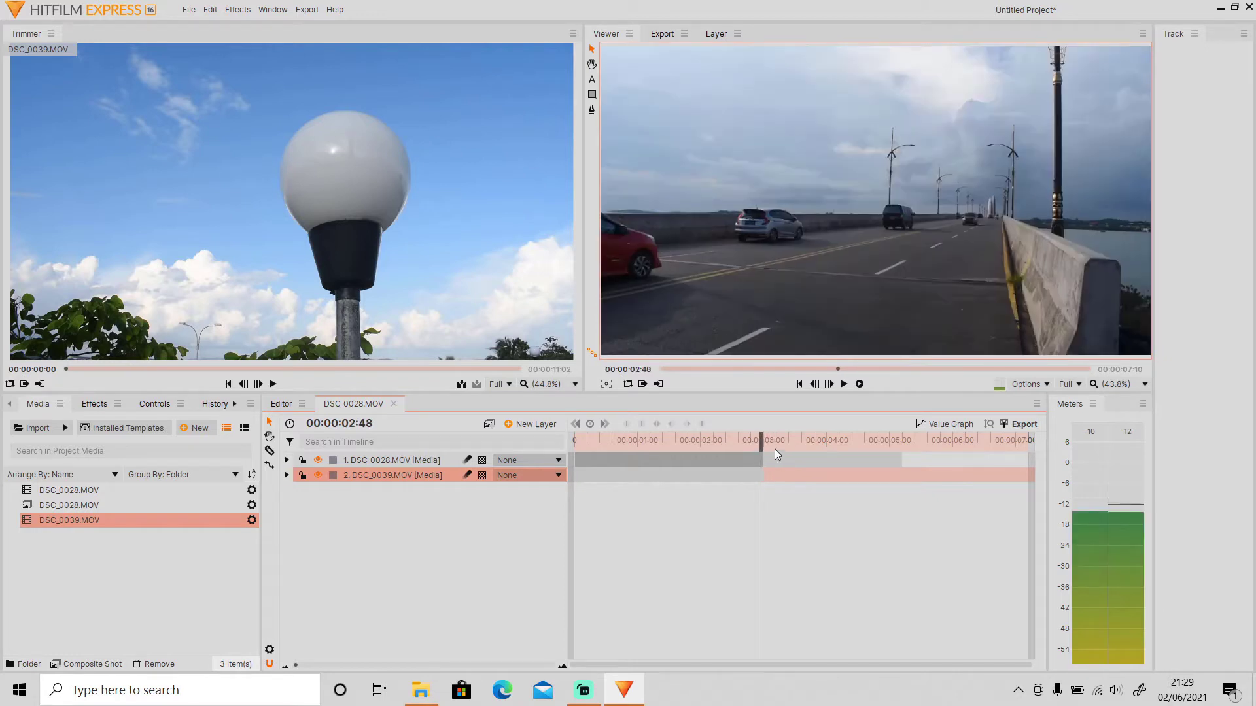
left_click(829, 384)
left_click(829, 384)
left_click(829, 384)
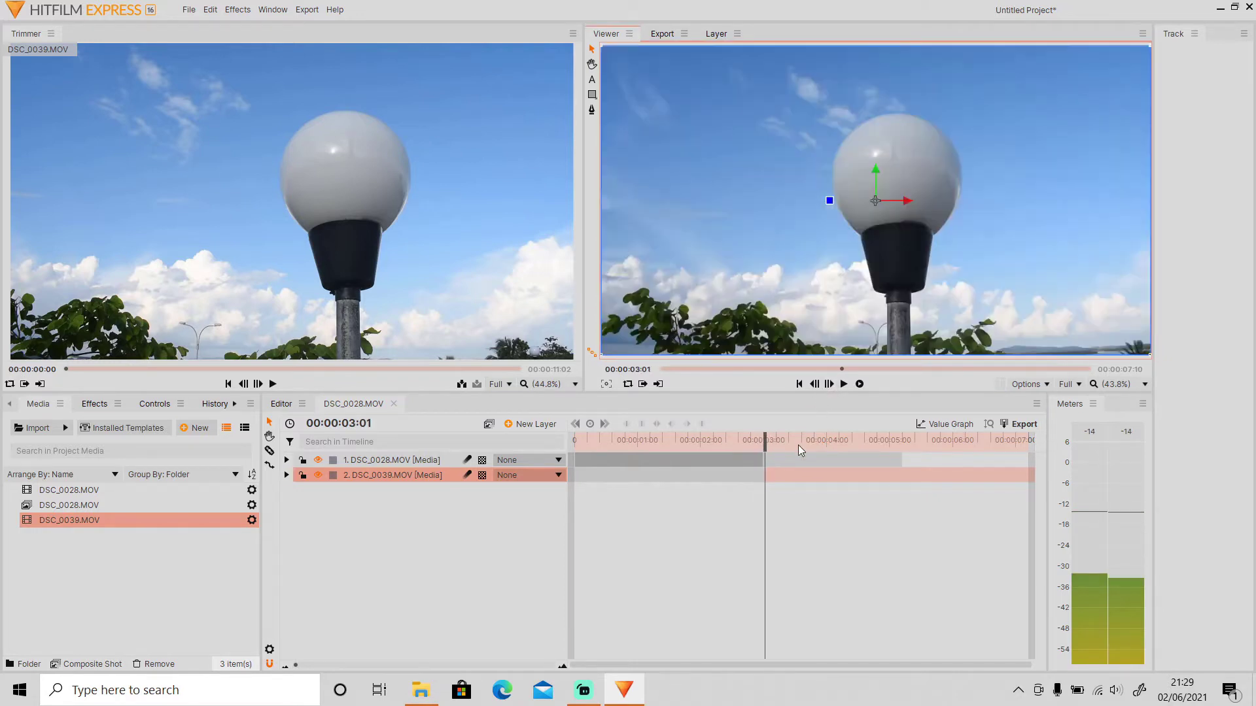
left_click(815, 386)
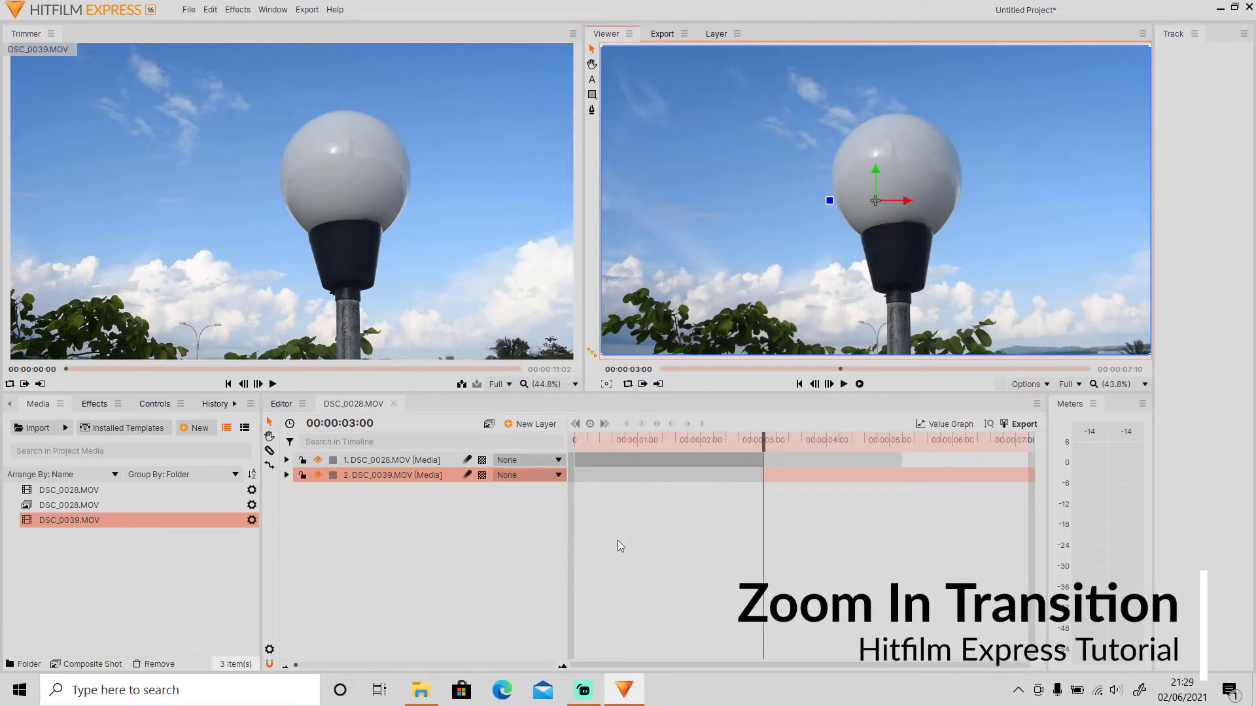
left_click(642, 514)
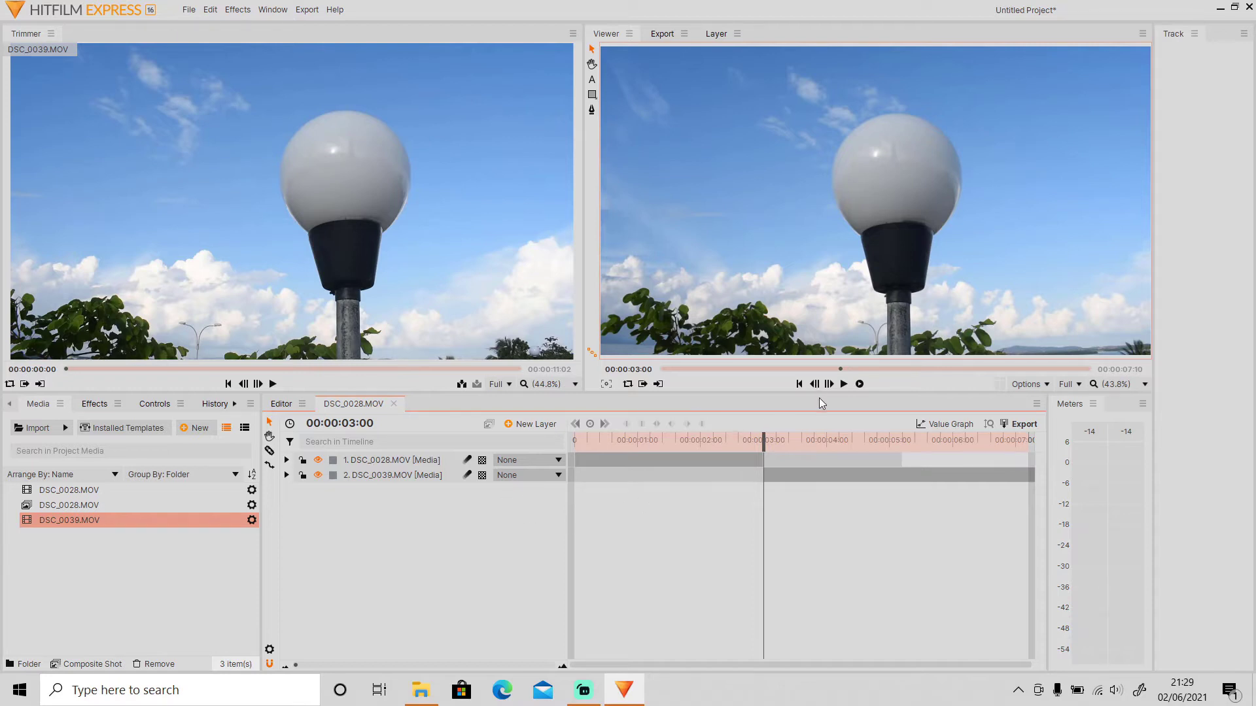
Add a Scale keyframe to the DSC_0028.MOV layer at 00:00:02:44, six frames before the cut
key("space")
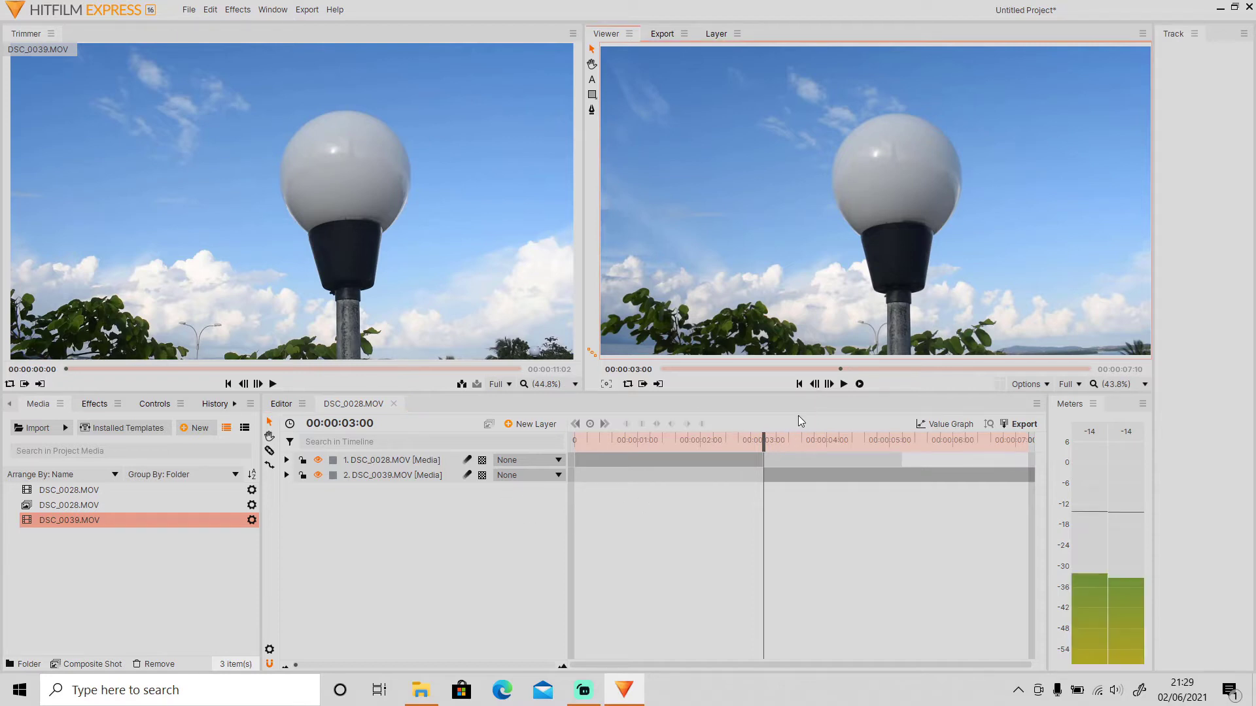
left_click(814, 384)
left_click(814, 384)
left_click(815, 384)
left_click(814, 384)
left_click(814, 384)
left_click(813, 385)
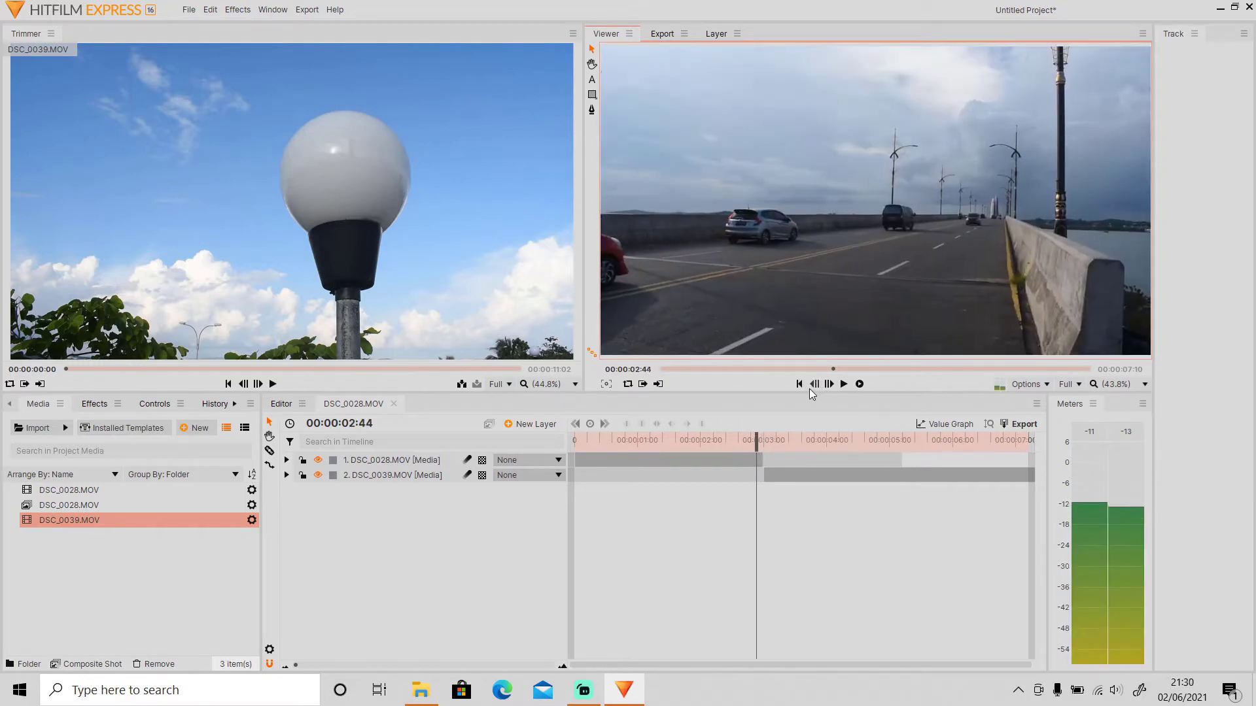
left_click(747, 461)
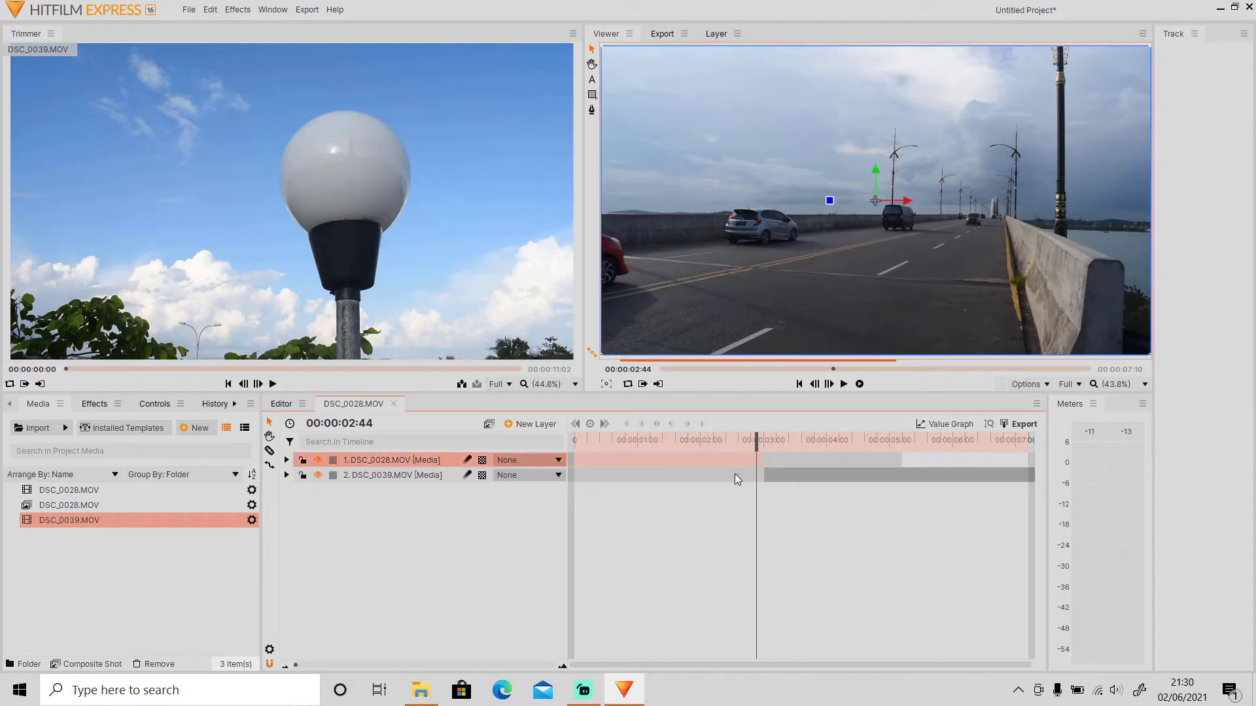
left_click(286, 460)
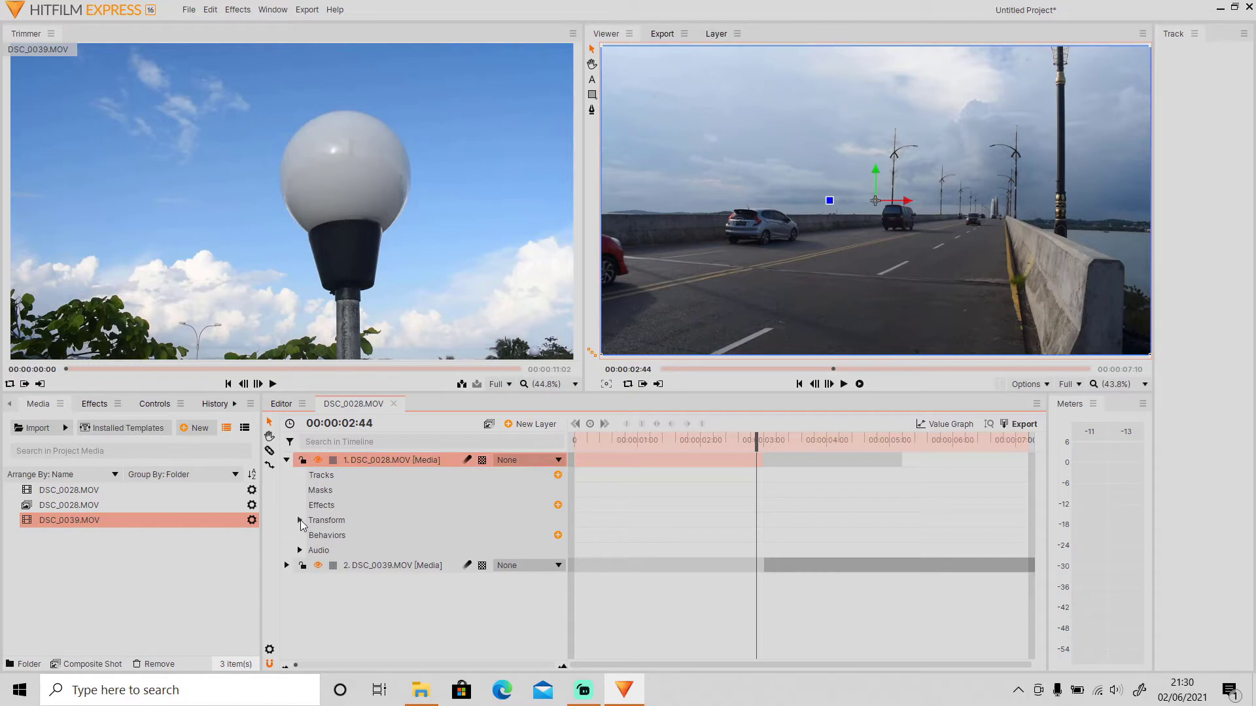
left_click(298, 521)
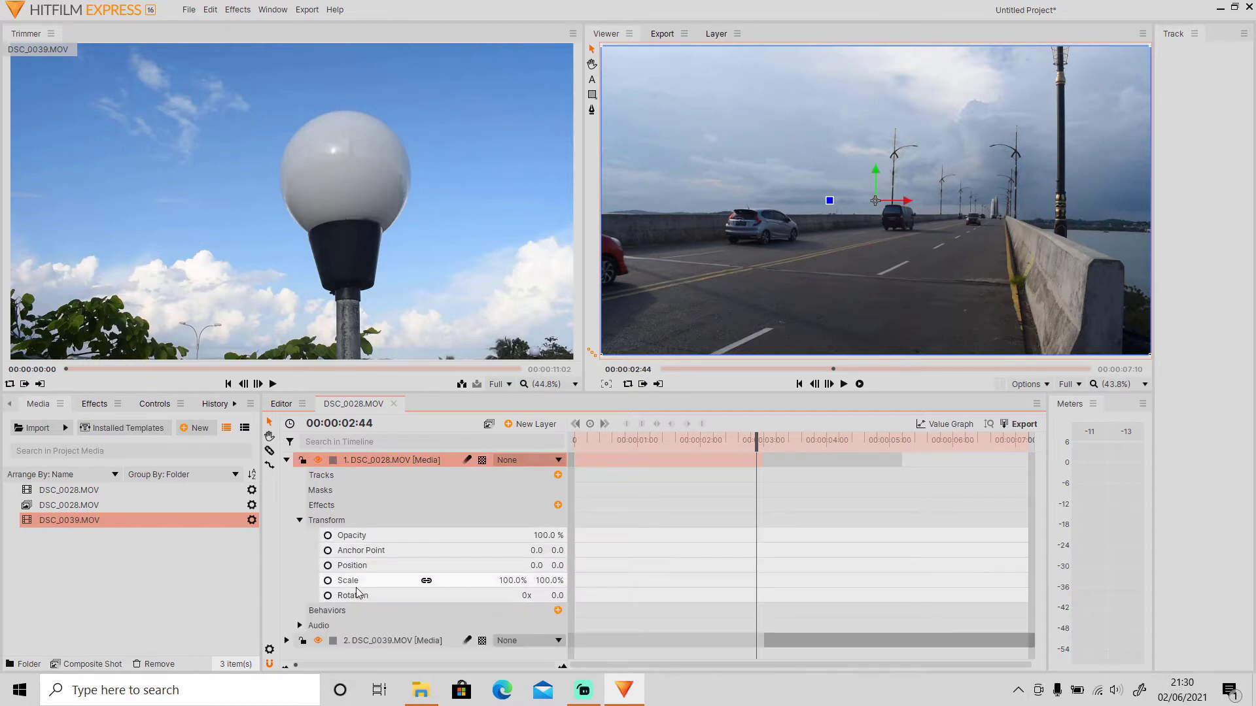
left_click(328, 580)
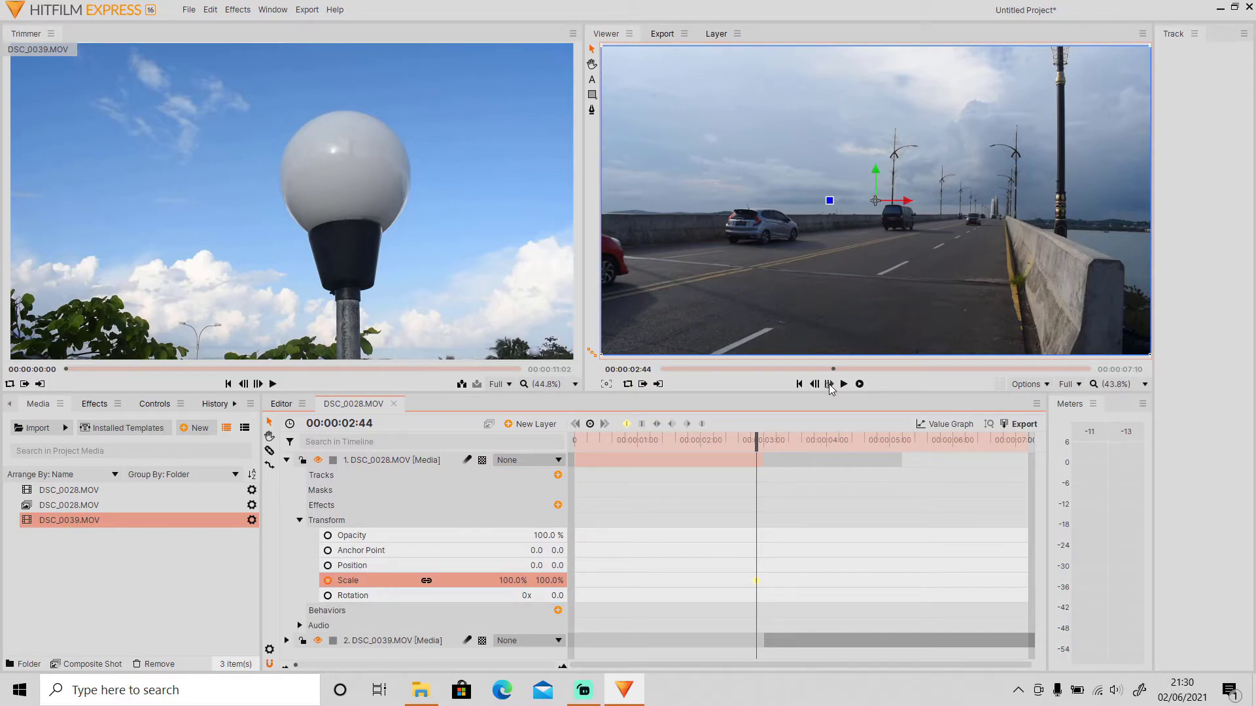
Set the DSC_0028.MOV layer's scale to 200% at 00:00:03:00 and collapse its transform properties
left_click(829, 385)
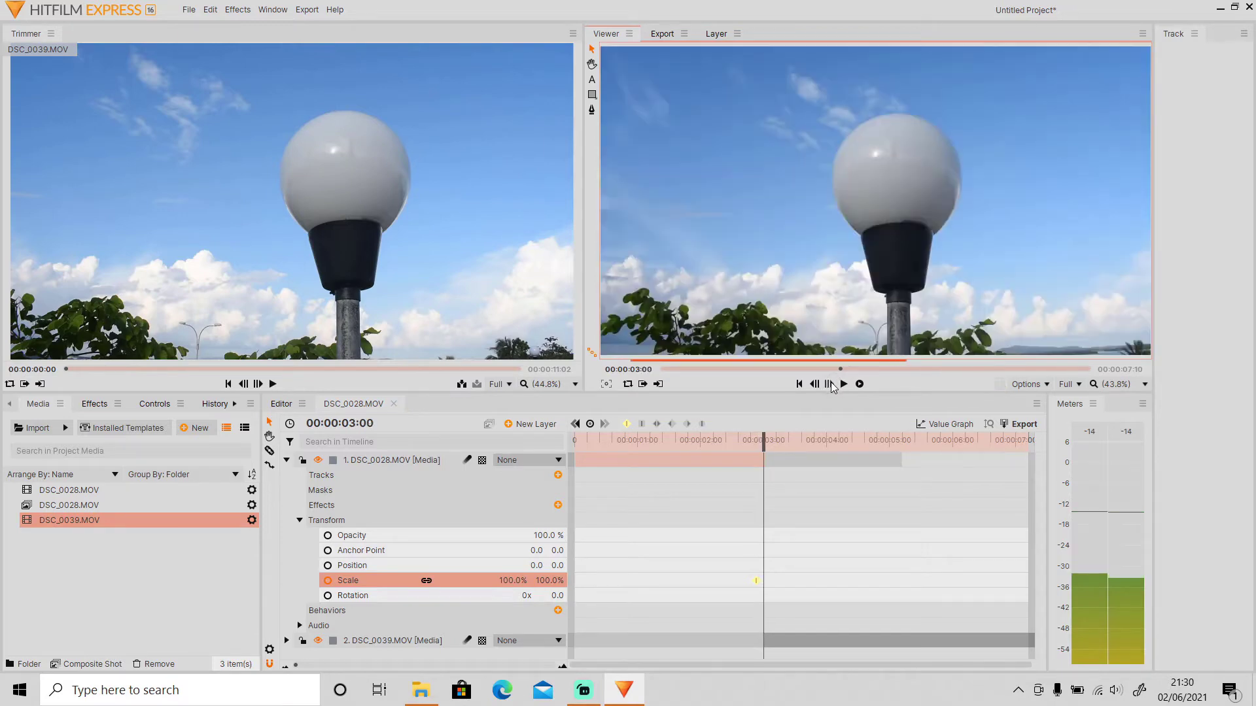
left_click(514, 580)
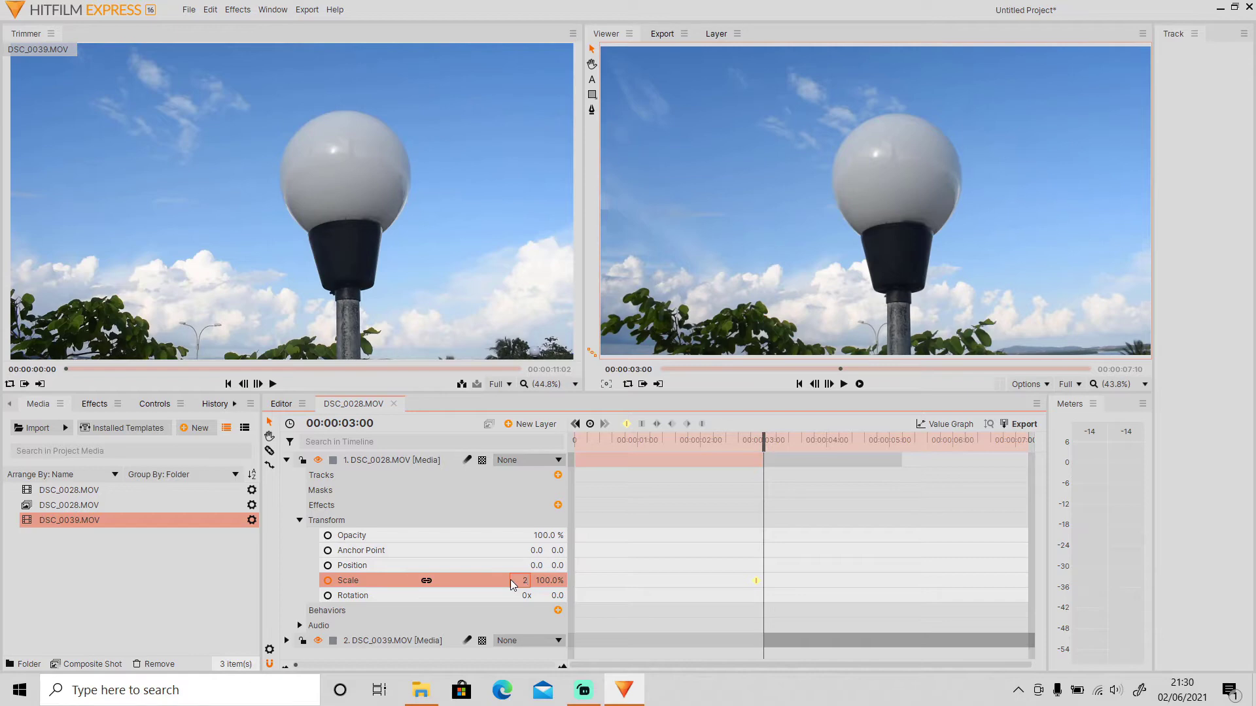
key("Return")
mouse_move(766, 442)
left_mouse_down()
mouse_move(739, 445)
mouse_move(764, 447)
left_mouse_up()
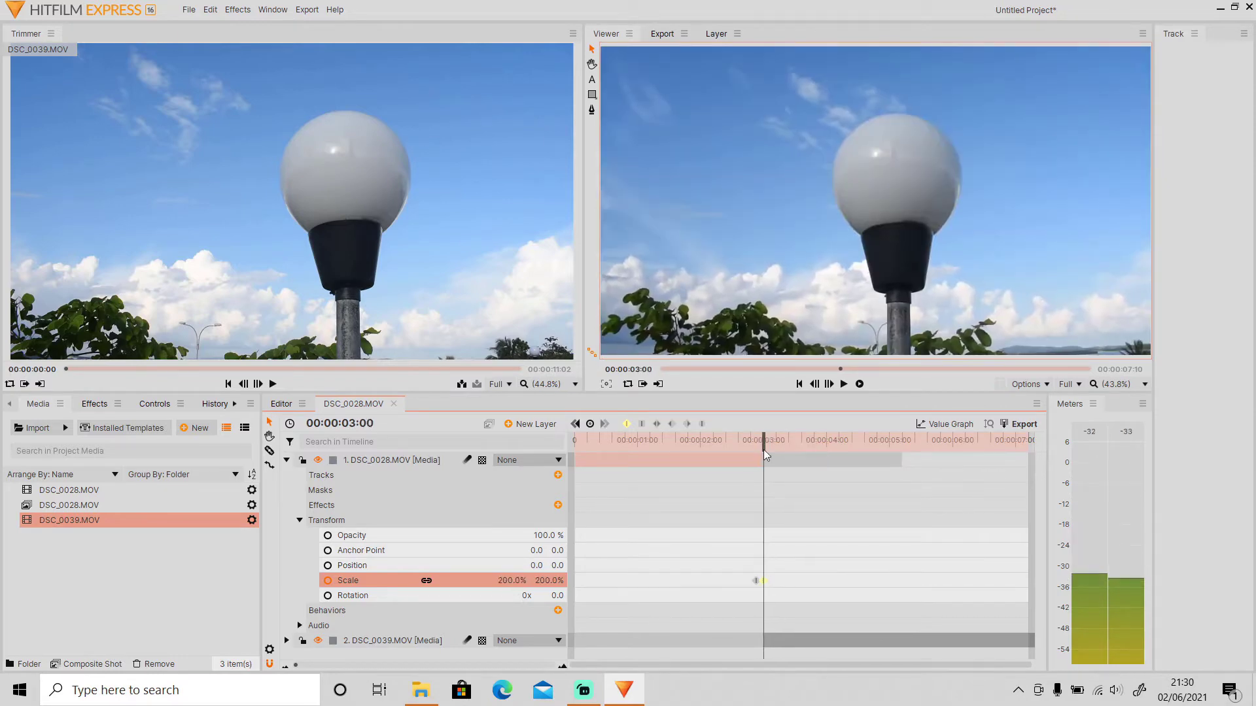
left_click(300, 520)
Search the effects for "pers" and apply Perspective Warp to the DSC_0039.MOV layer
left_click(105, 403)
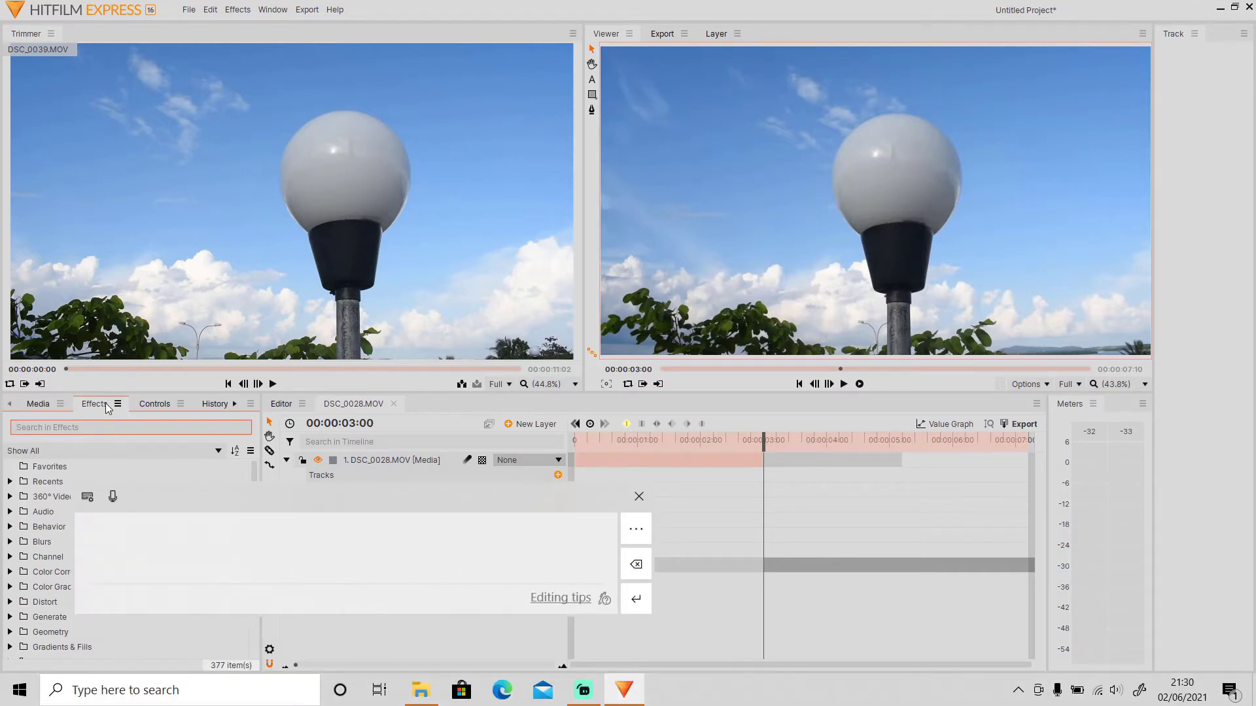
type("pe")
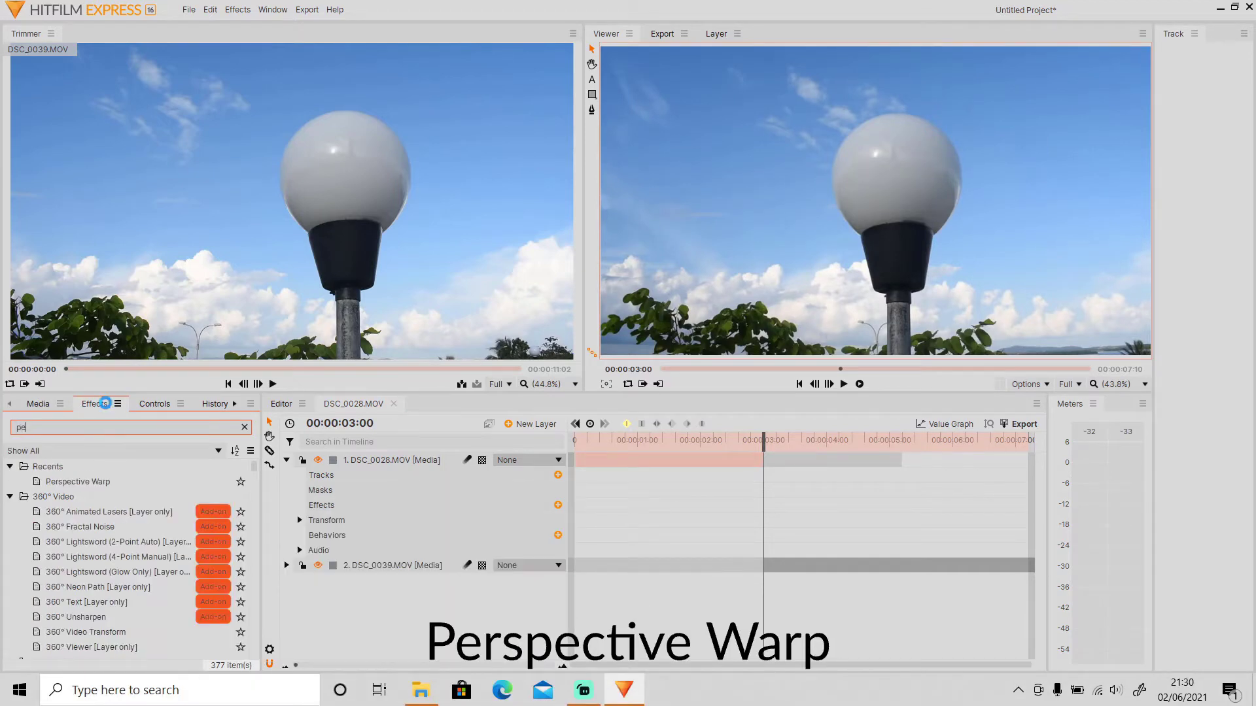
type("rs")
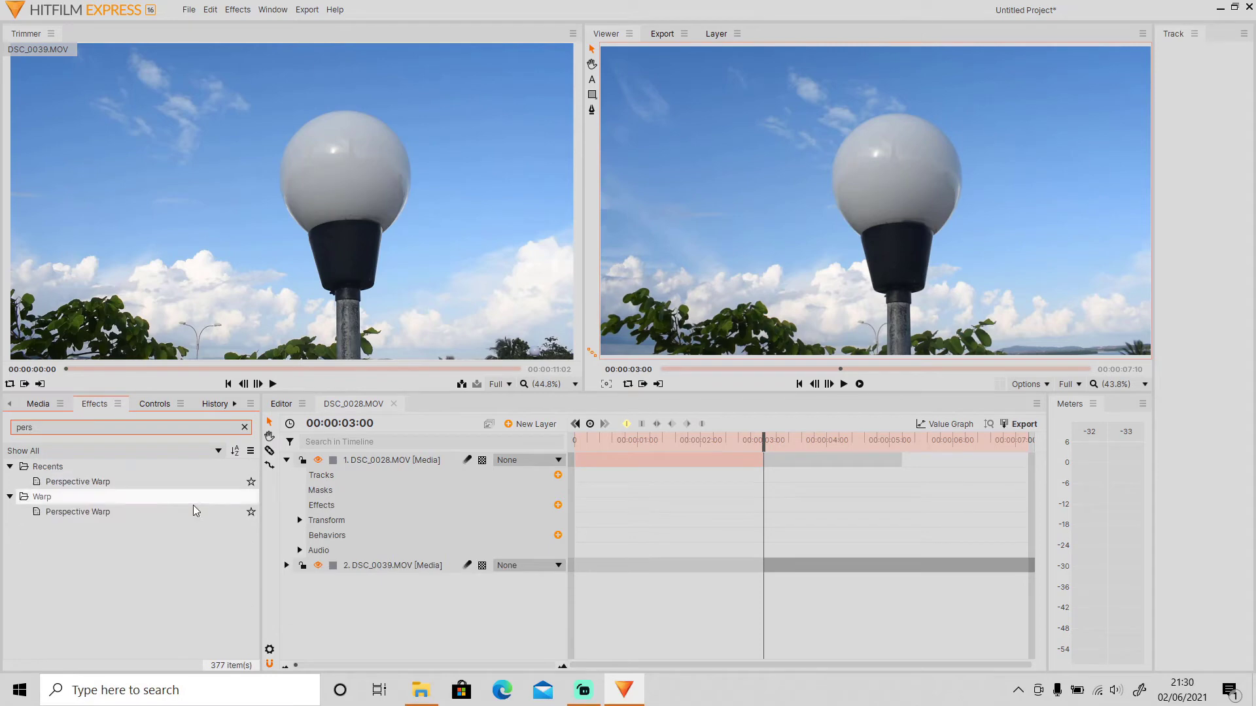
left_click_drag(66, 516, 781, 566)
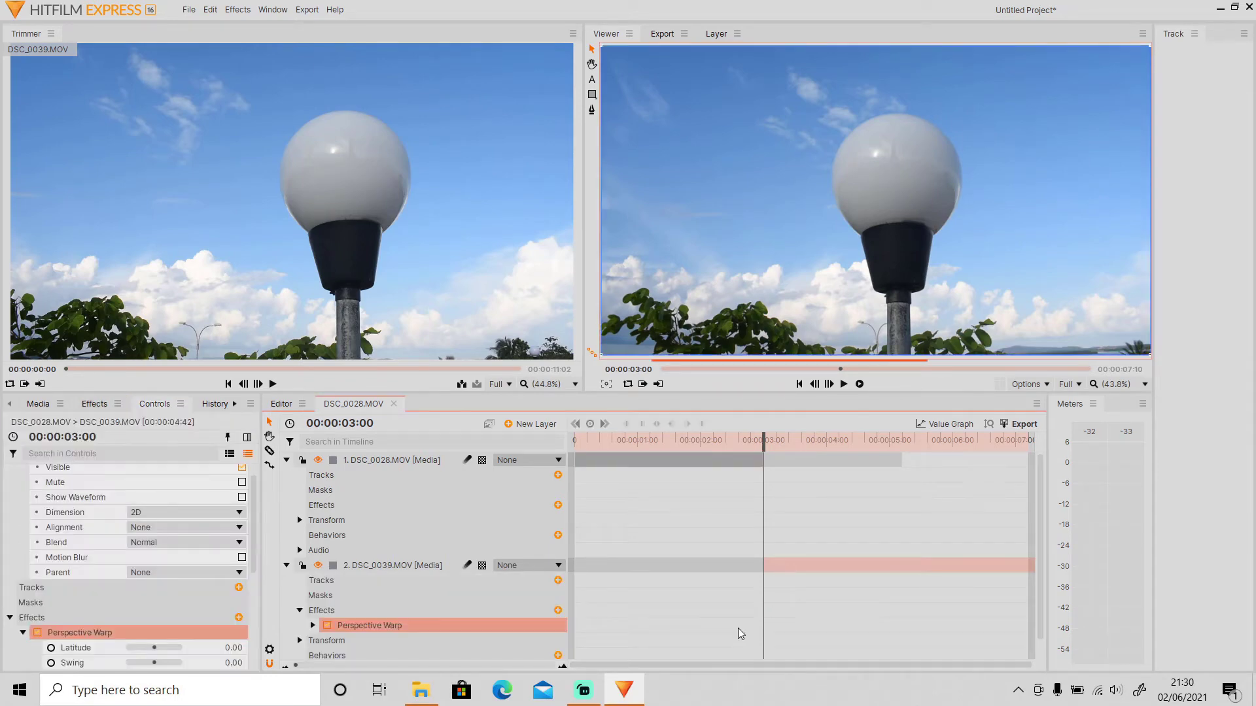
Add a Z Dist keyframe of 2.00 to the DSC_0039.MOV layer's Perspective Warp at 00:00:03:00
left_click(312, 625)
left_click_drag(1040, 524, 1025, 611)
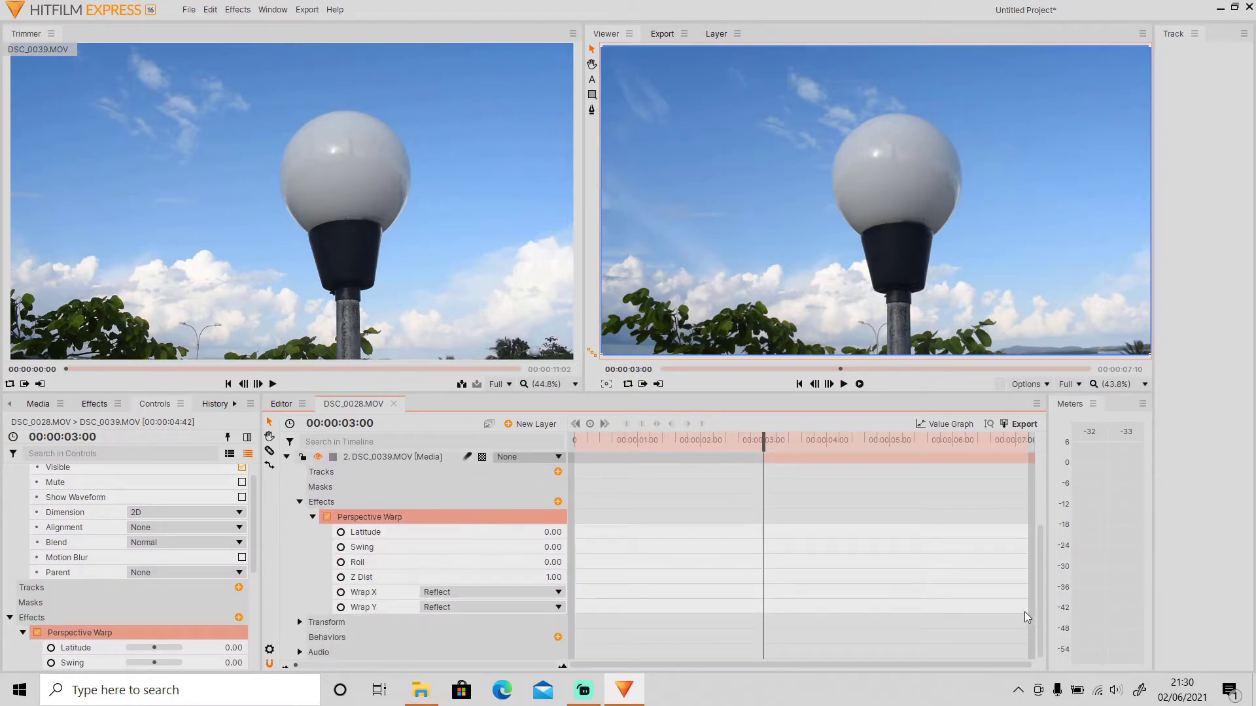
left_click(341, 577)
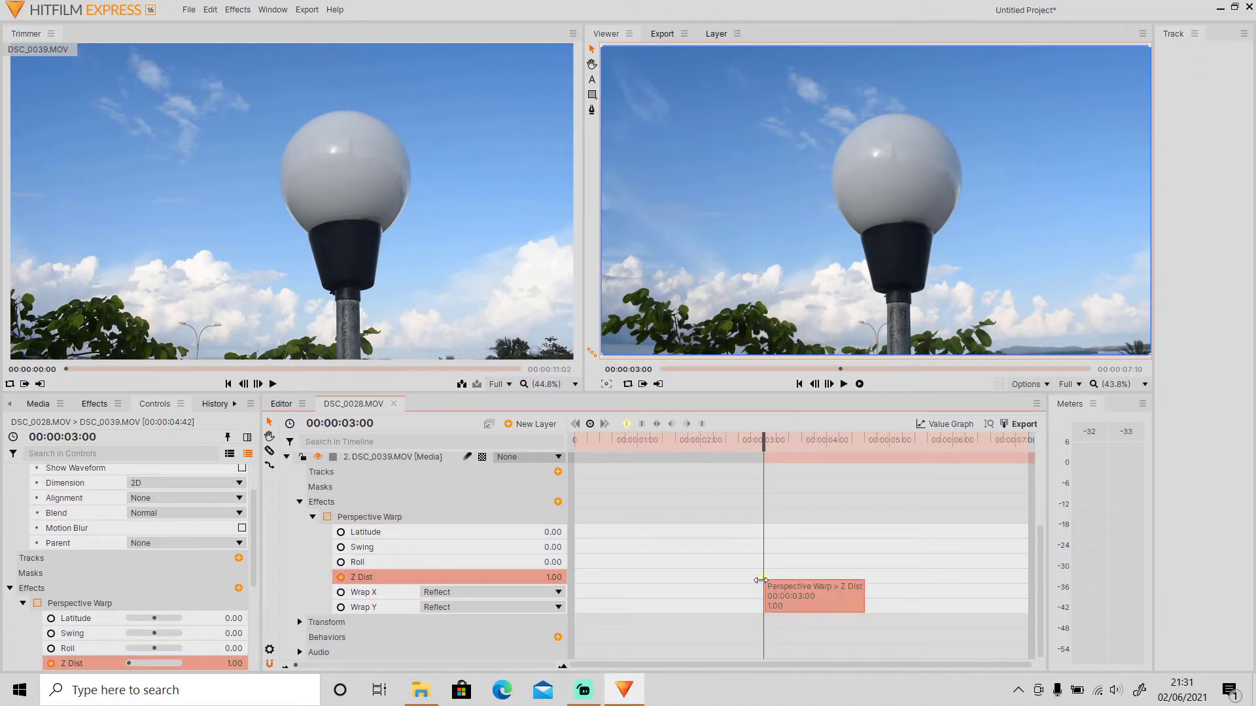
left_click(553, 578)
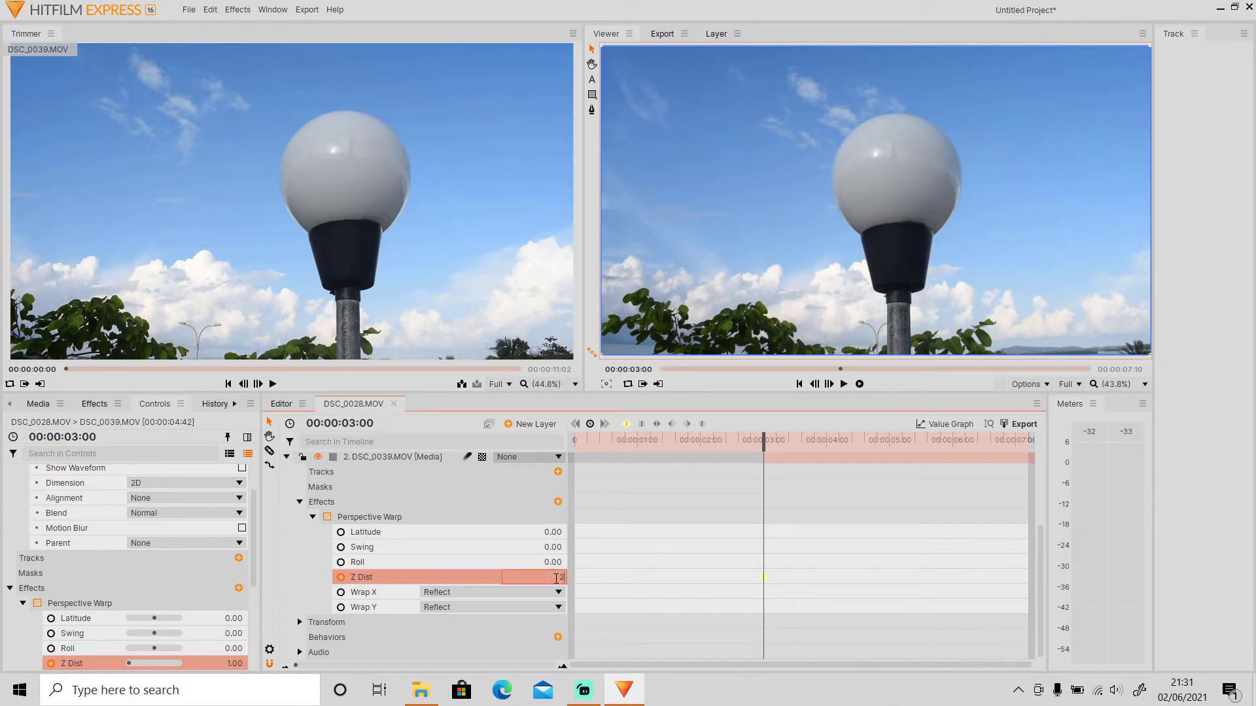
key("Return")
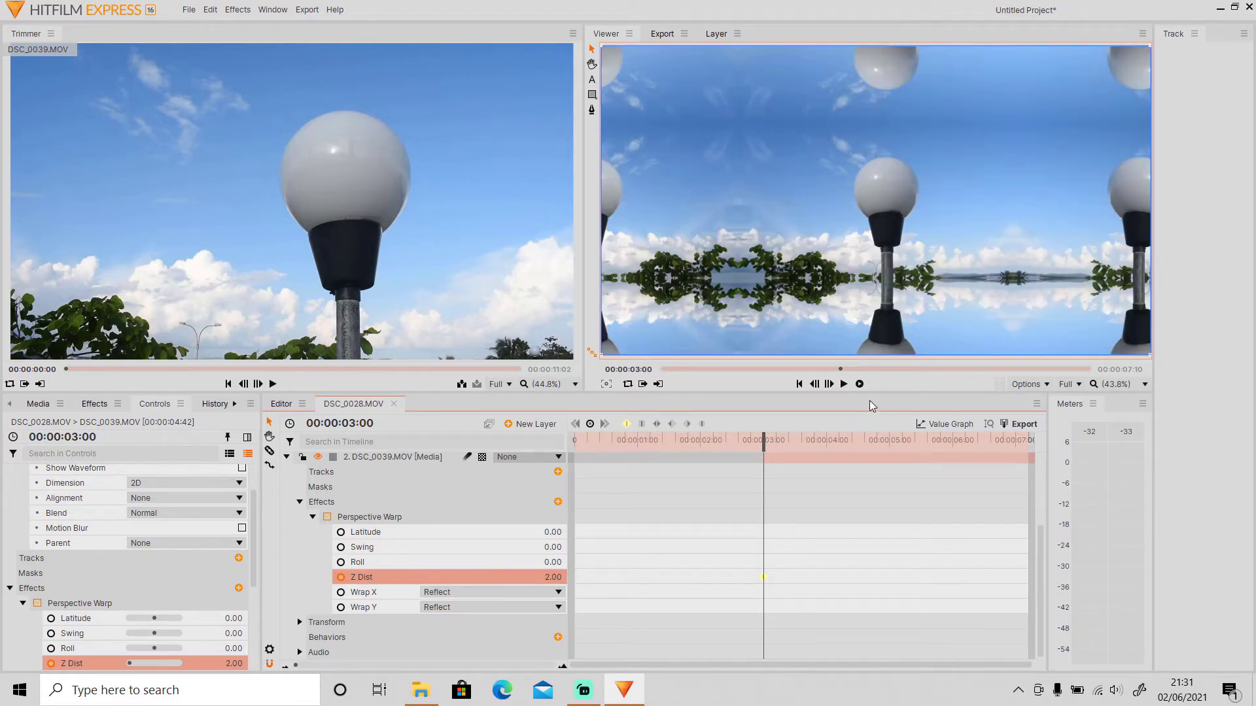
Set the Perspective Warp's Z Dist to 1.00 six frames after the cut, at 00:00:03:06, and collapse the effect properties
left_click(829, 384)
left_click(830, 384)
left_click(829, 384)
left_click(829, 384)
left_click(830, 384)
left_click(829, 384)
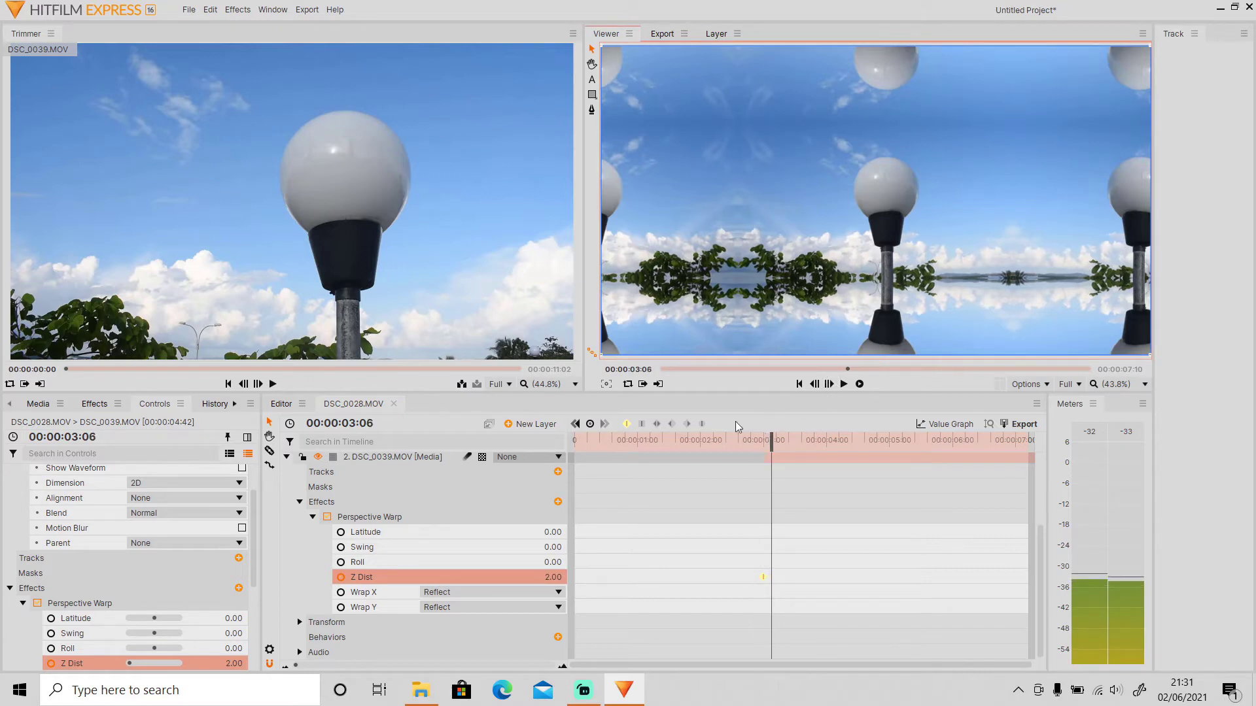
left_click(554, 578)
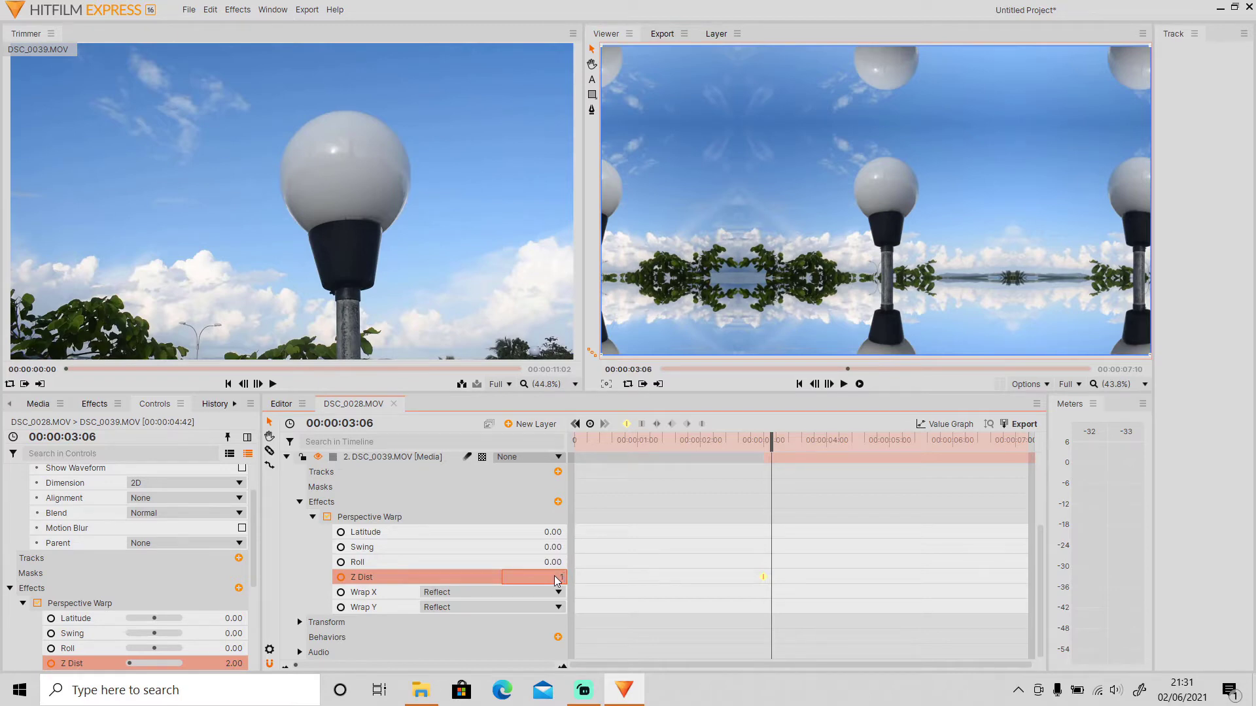
key("Return")
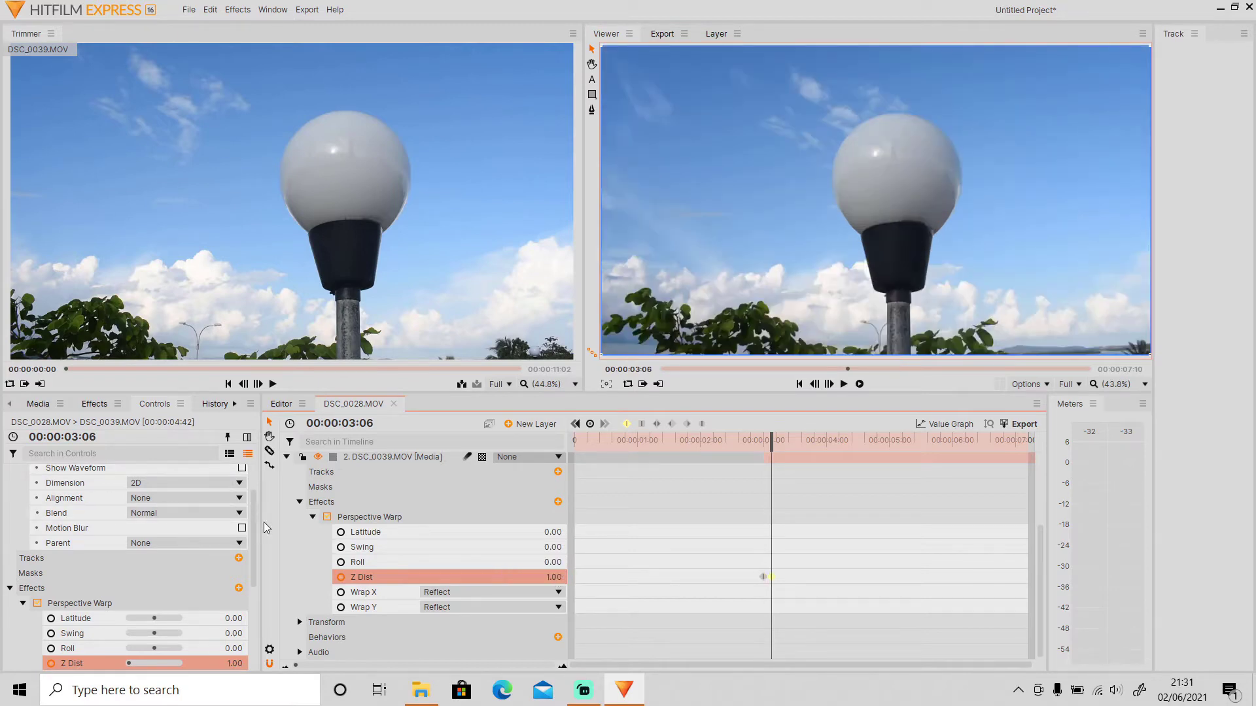
left_click(299, 502)
left_click(286, 457)
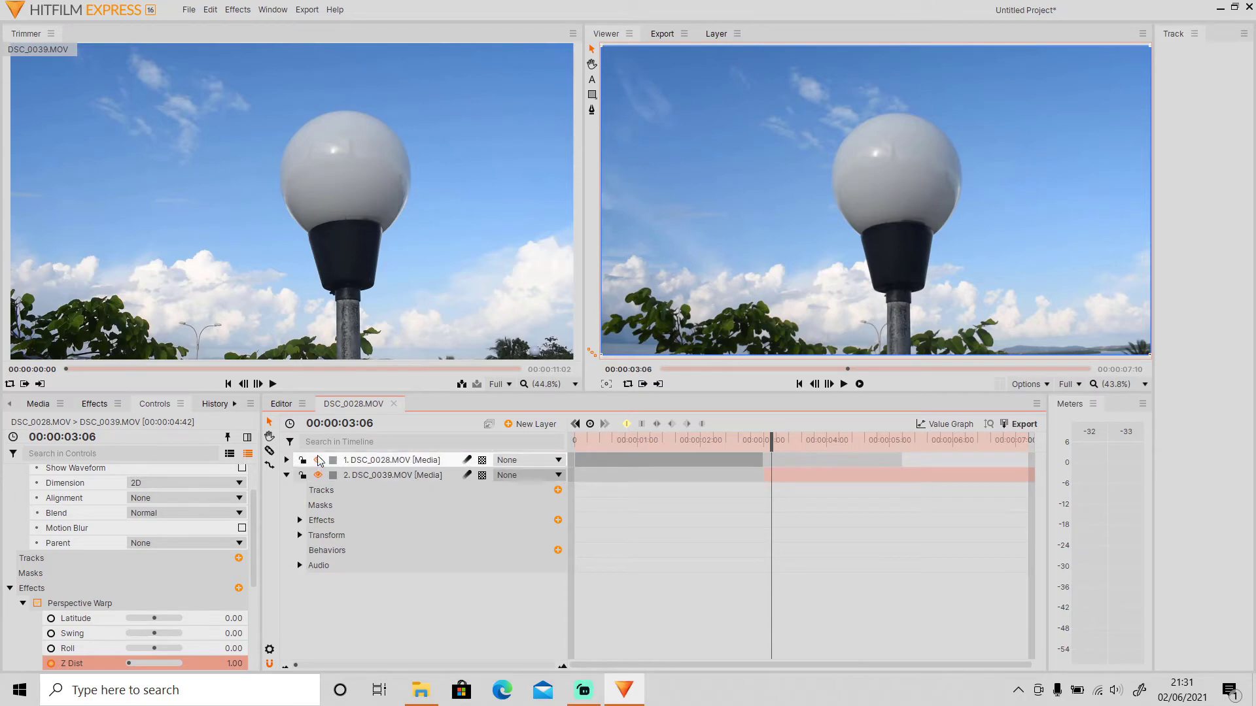
Play the composite shot across the cut to check the zoom transition
left_click(674, 439)
key("space")
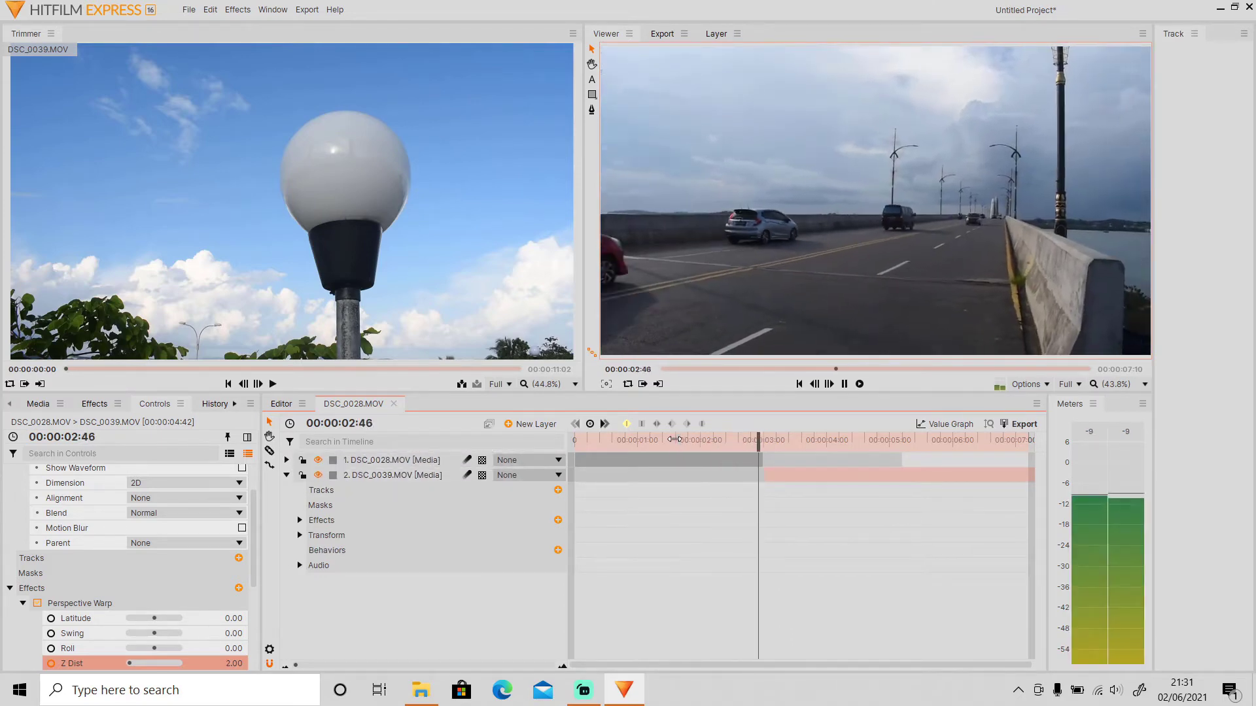
key("space")
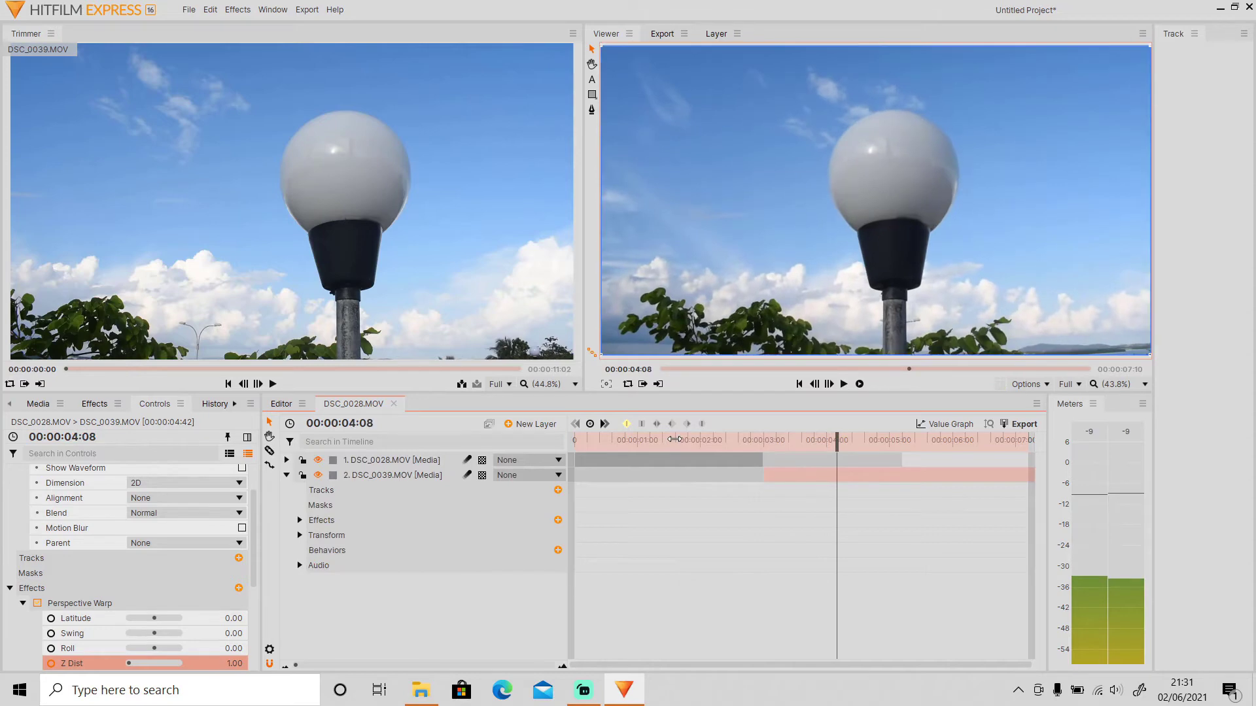
Collapse the DSC_0039.MOV layer and add a new Grade layer above both clips
left_click(746, 438)
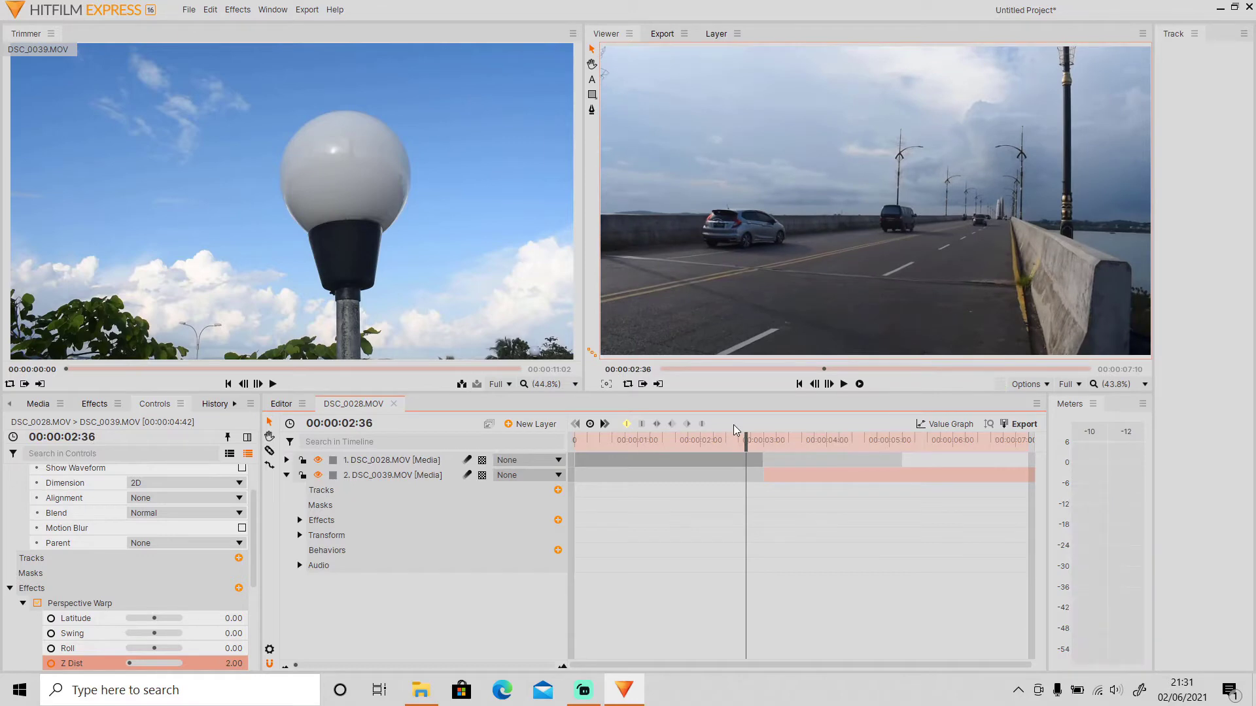
left_click(286, 476)
right_click(373, 512)
mouse_move(422, 518)
left_click(494, 547)
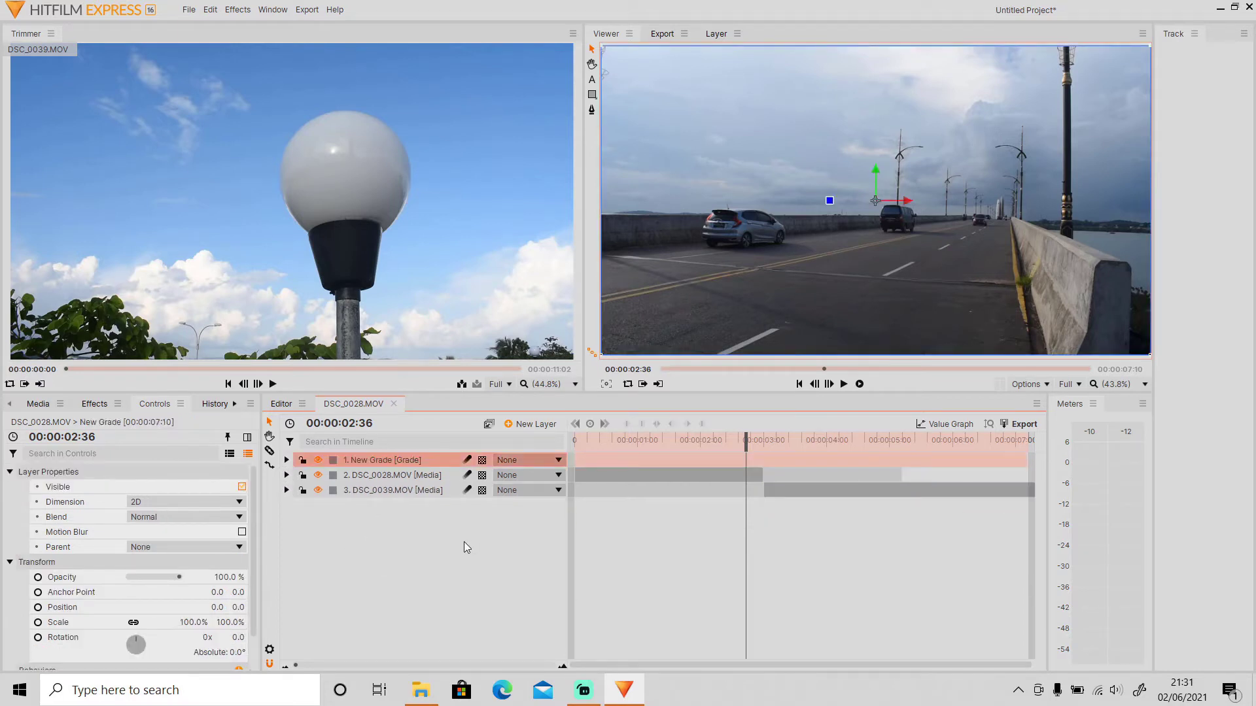
Trim the start of the New Grade layer to 00:00:02:44, six frames before the cut
left_click(843, 384)
key("space")
left_click_drag(596, 457, 756, 457)
Search the effects for "zoom" and apply Zoom Blur to the New Grade layer
left_click(95, 403)
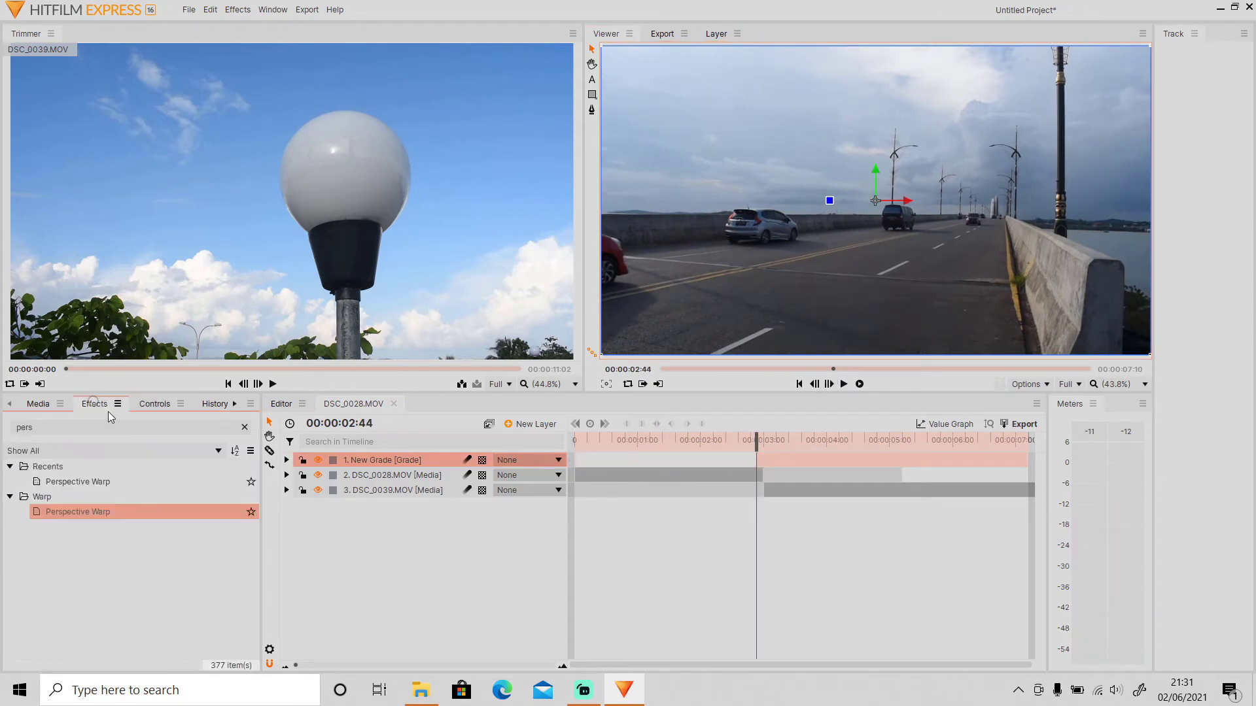
double_click(108, 427)
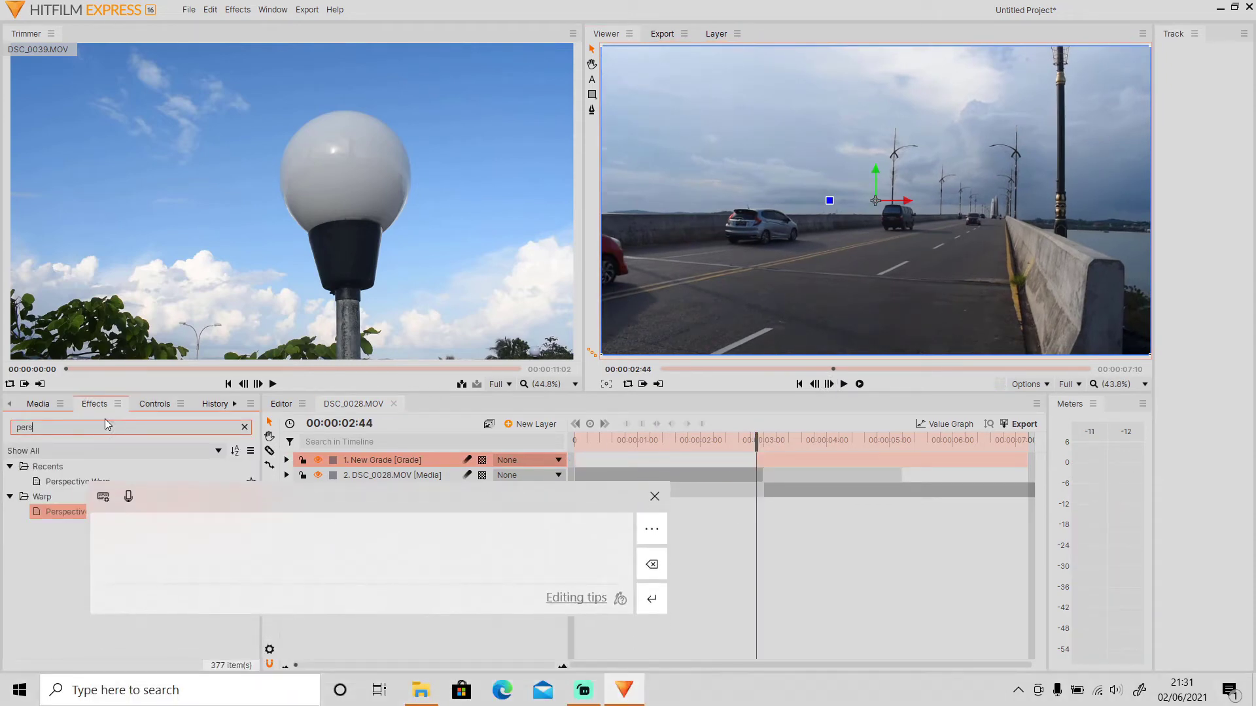
type("zoom")
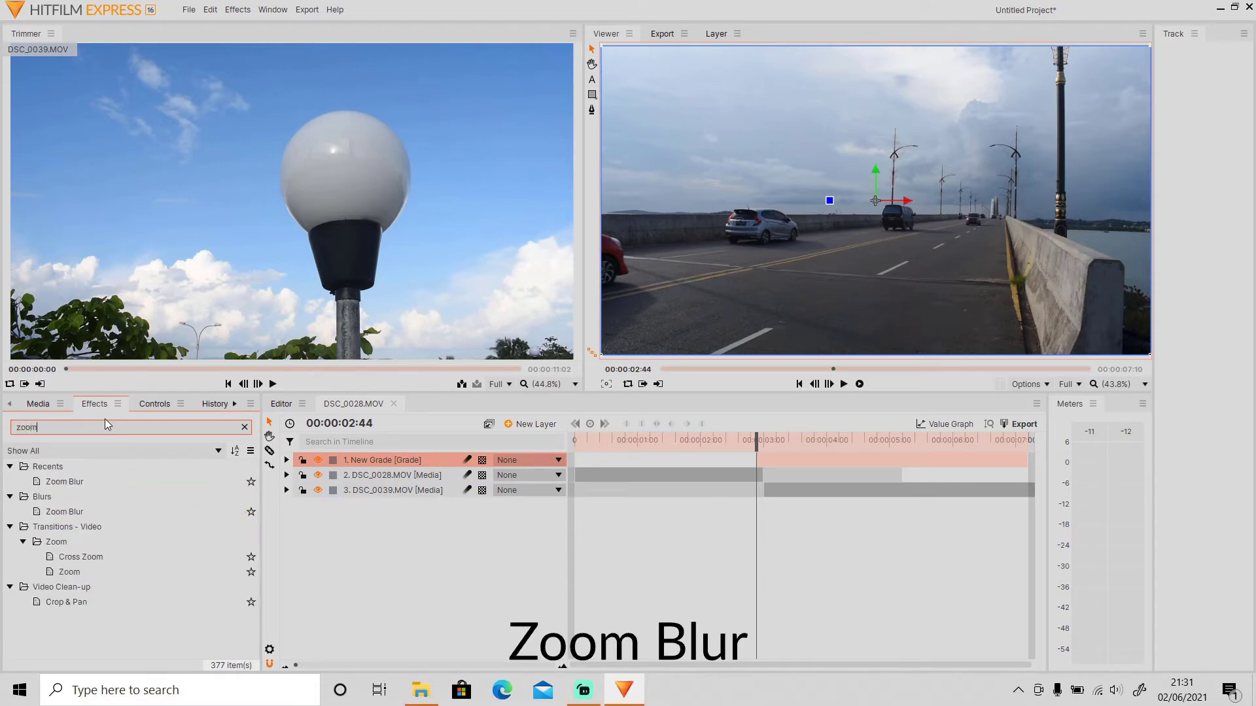
left_click_drag(41, 482, 796, 458)
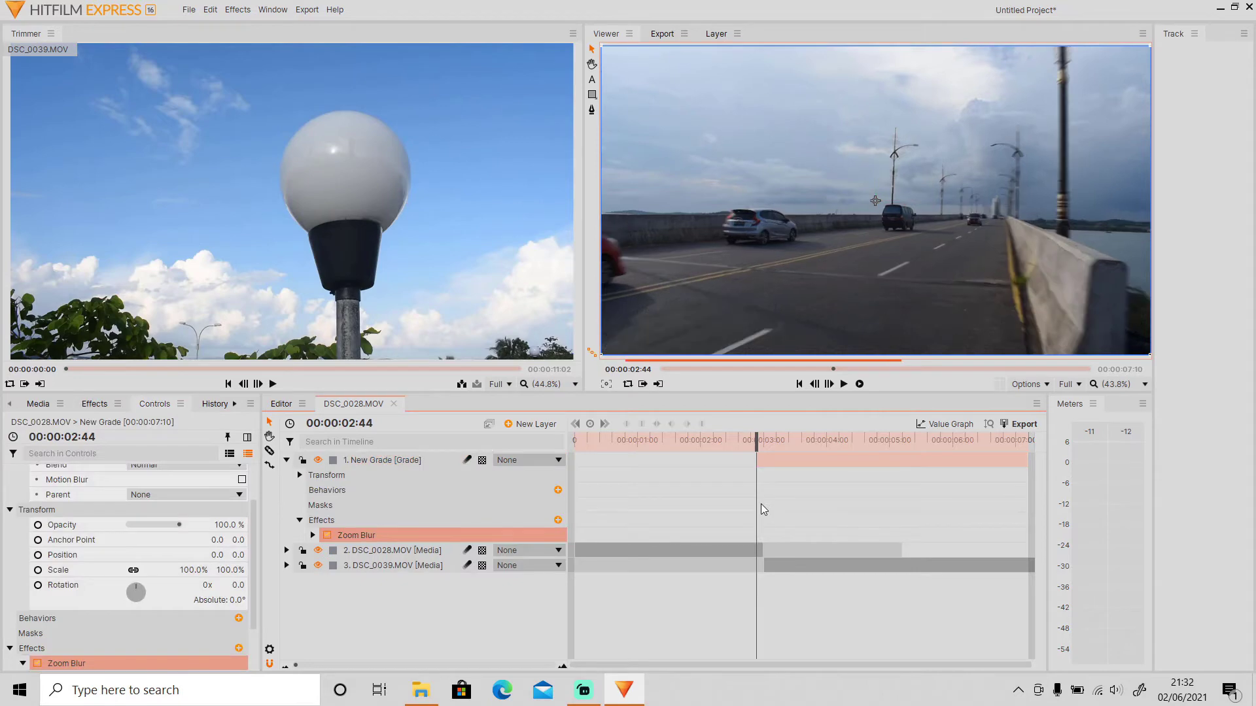
Add a Zoom Blur Strength keyframe of 0 to the New Grade layer at 00:00:02:44
left_click(312, 534)
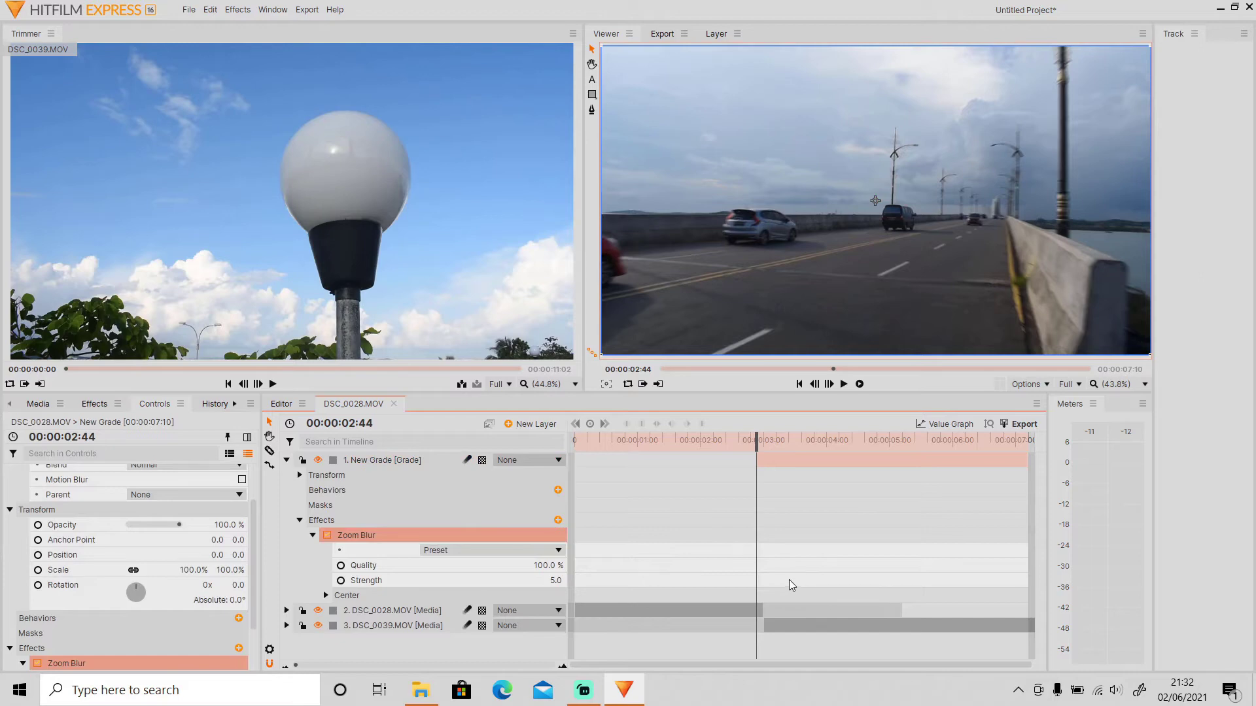
left_click(342, 583)
left_click(553, 581)
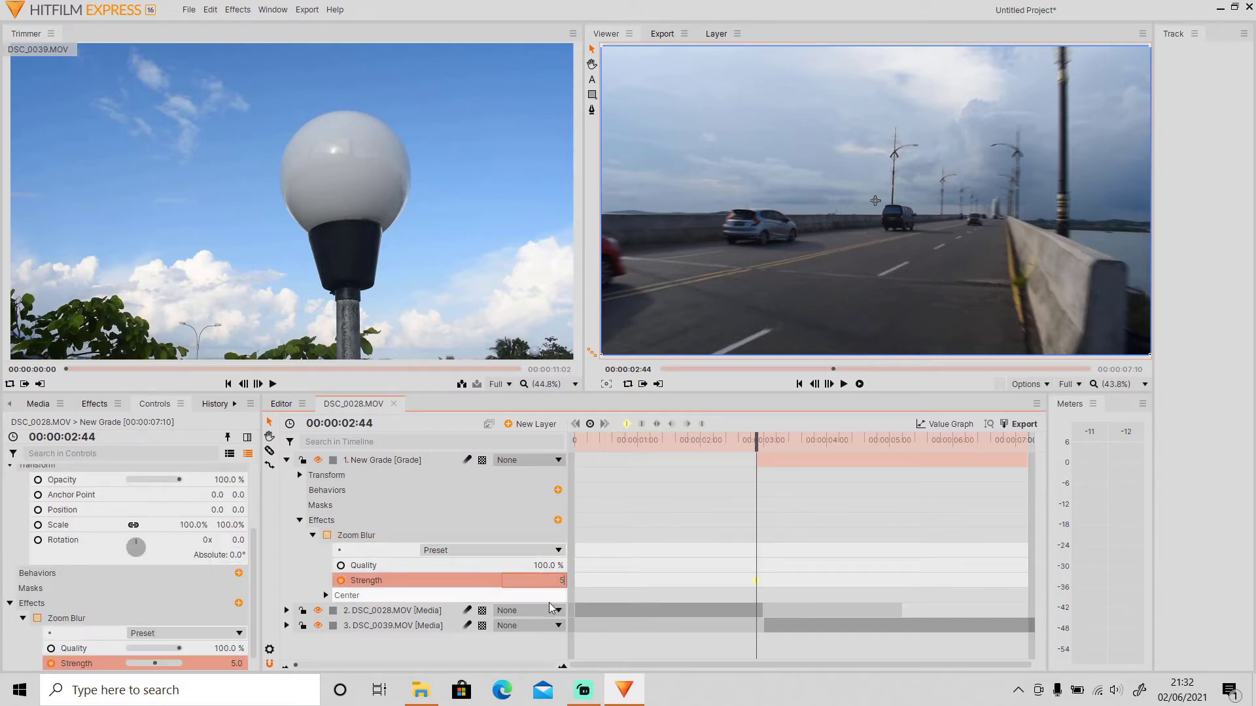
type("0")
key("Return")
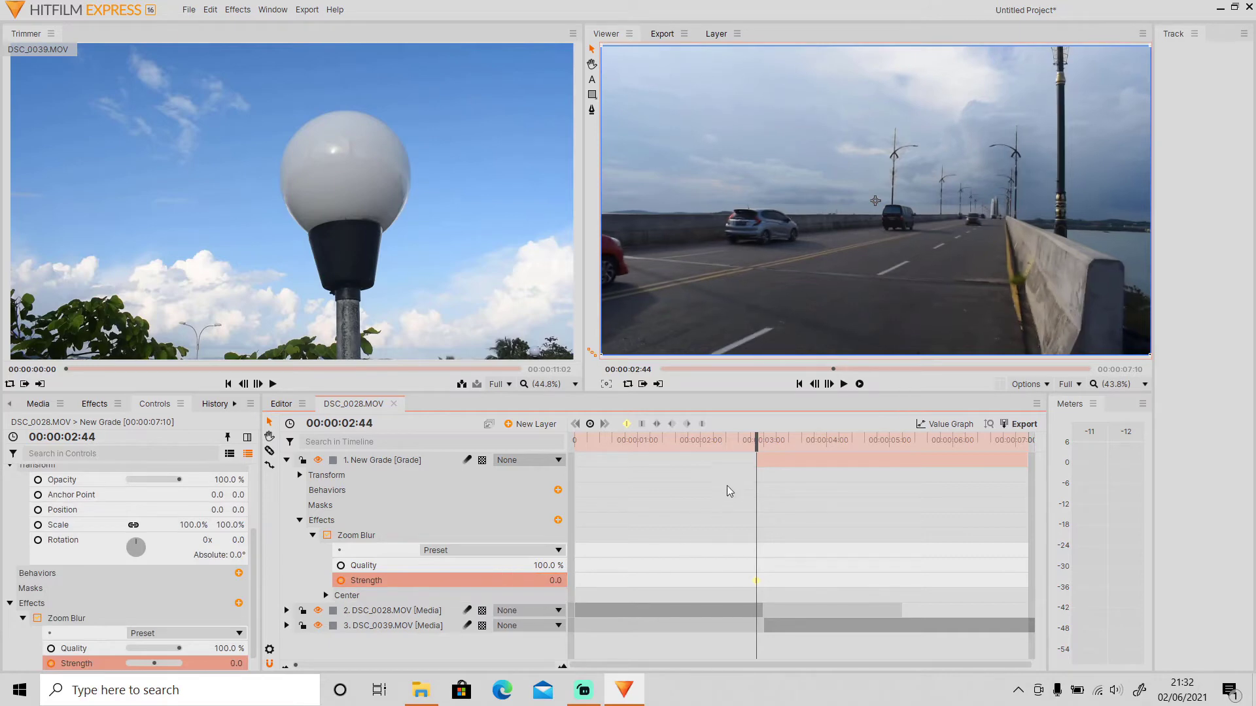
Set the Zoom Blur's Strength to 30 at the cut, 00:00:03:00
left_click(830, 384)
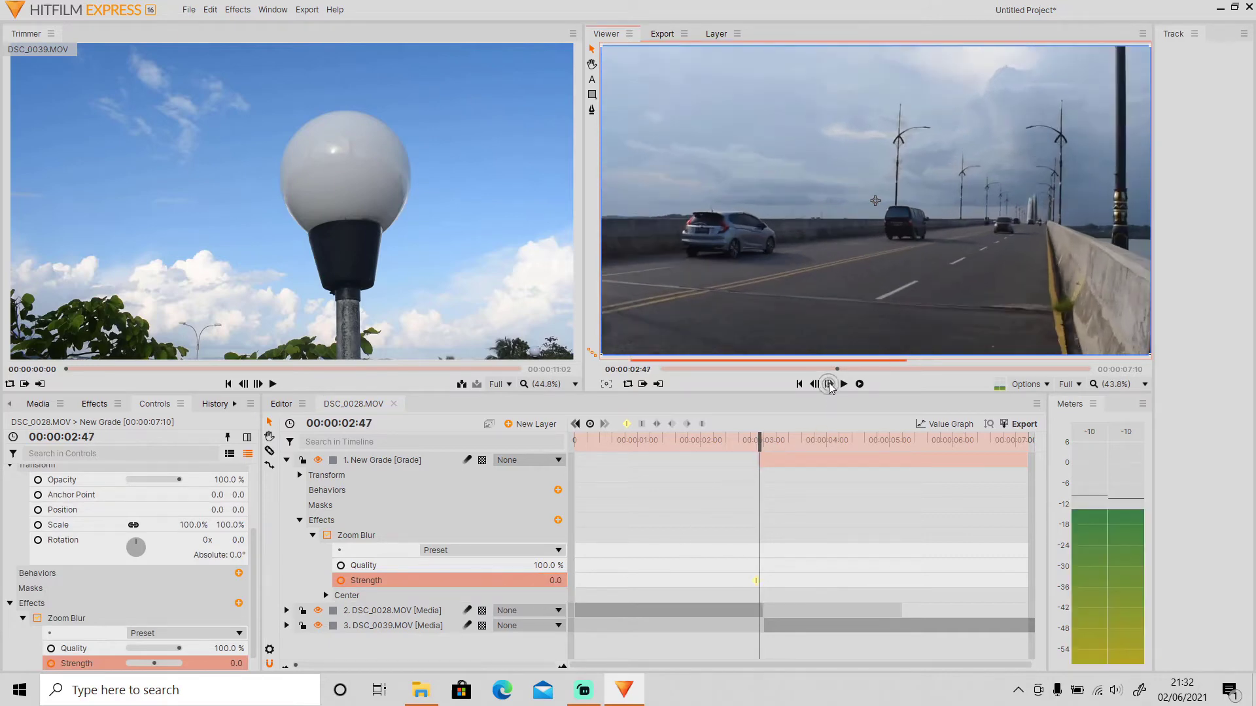
left_click(830, 383)
left_click(830, 384)
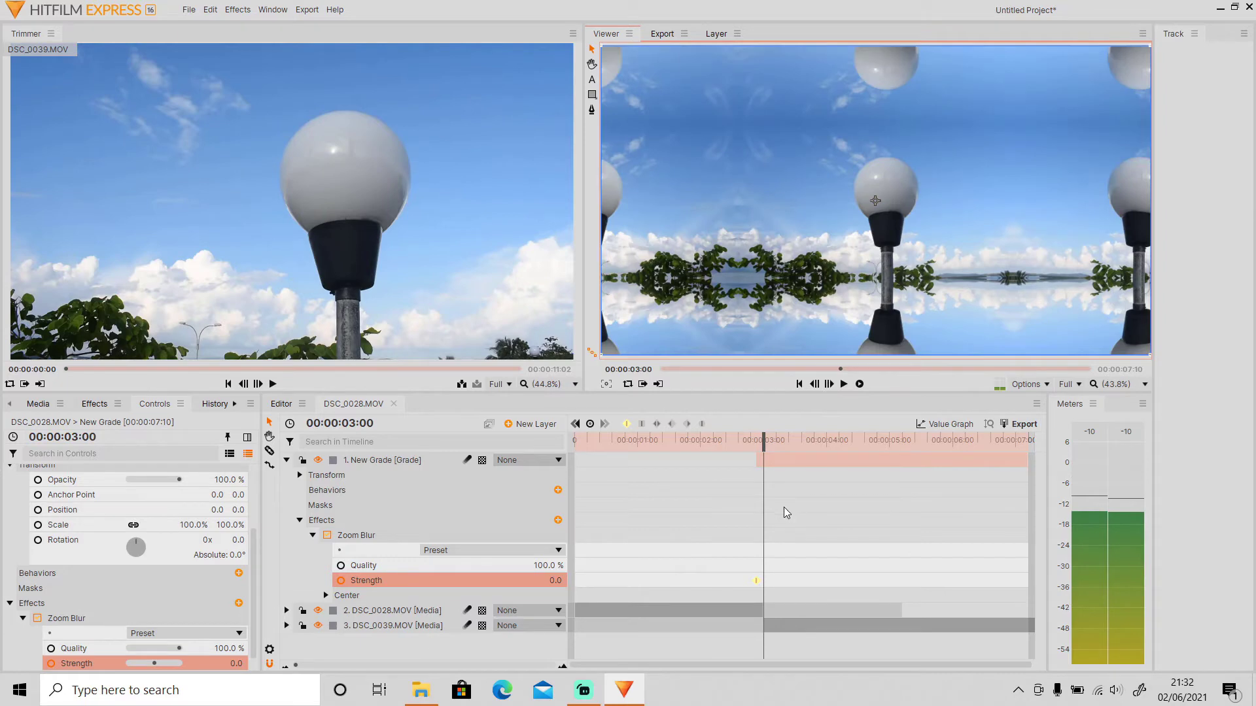
left_click(555, 580)
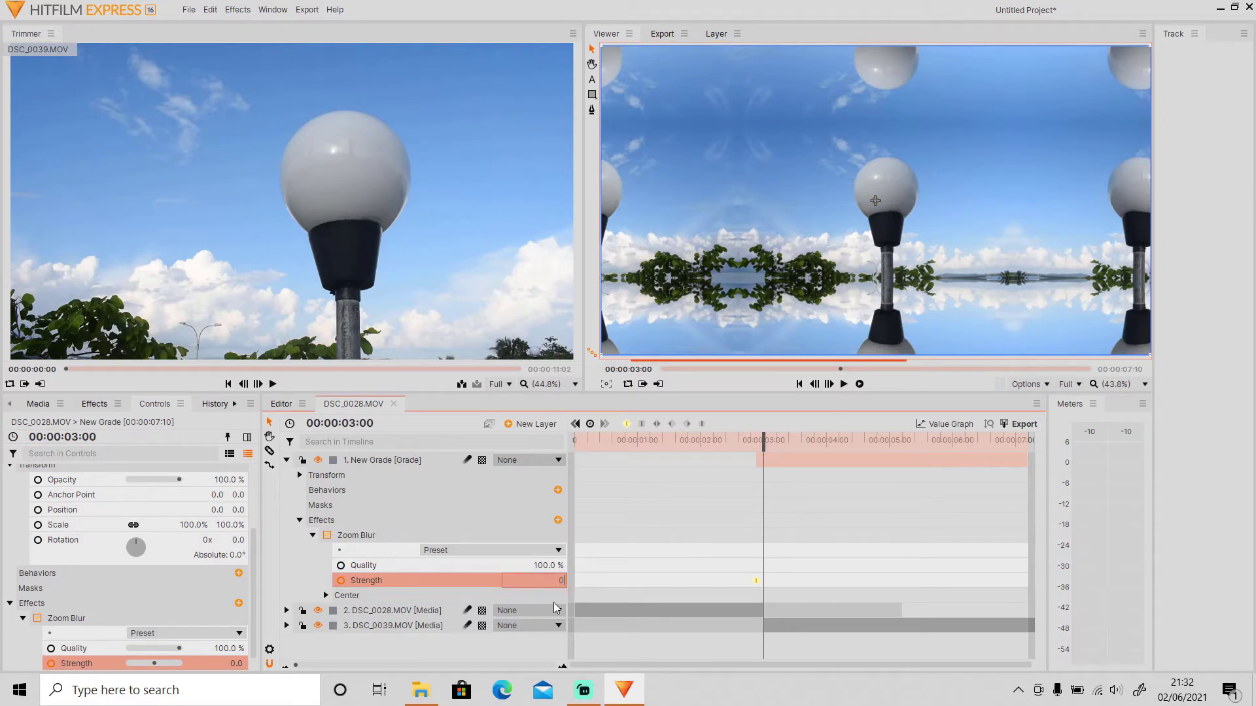
type("30")
key("Return")
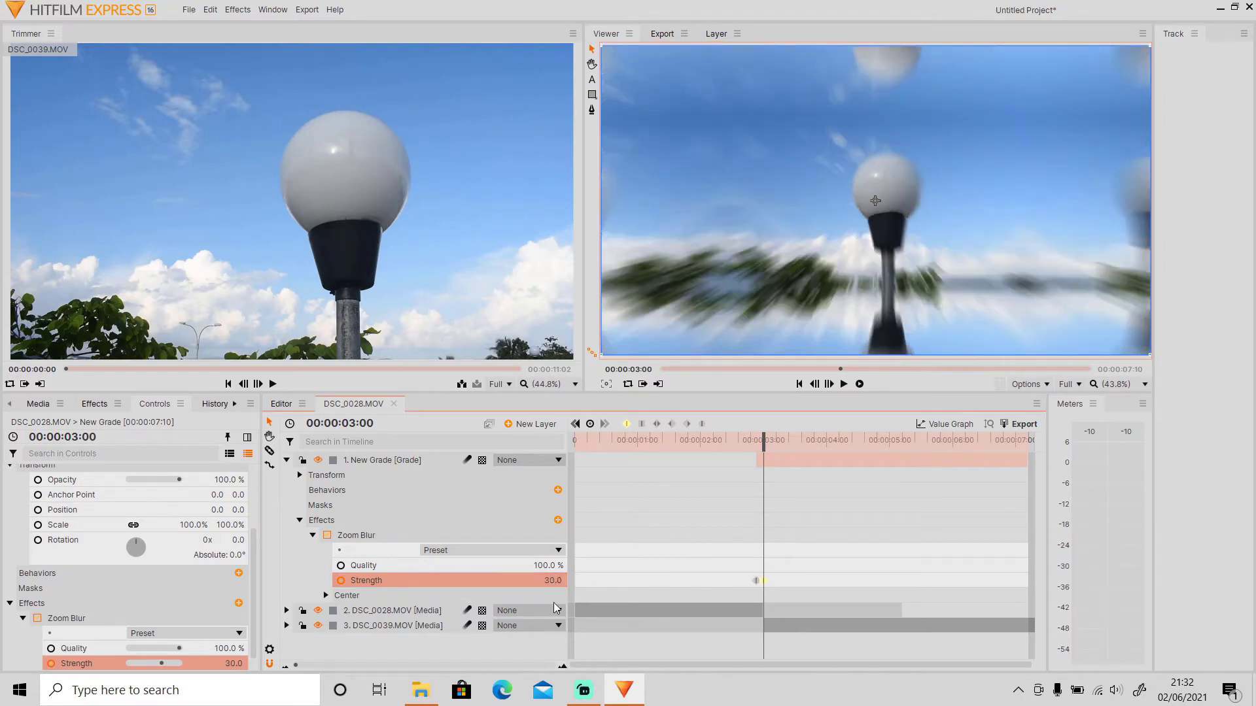
Set the Zoom Blur's Strength to 0 at 00:00:03:06, then return to the cut and collapse the New Grade layer's effects
left_click(830, 384)
left_click(830, 384)
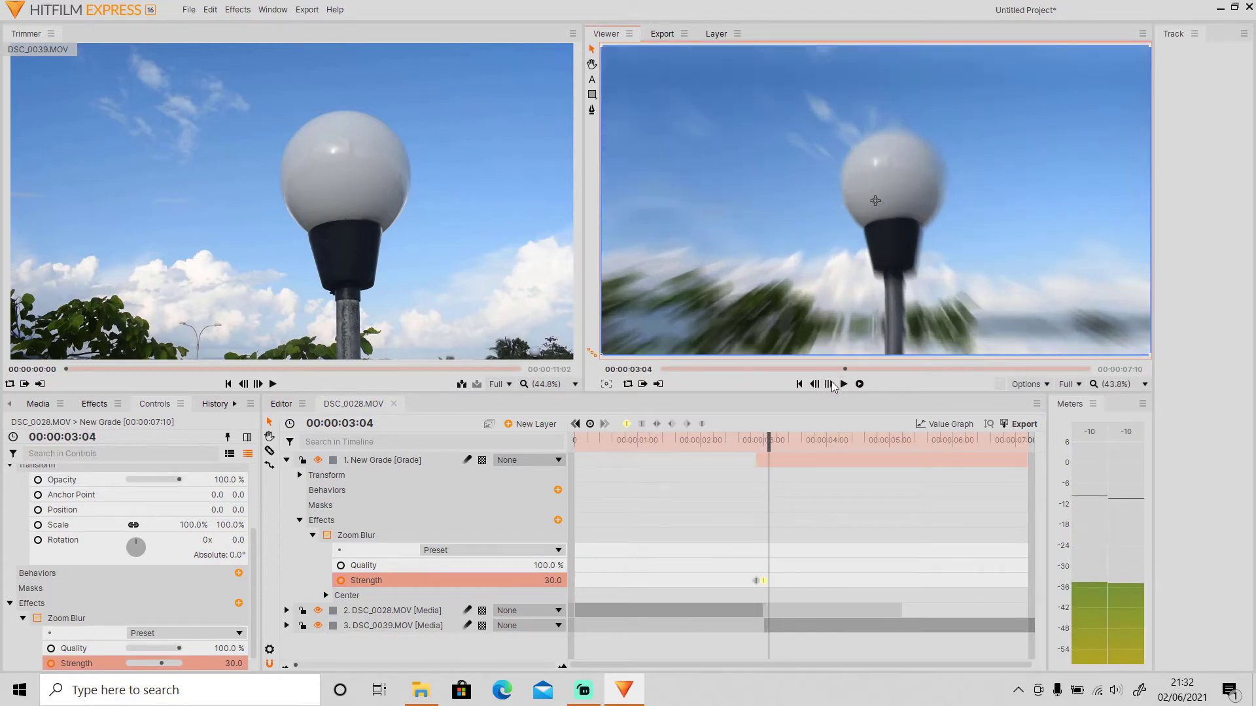
left_click(829, 384)
left_click(830, 384)
left_click(813, 384)
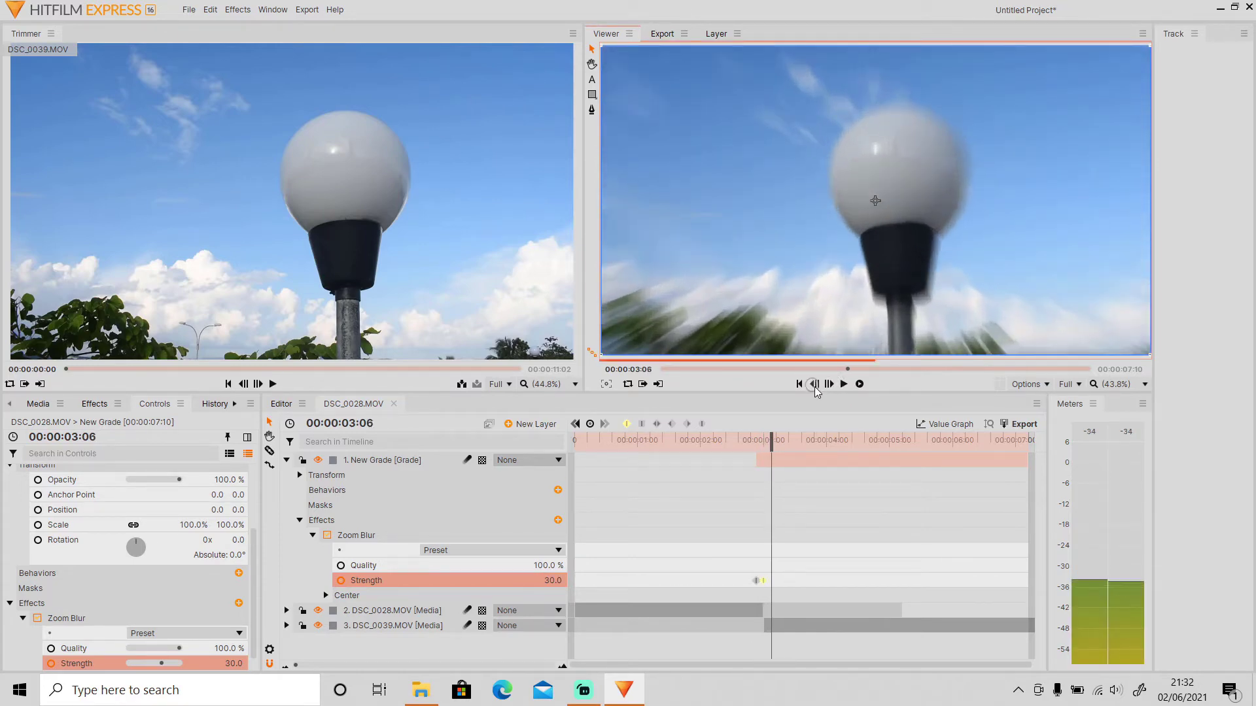
left_click(551, 581)
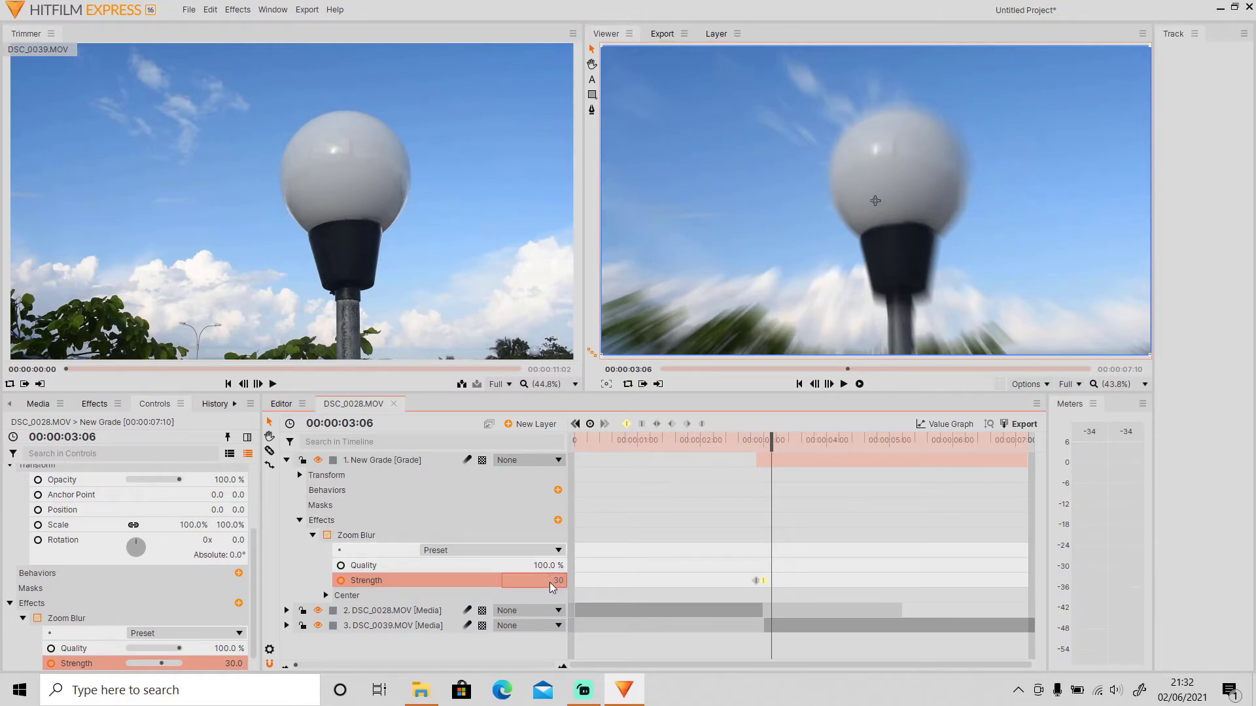
type("0")
key("Return")
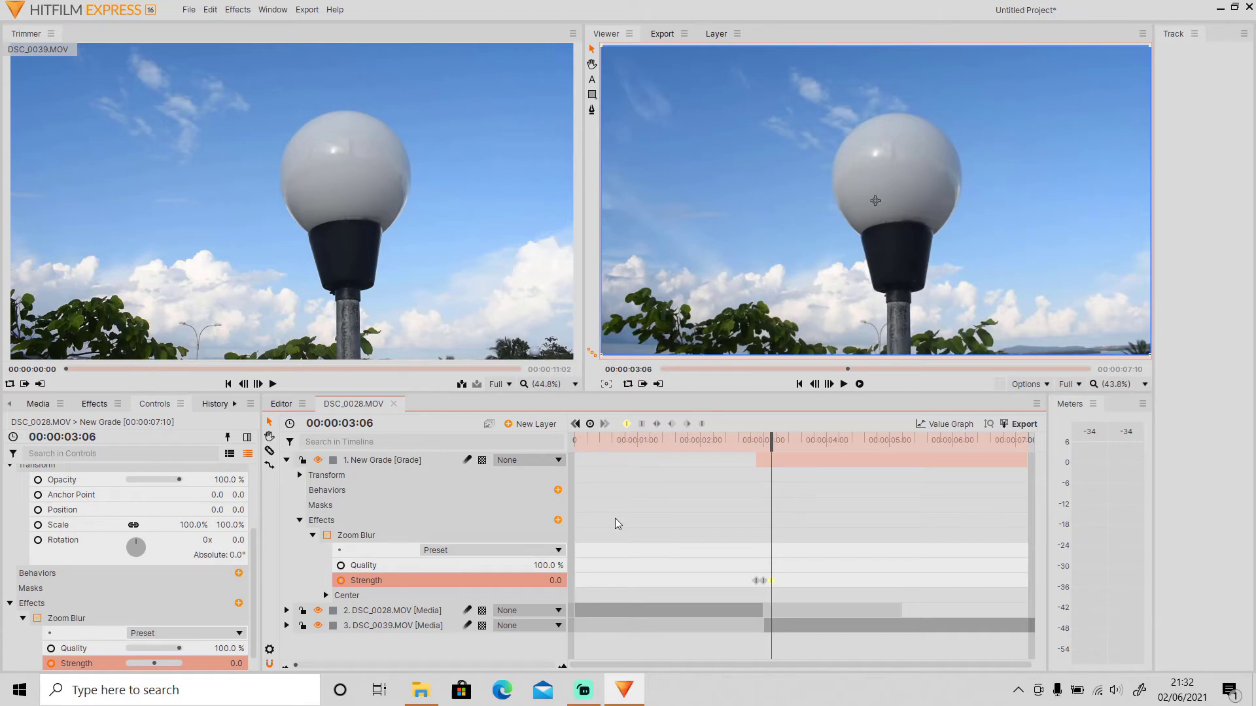
mouse_move(771, 437)
left_mouse_down()
mouse_move(751, 442)
mouse_move(769, 448)
left_mouse_up()
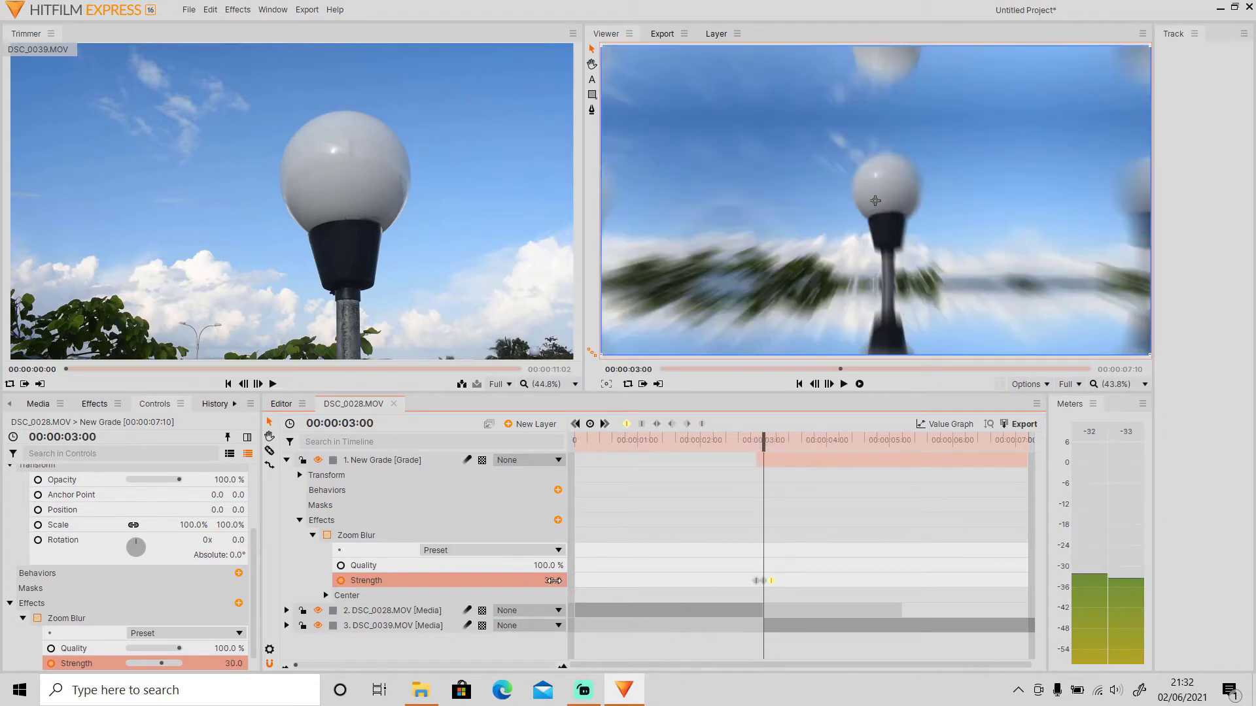
left_click(299, 520)
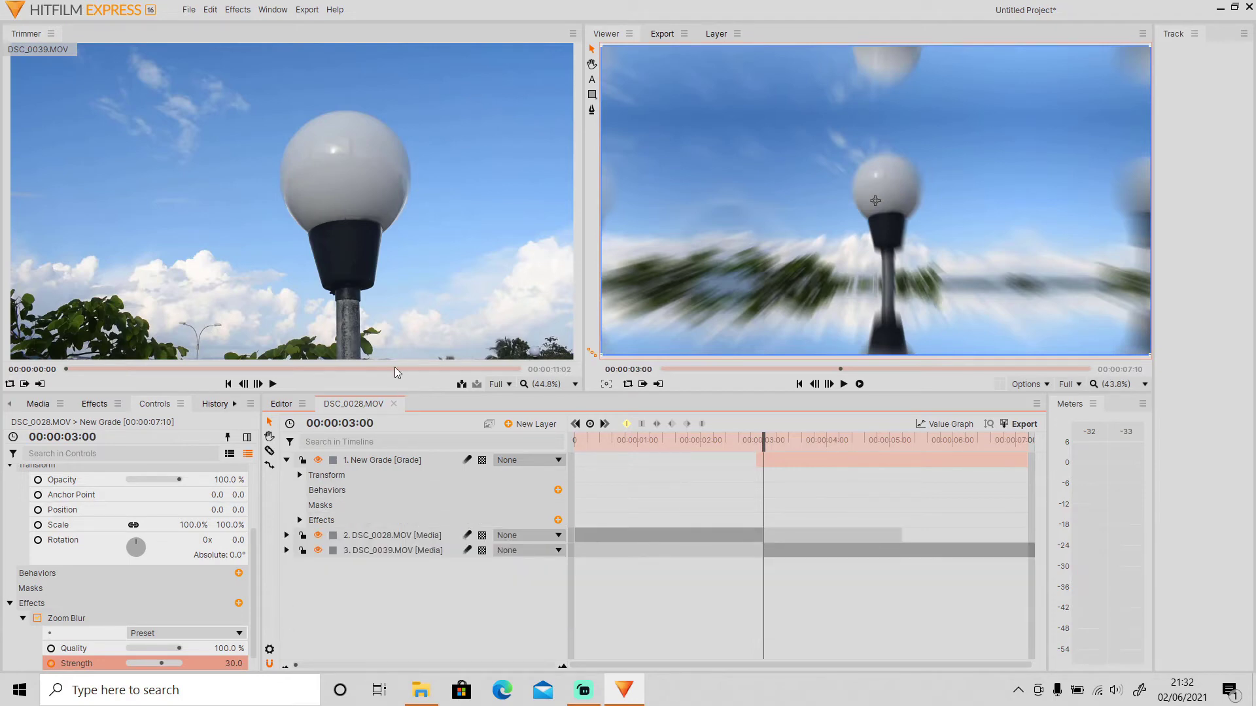
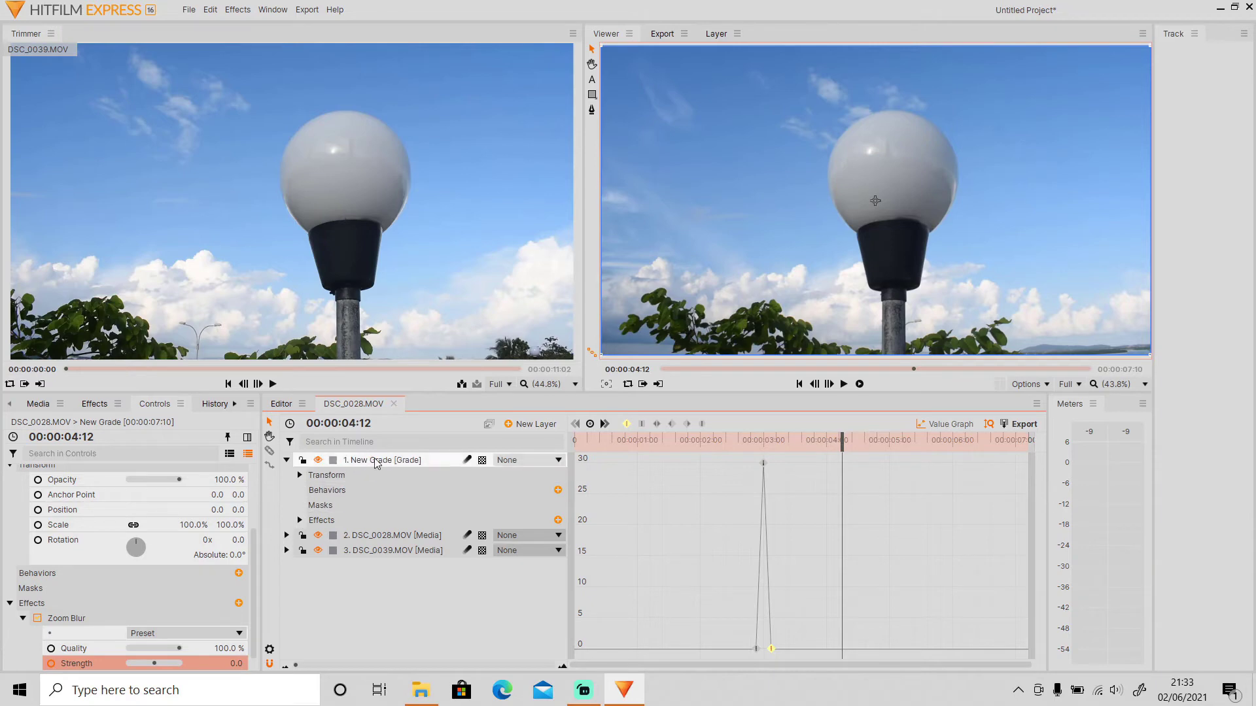
Change the three Zoom Blur Strength keyframes on the New Grade layer from linear to manual Bezier interpolation in the value graph
left_click(301, 521)
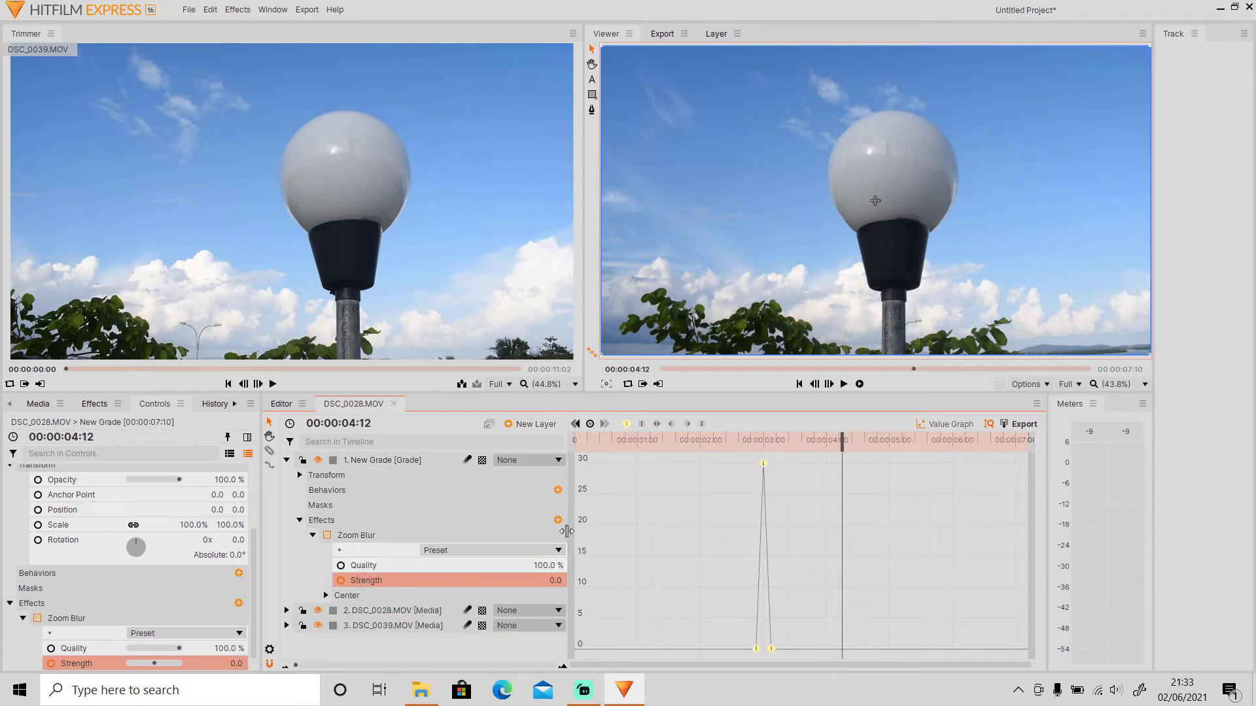
mouse_move(764, 441)
left_mouse_down()
mouse_move(736, 442)
mouse_move(768, 456)
left_mouse_up()
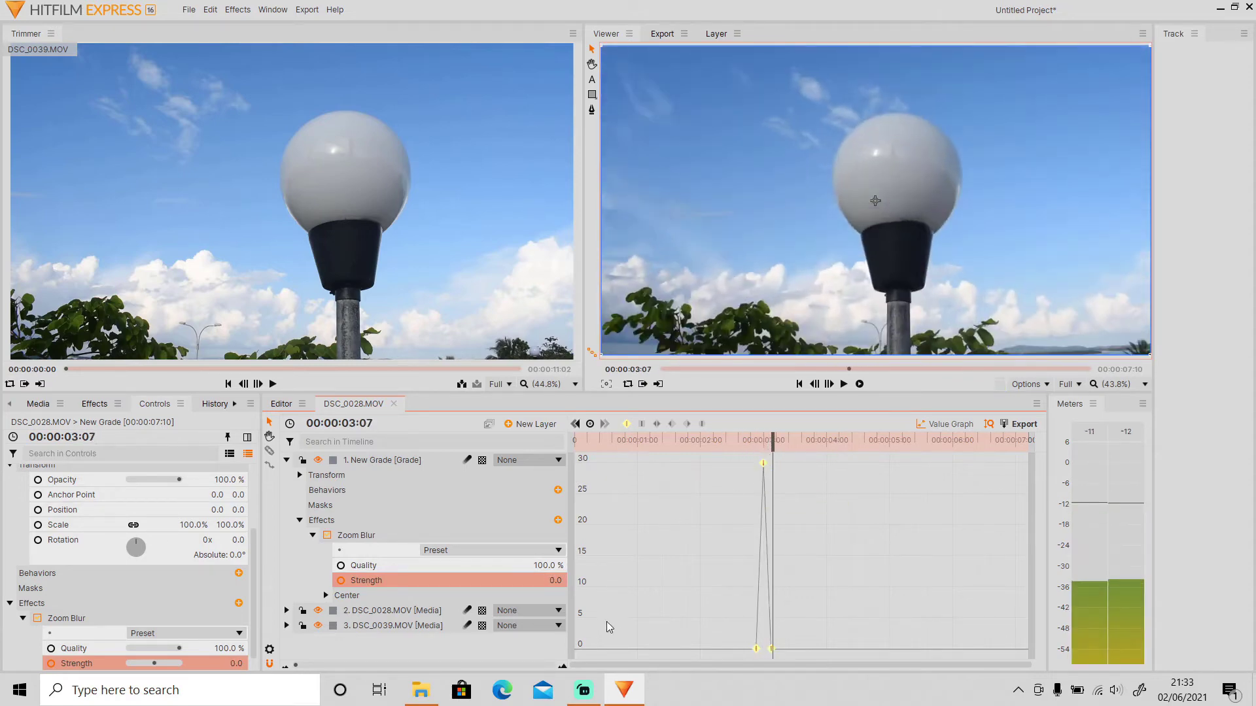
scroll(565, 664, "up", 3)
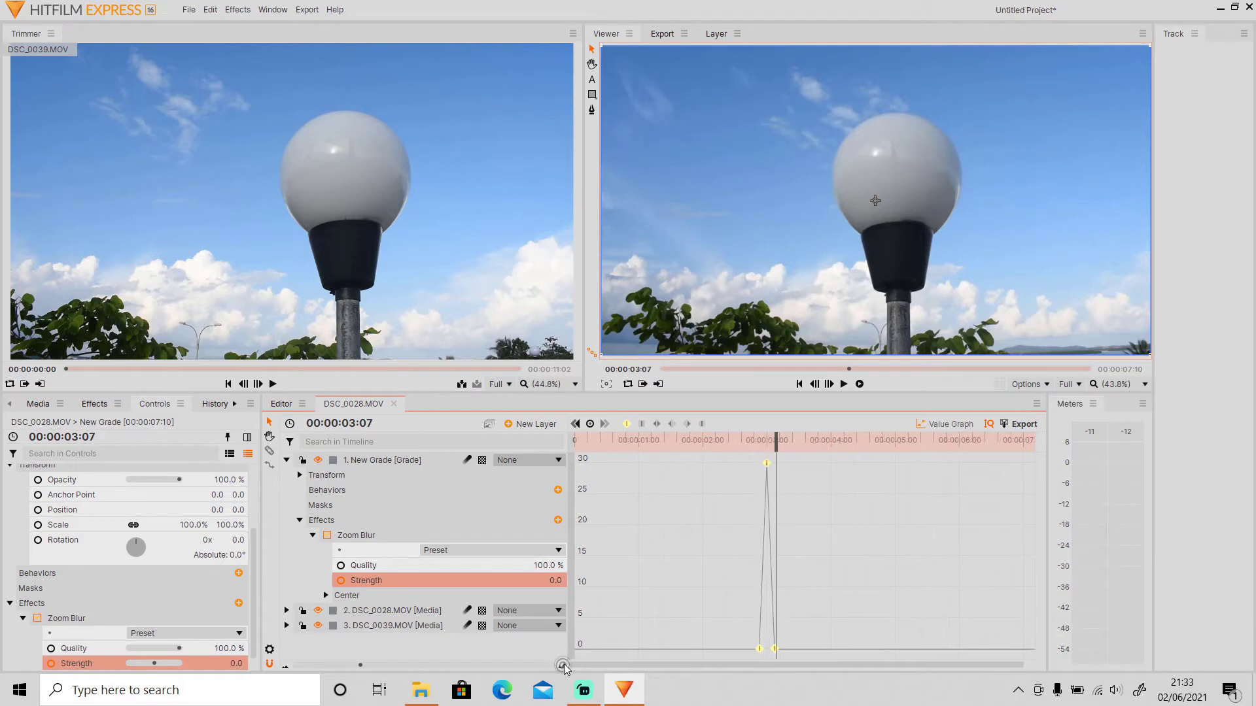
scroll(564, 667, "up", 2)
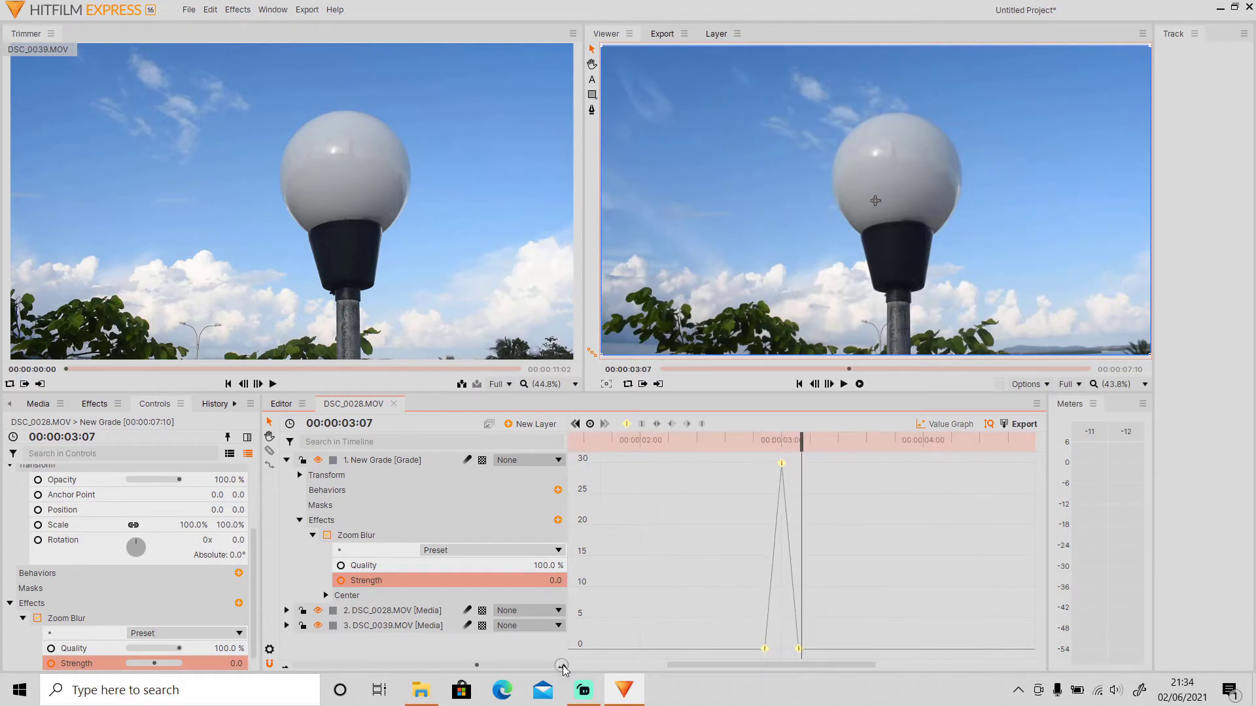
left_click(702, 424)
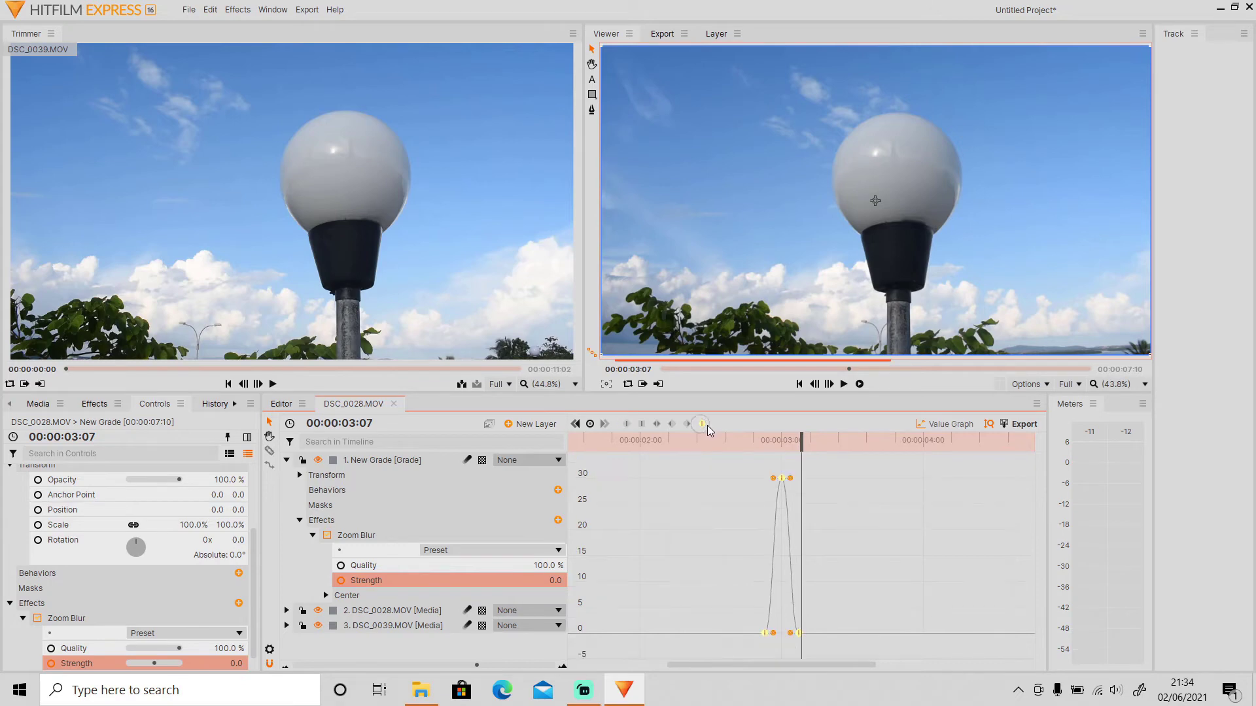
scroll(564, 665, "up", 2)
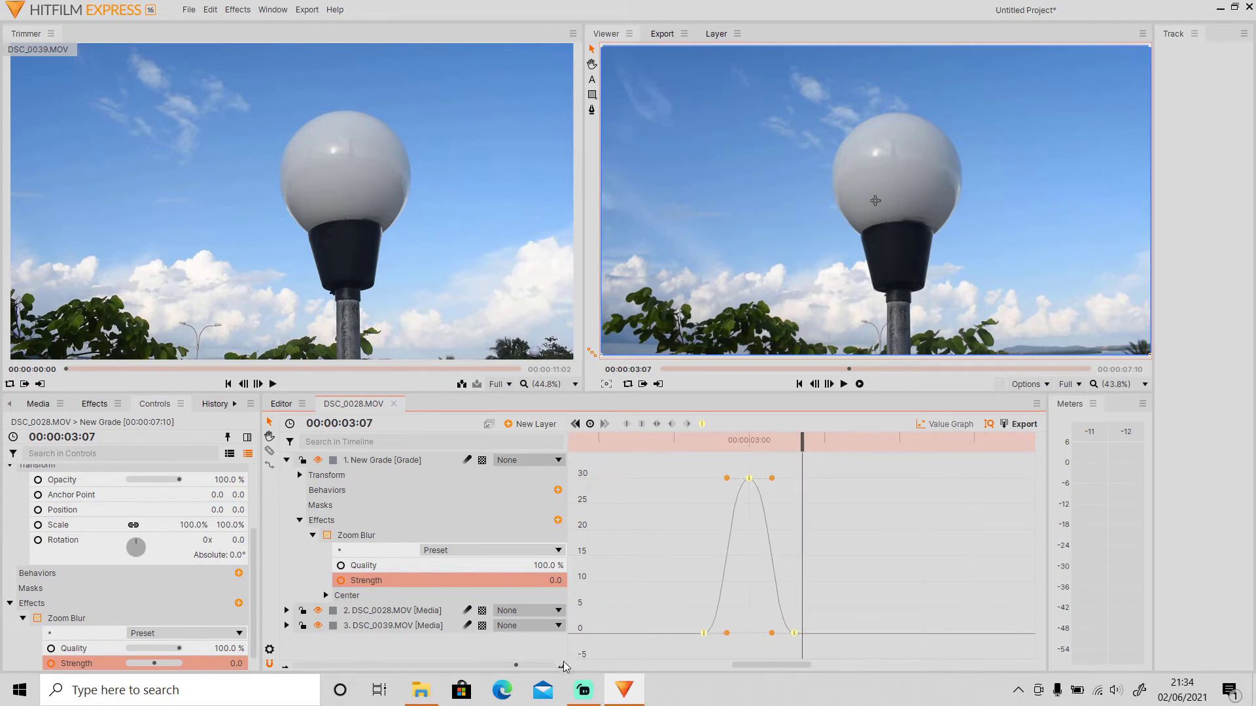
Shape the Strength curve into a sharp peak at the cut by pulling the Bezier handles onto 00:00:03:00, then collapse the effects
left_click_drag(726, 481, 749, 565)
left_click_drag(771, 478, 746, 567)
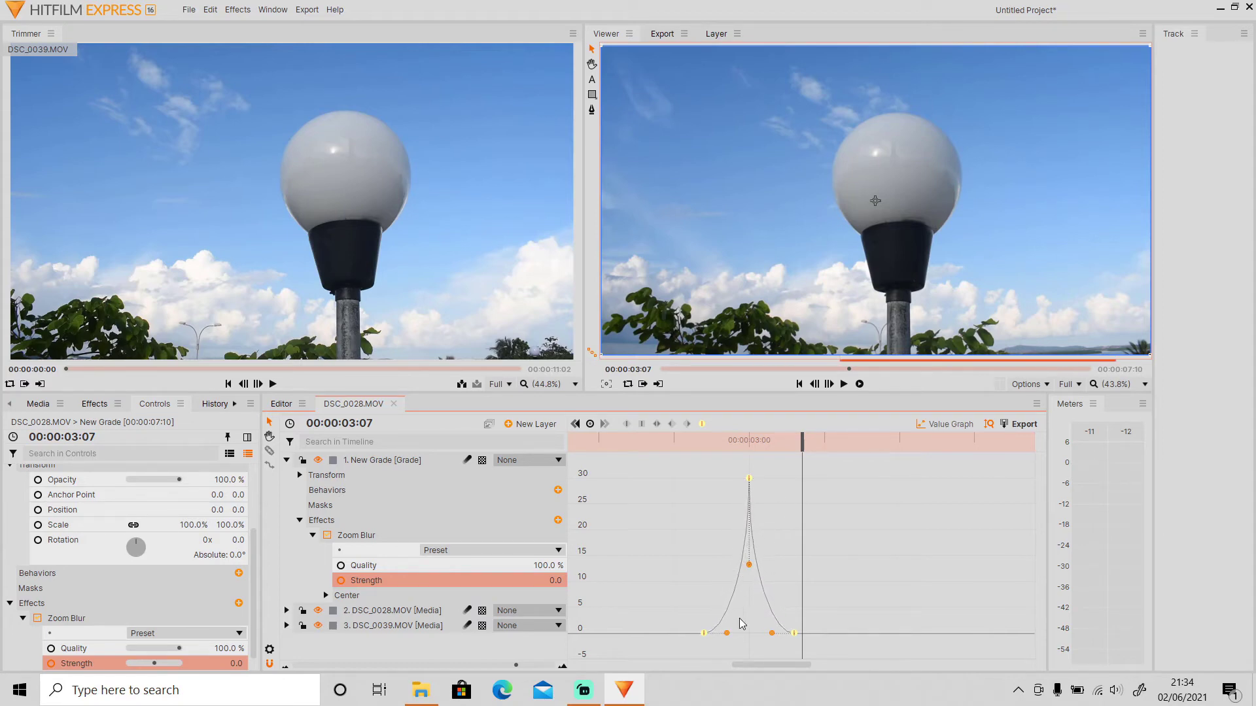
left_click_drag(726, 632, 748, 632)
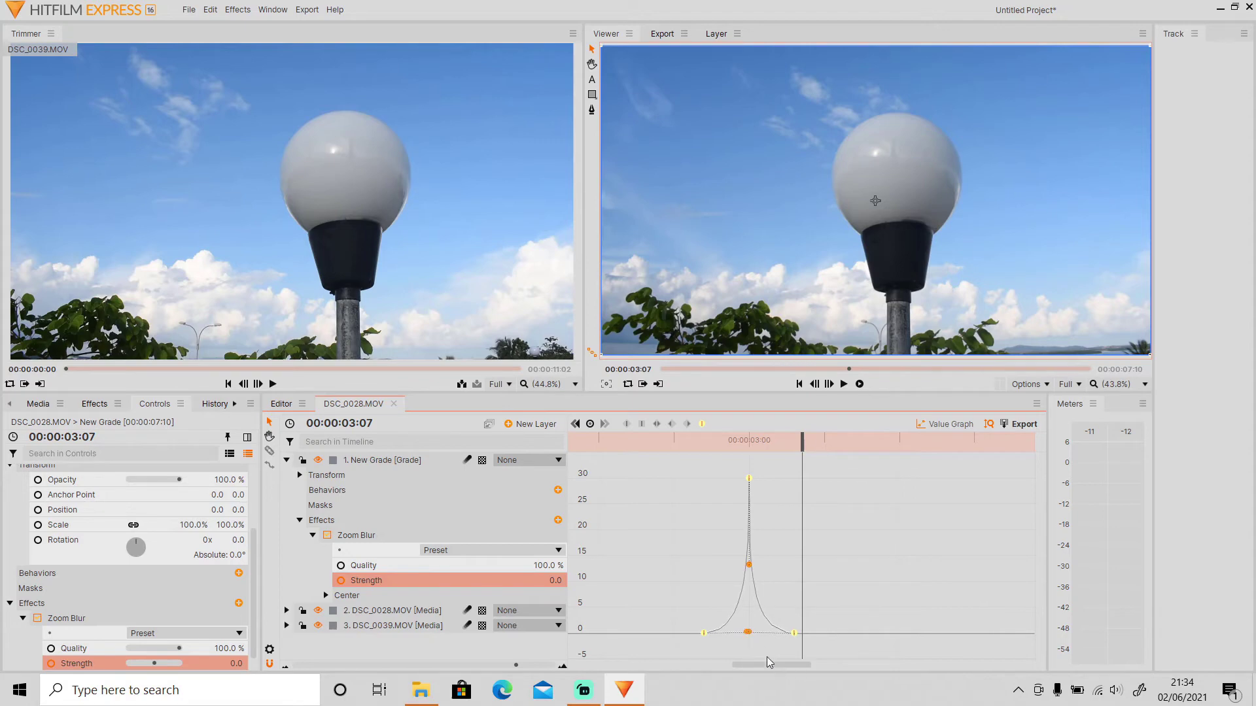
left_click(301, 520)
Make the DSC_0028.MOV Scale curve rise steeply into the cut by moving its Bezier handles to 00:00:03:00, then collapse the upper layers
left_click(286, 535)
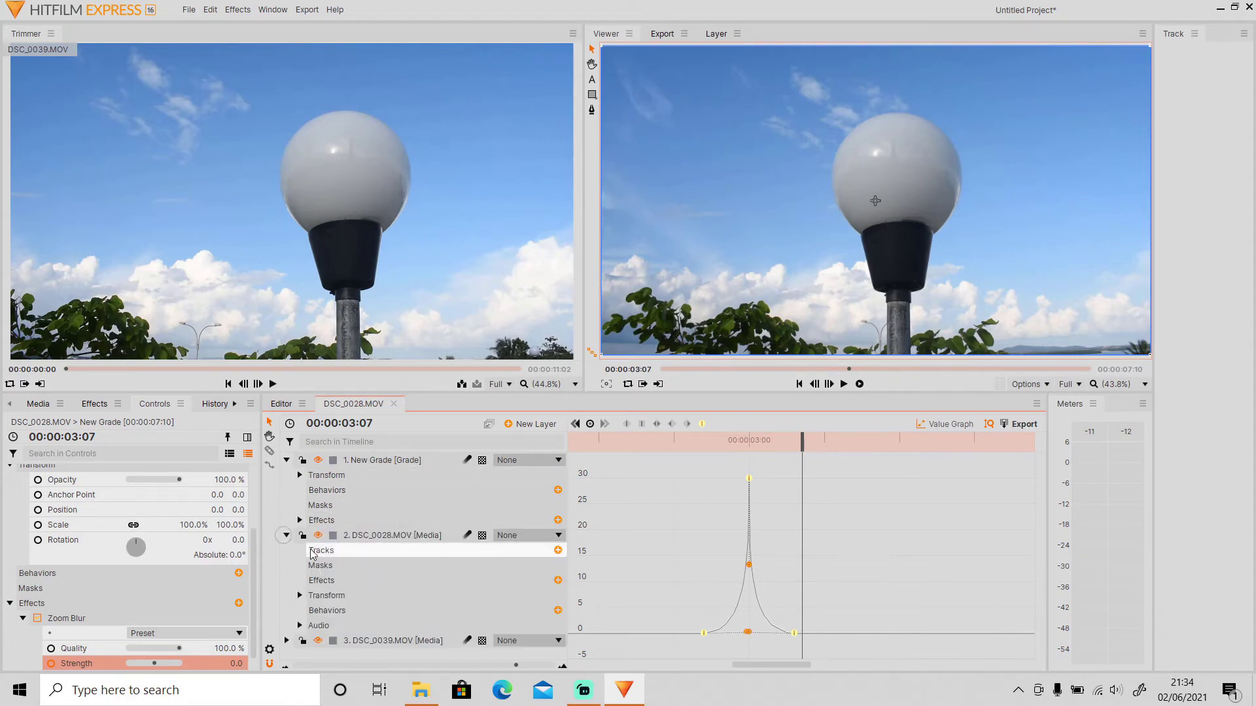
left_click(300, 596)
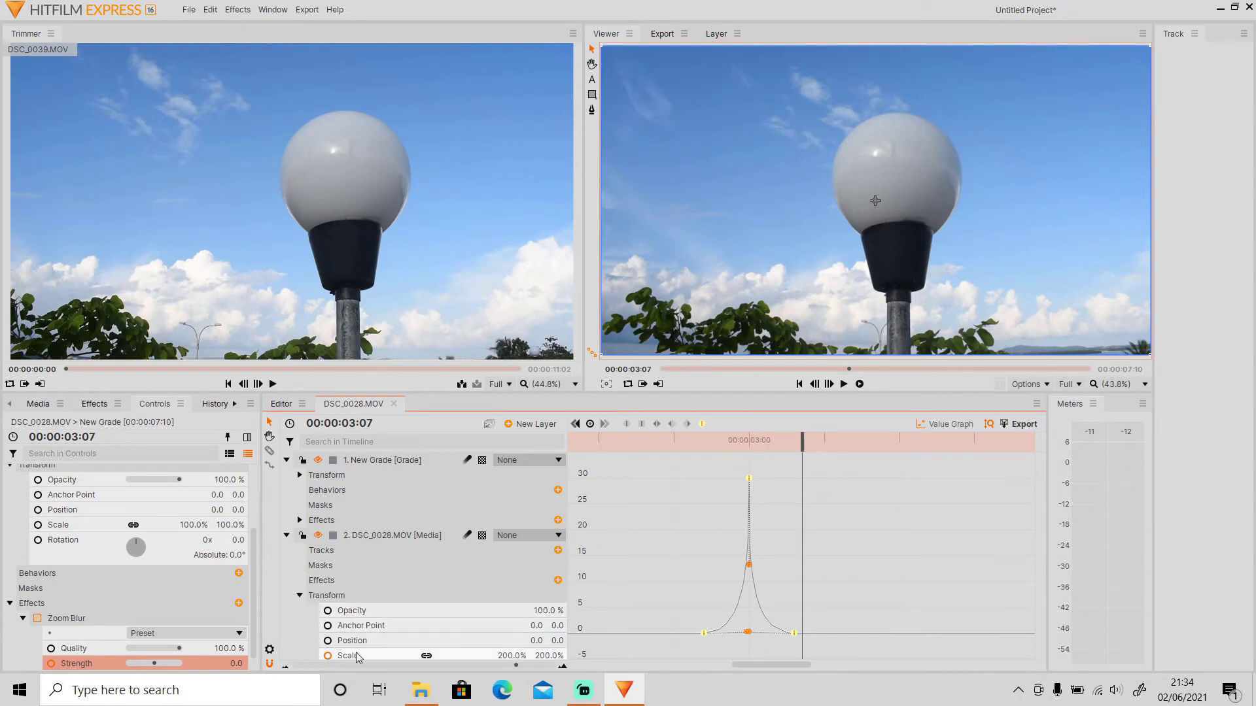
left_click(356, 651)
left_click_drag(761, 493, 749, 559)
left_click_drag(713, 633, 760, 634)
left_click(286, 533)
left_click(286, 459)
Make the DSC_0039.MOV Perspective Warp Z Dist curve drop steeply after the cut by pulling its Bezier handles to 00:00:03:00
left_click(287, 490)
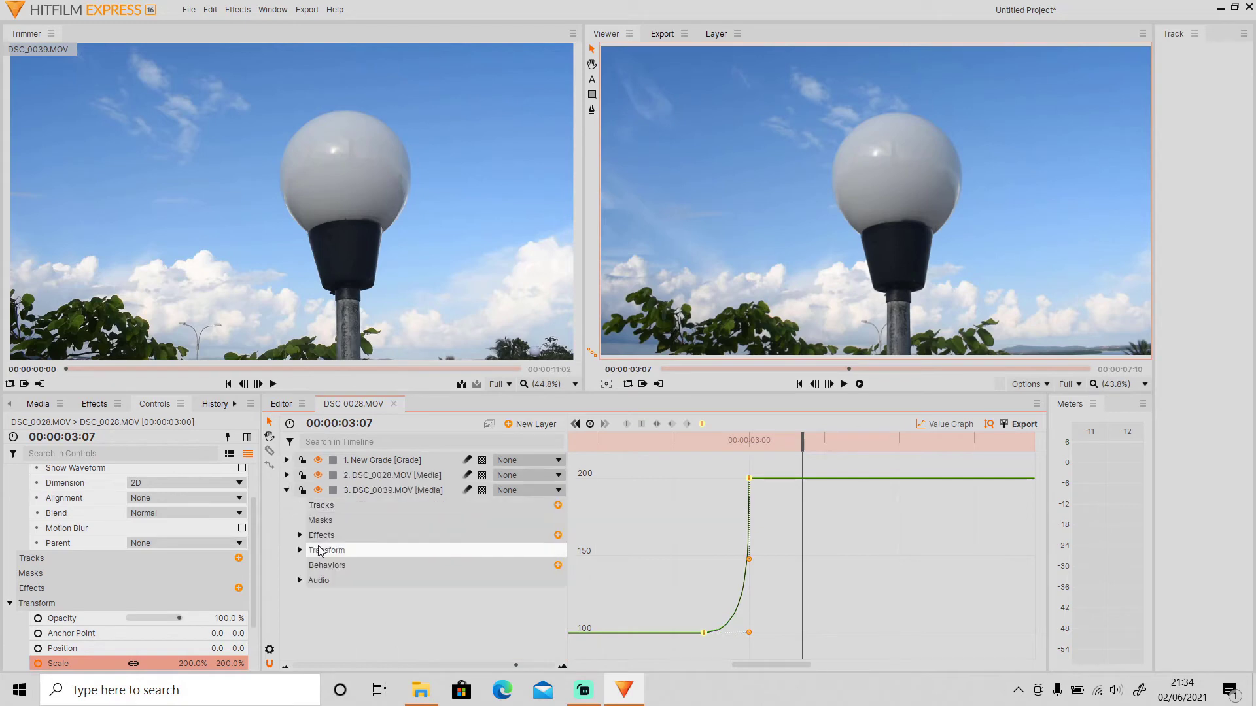
left_click(300, 534)
left_click(361, 611)
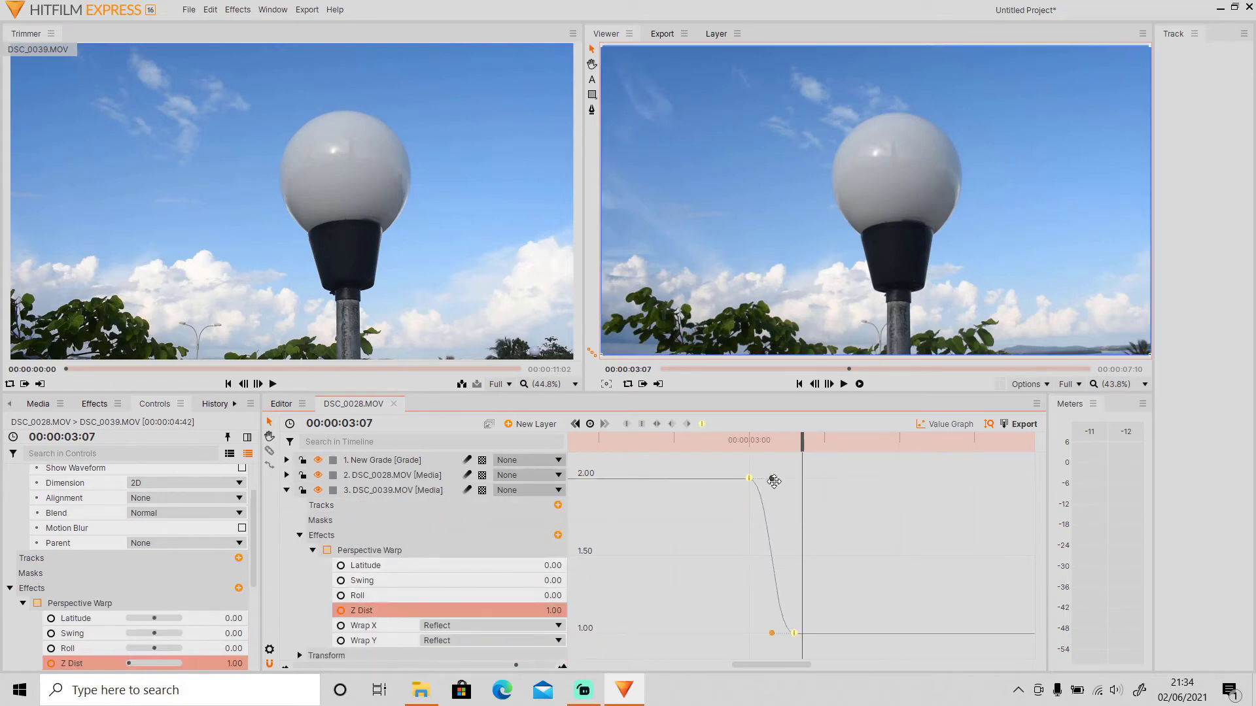
left_click_drag(772, 633, 749, 633)
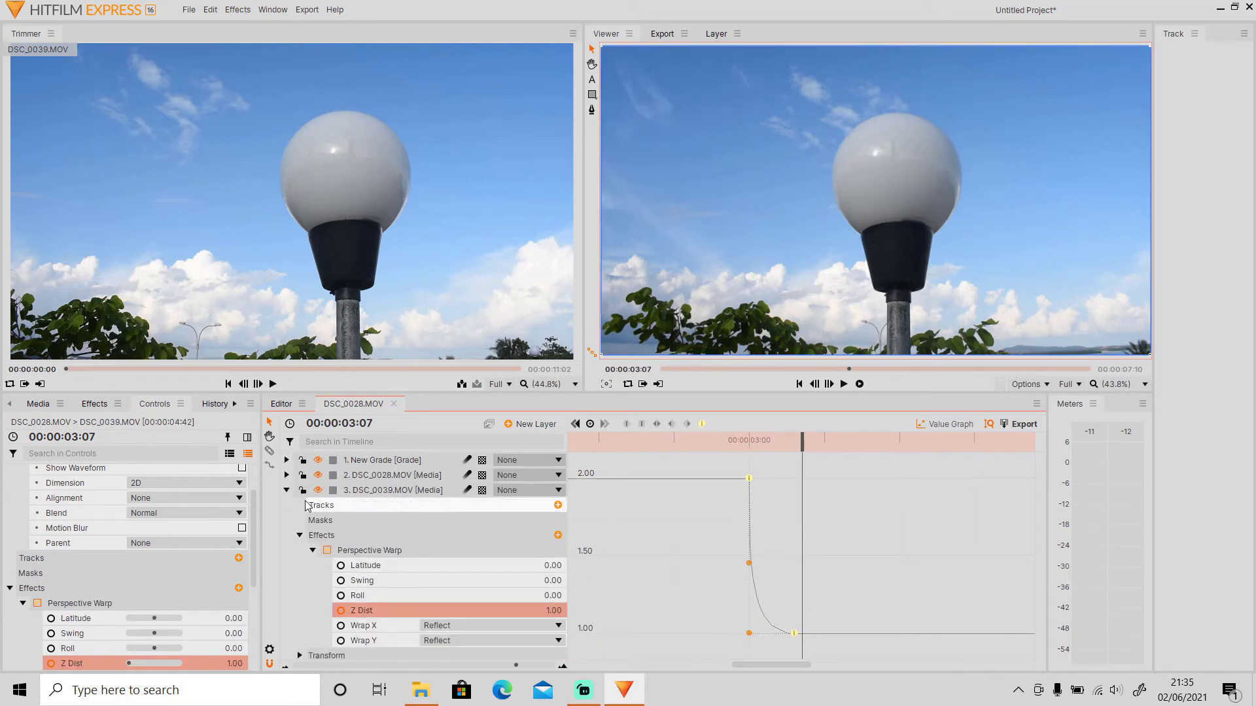
left_click(286, 490)
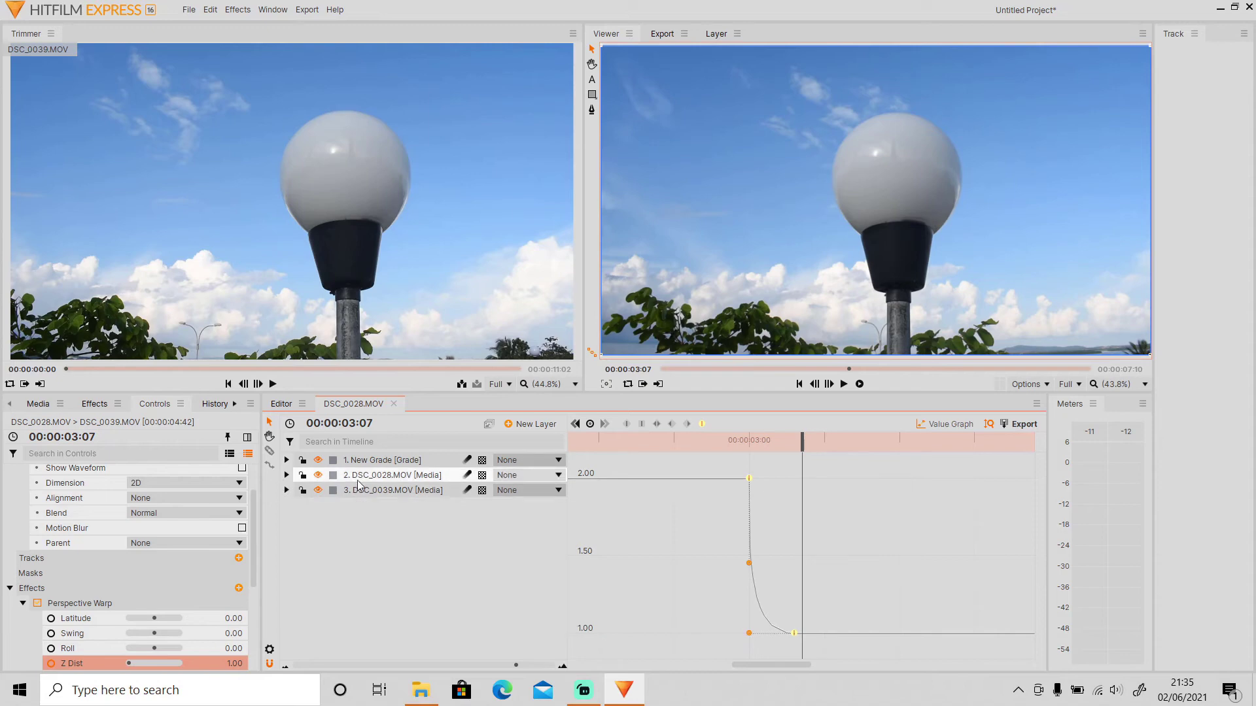
Leave the value graph, play the composite shot from the start to preview the transition, and return to about 00:00:03:43
left_click(945, 424)
left_click_drag(391, 664, 297, 665)
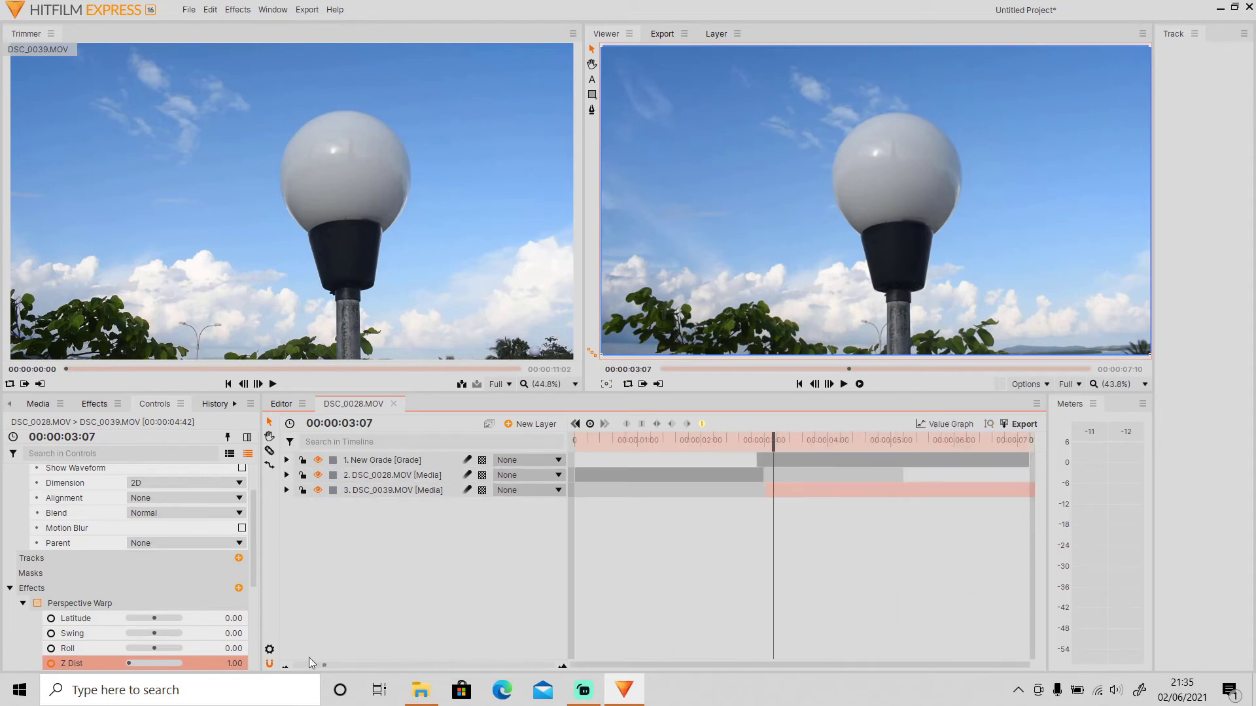
key("Home")
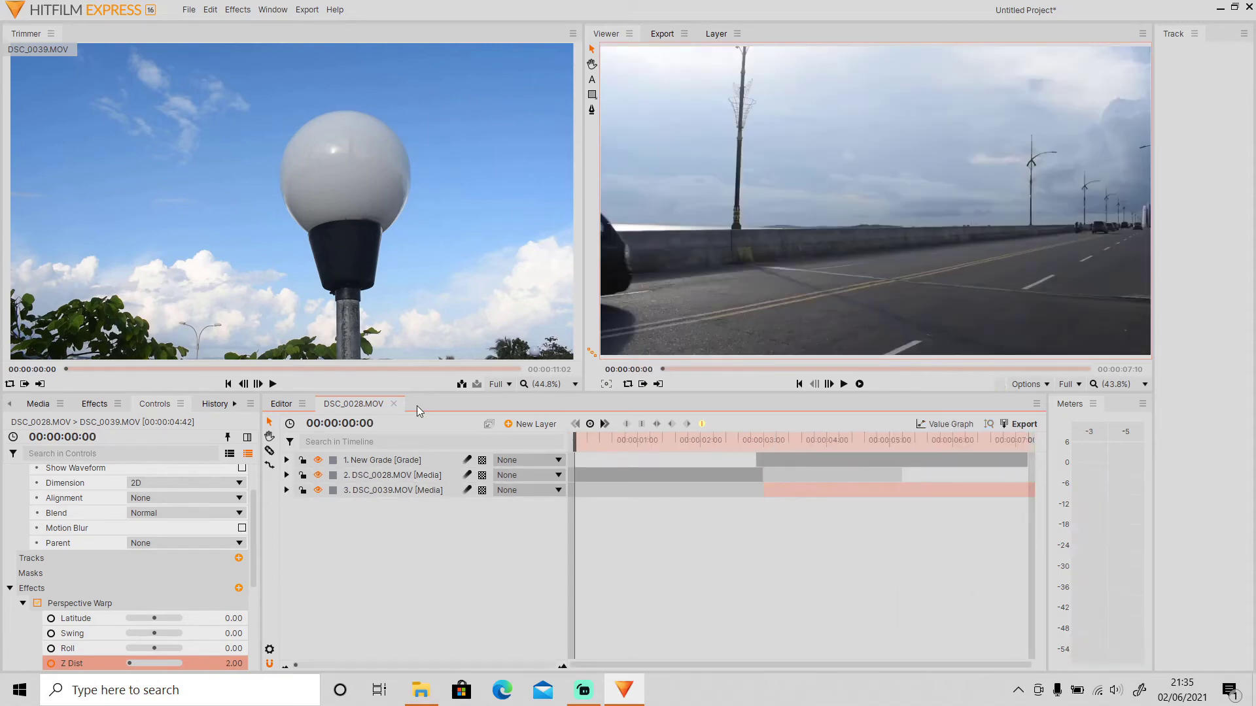
key("space")
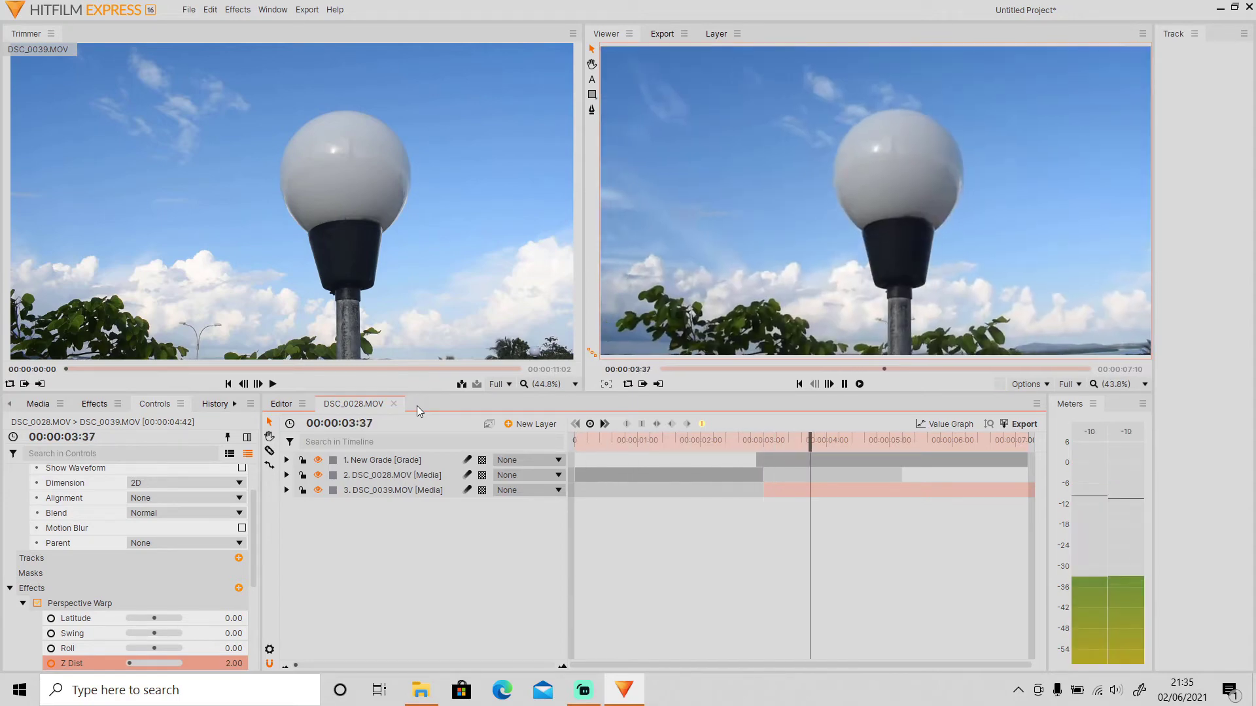
key("space")
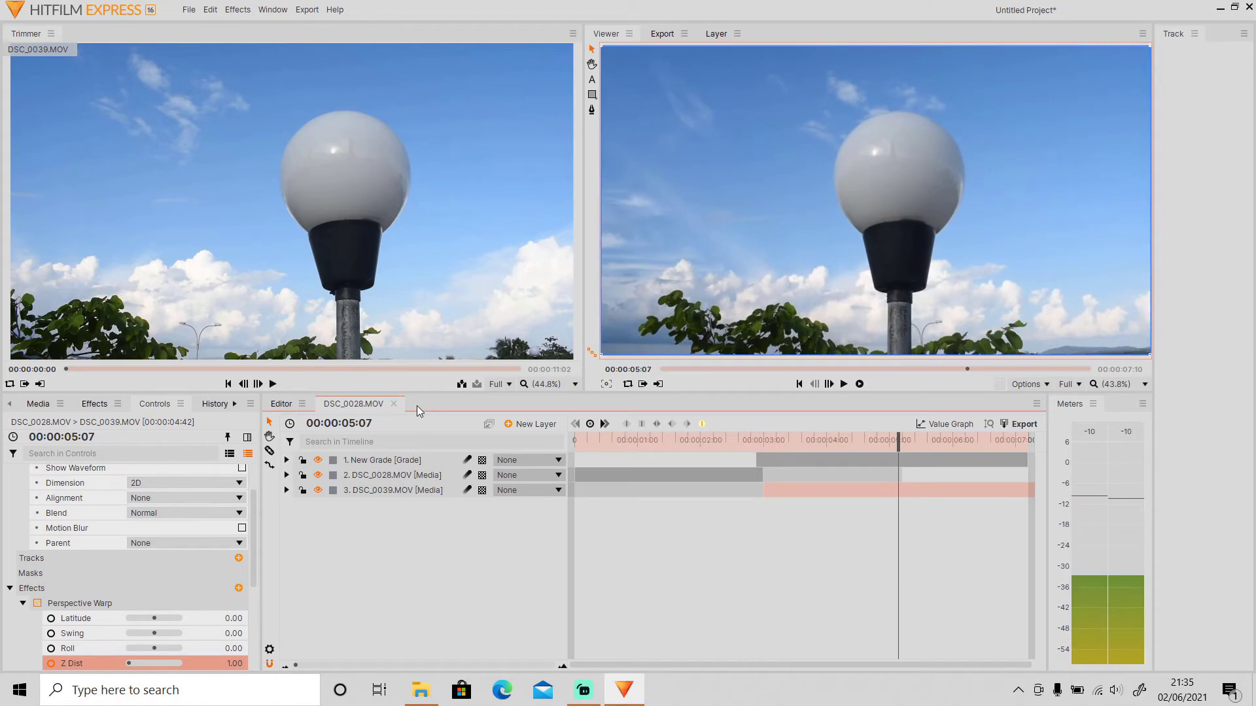
left_click_drag(898, 443, 809, 442)
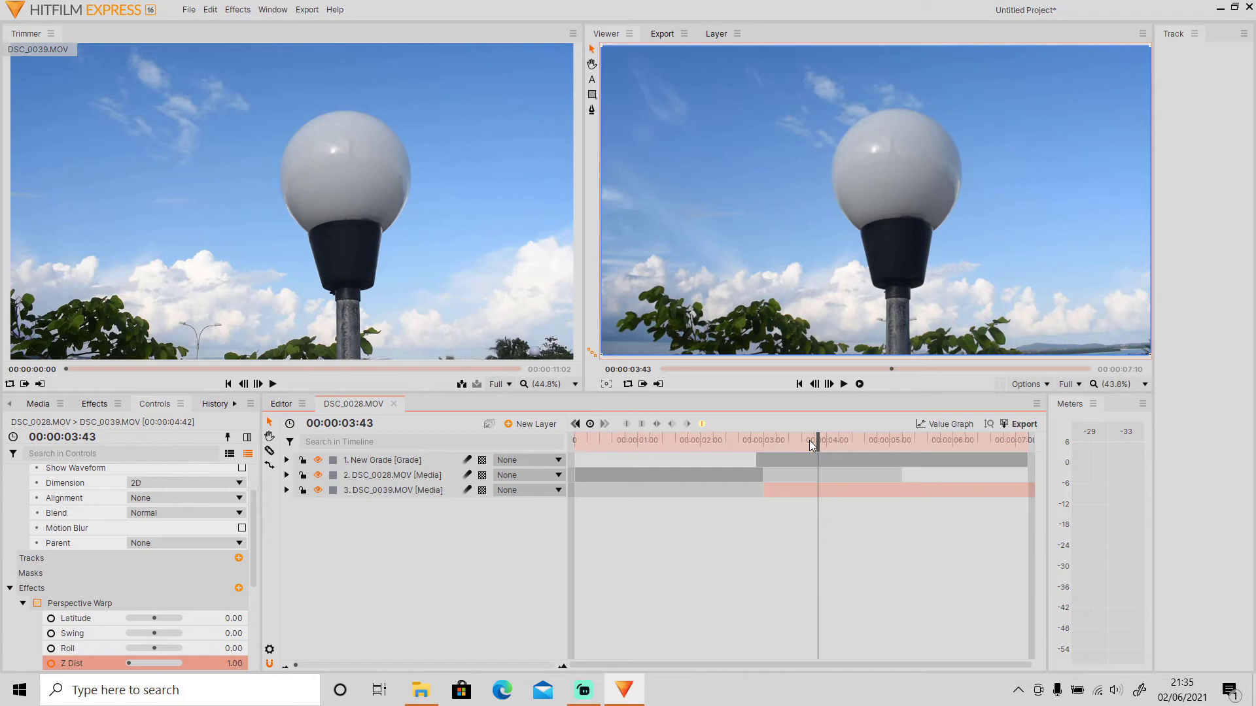
Switch to File Explorer and import the video DSC_0066 from the 2021-06-02 folder into the project media
left_click(34, 404)
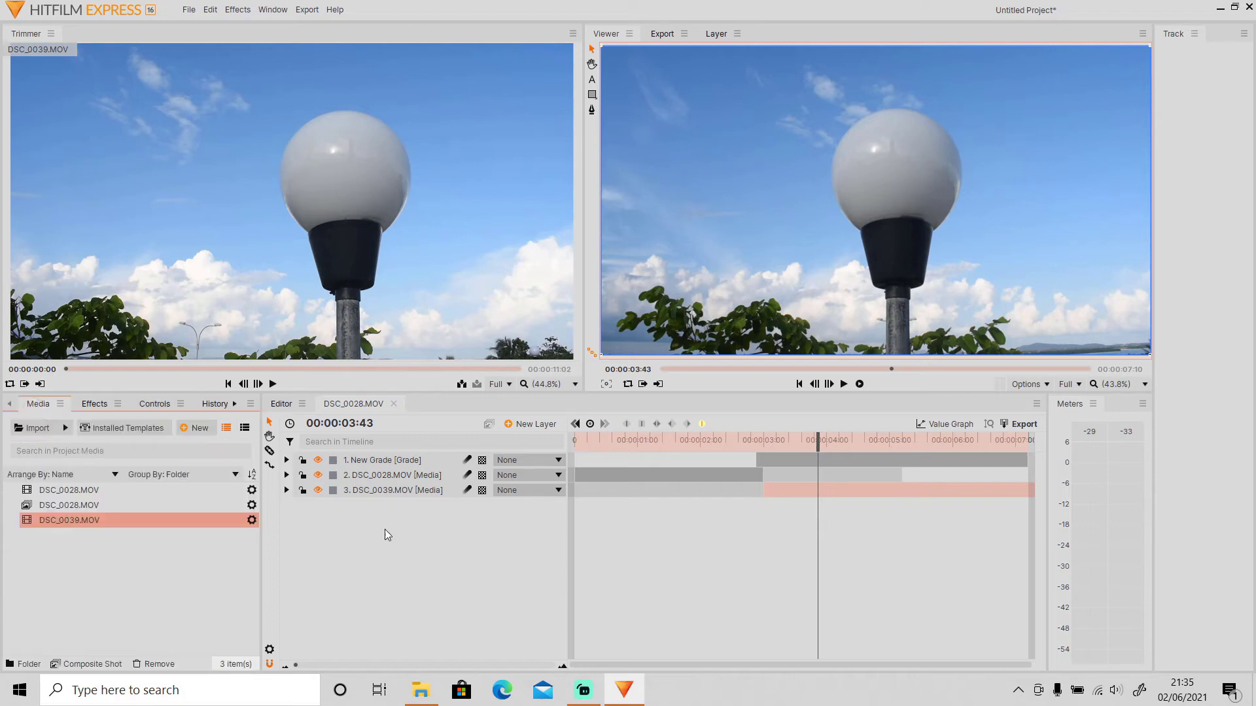
left_click(421, 690)
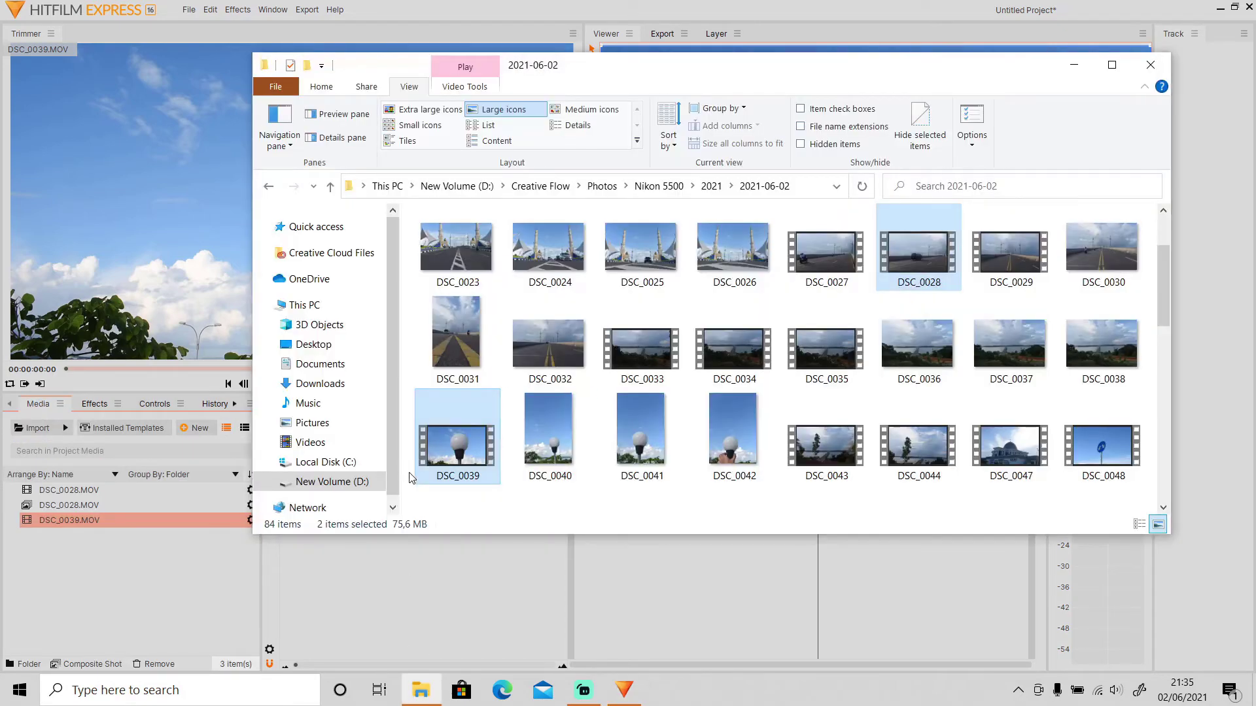
scroll(416, 278, "down", 3)
scroll(414, 467, "down", 2)
left_click_drag(551, 377, 167, 607)
left_click(167, 607)
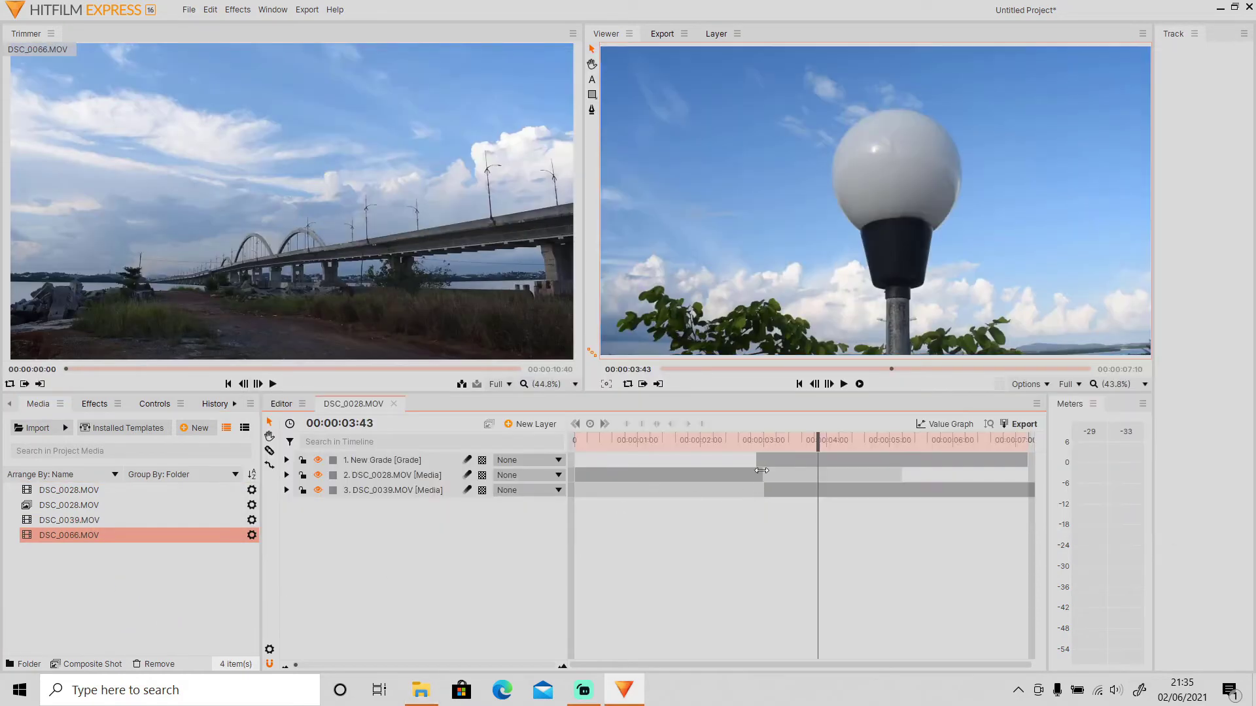
Trim the DSC_0039.MOV layer so it ends at 00:00:05:00
left_click_drag(849, 450, 889, 450)
left_click(1008, 497)
left_click_drag(1008, 497, 891, 495)
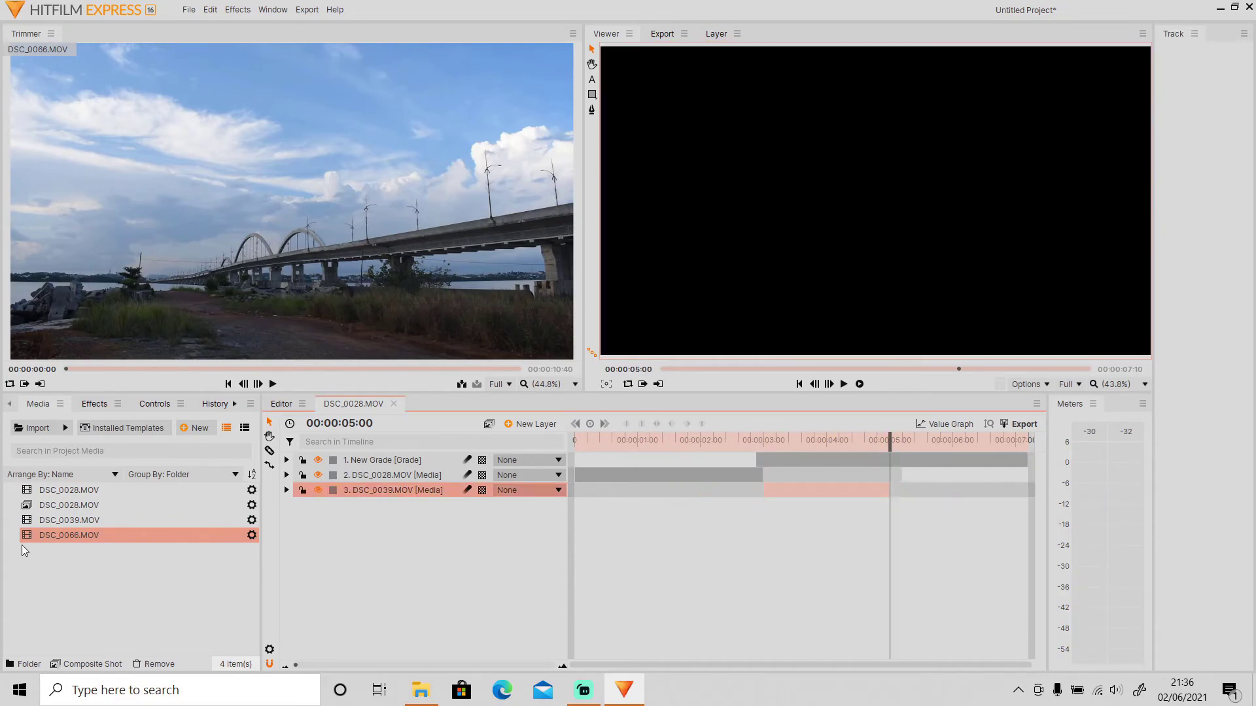
Add DSC_0066.MOV as a new layer below DSC_0039.MOV and trim its clip in the timeline
left_click_drag(69, 535, 331, 524)
left_click(733, 440)
left_click_drag(736, 464, 950, 461)
left_click_drag(573, 505, 950, 509)
Set the DSC_0066.MOV layer's speed to 60% and move it to start at 00:00:05:00, where DSC_0039.MOV ends
right_click(762, 514)
left_click(703, 423)
type("60")
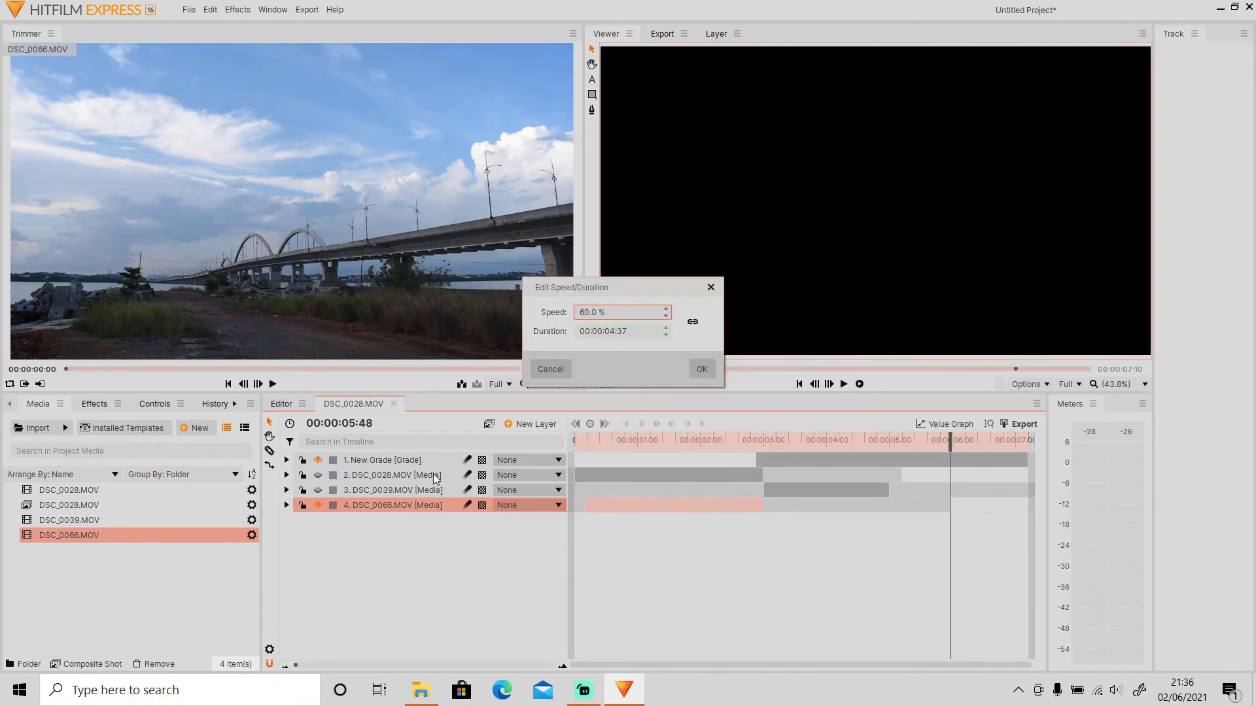
left_click(702, 369)
left_click_drag(675, 518, 981, 509)
key("space")
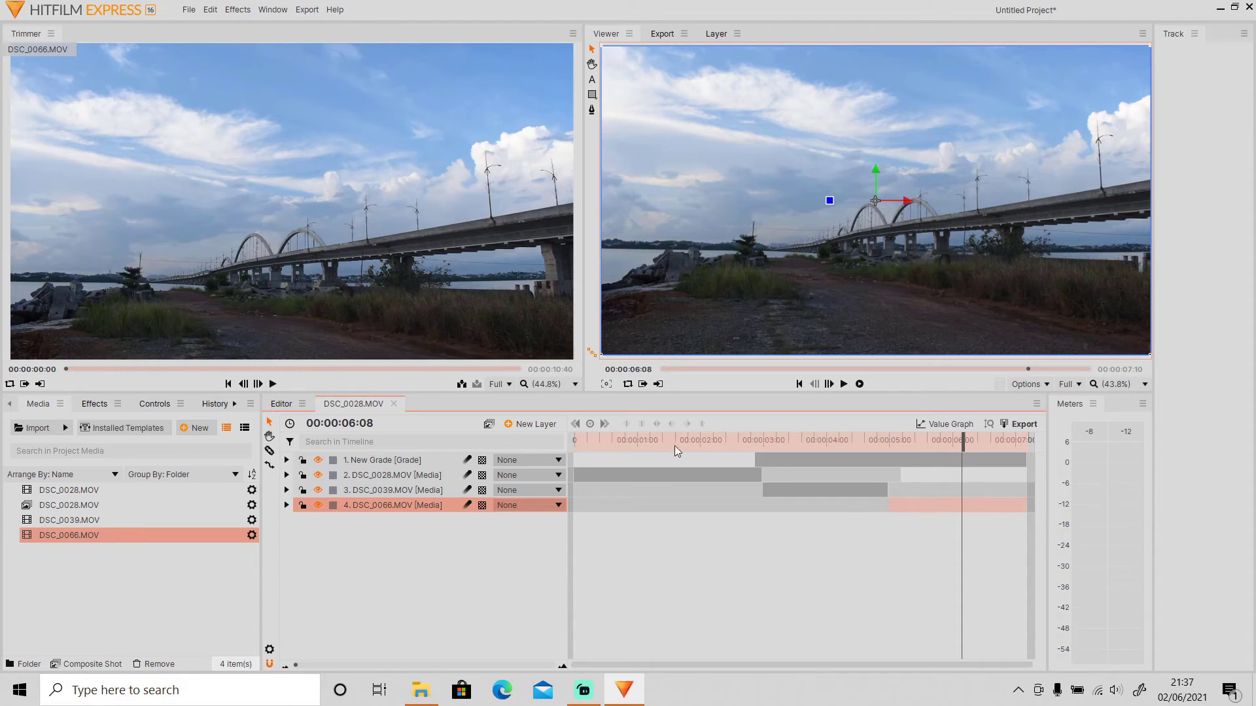
Search the effects for "pers" and apply a second Perspective Warp to the DSC_0039.MOV layer
left_click(91, 405)
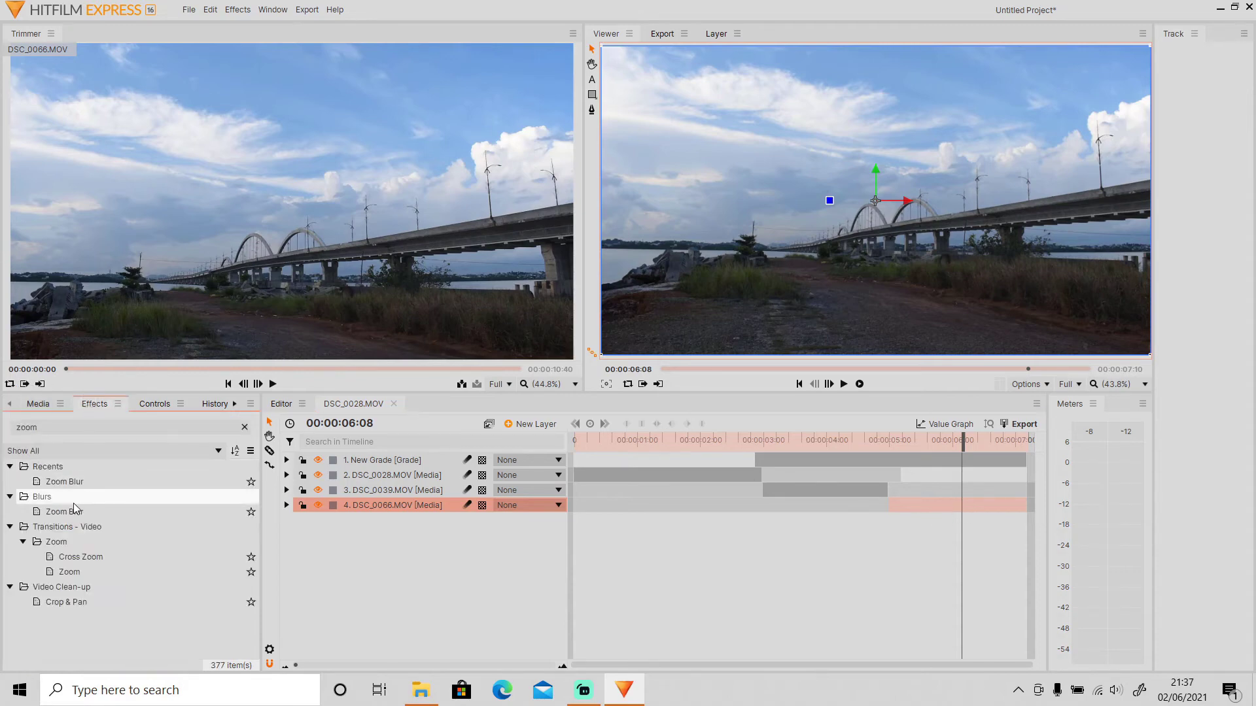
left_click(244, 428)
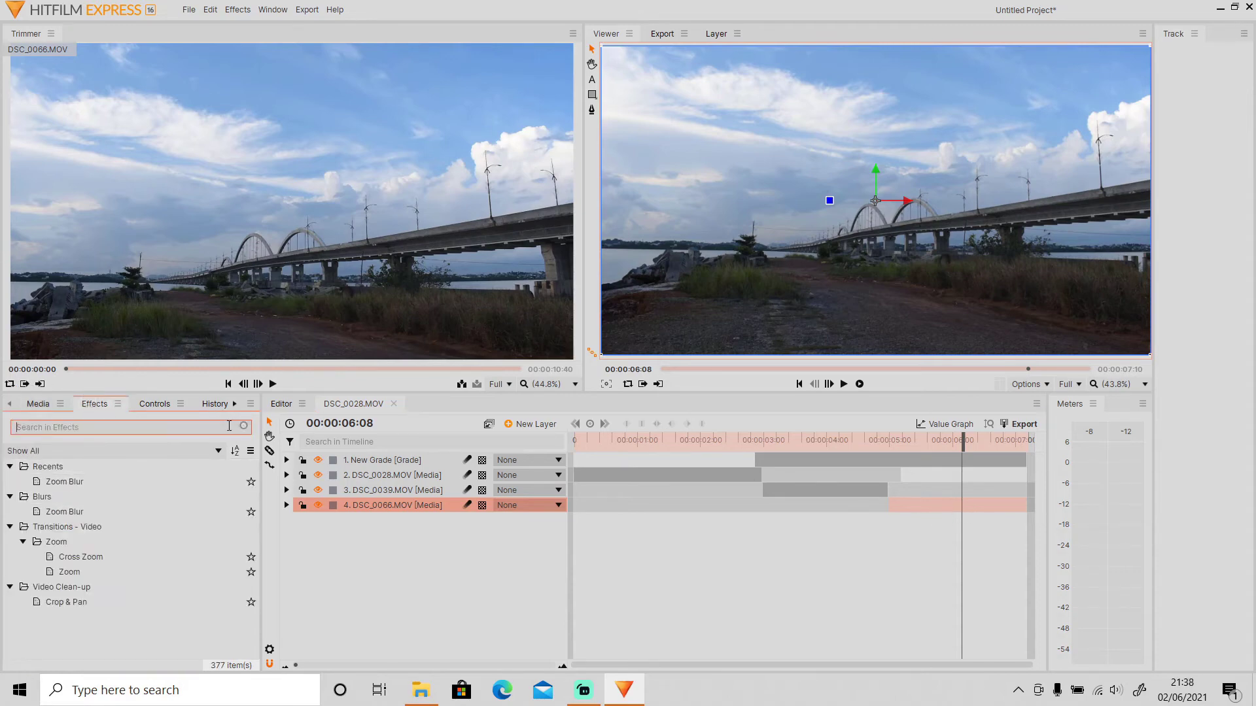
type("pers")
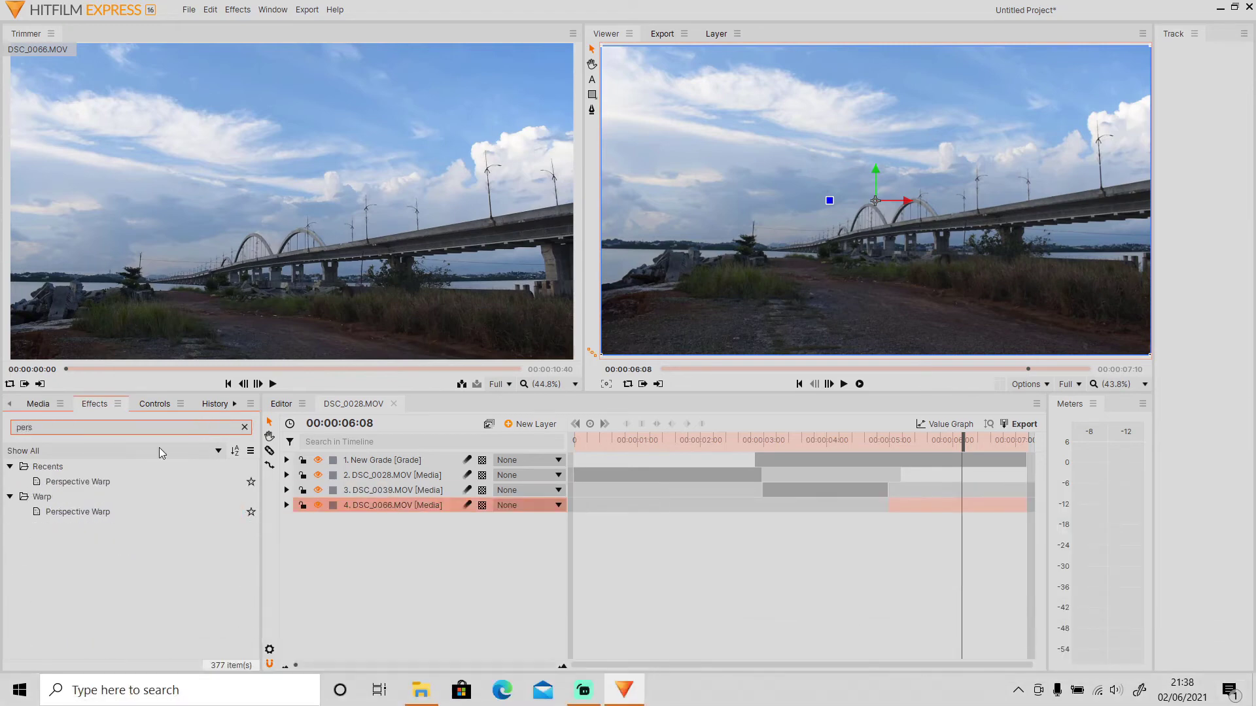
left_click_drag(60, 490, 823, 497)
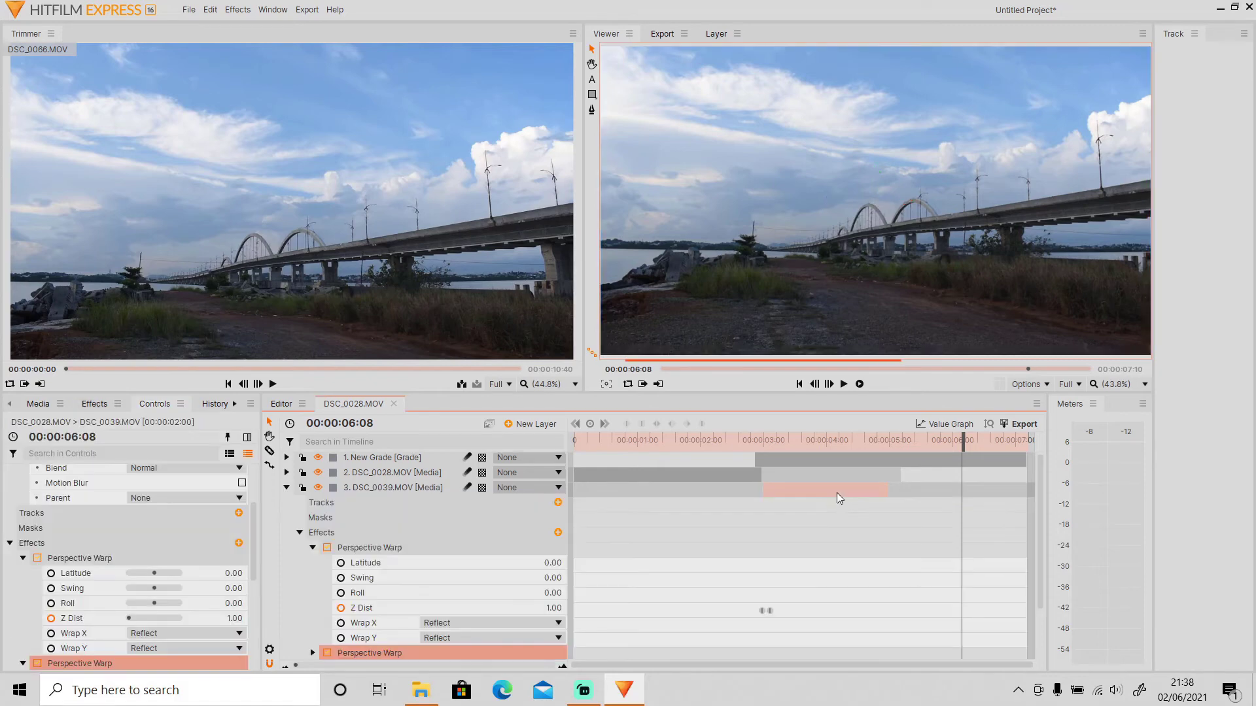
Add a Z Dist keyframe of 1.00 at 00:00:04:43 to the first Perspective Warp on the DSC_0039.MOV layer
left_click_drag(922, 441, 887, 440)
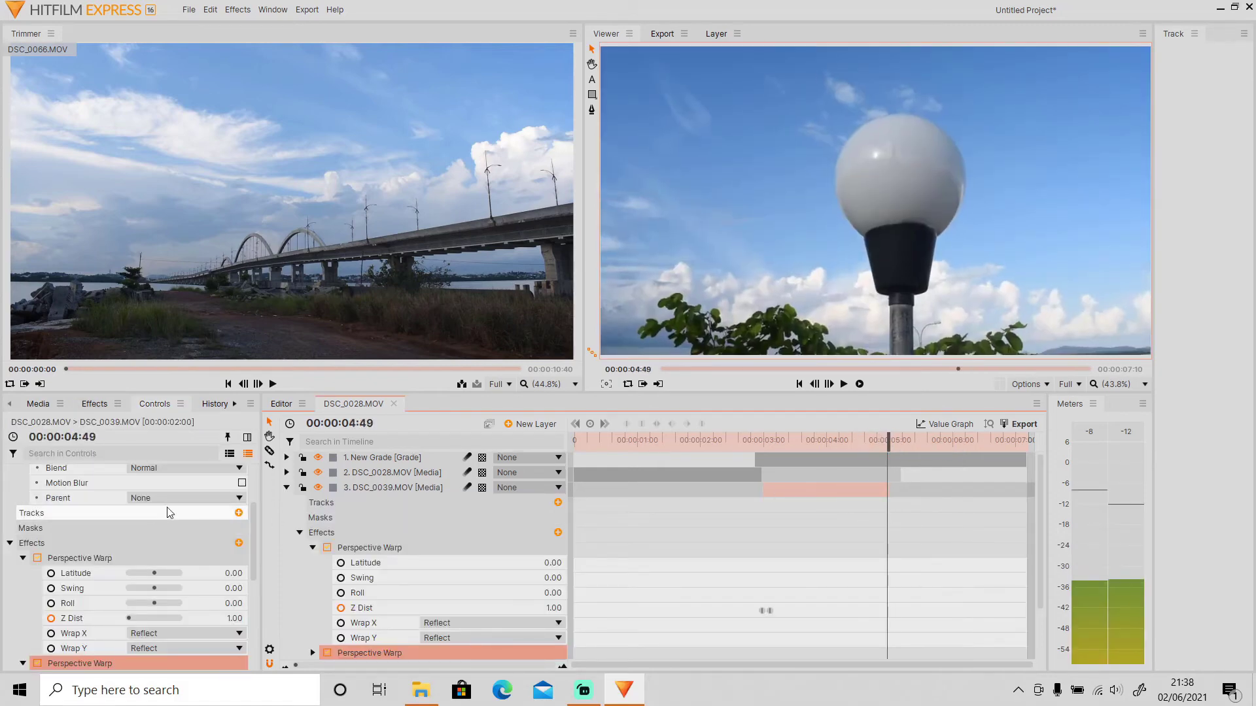
left_click(286, 489)
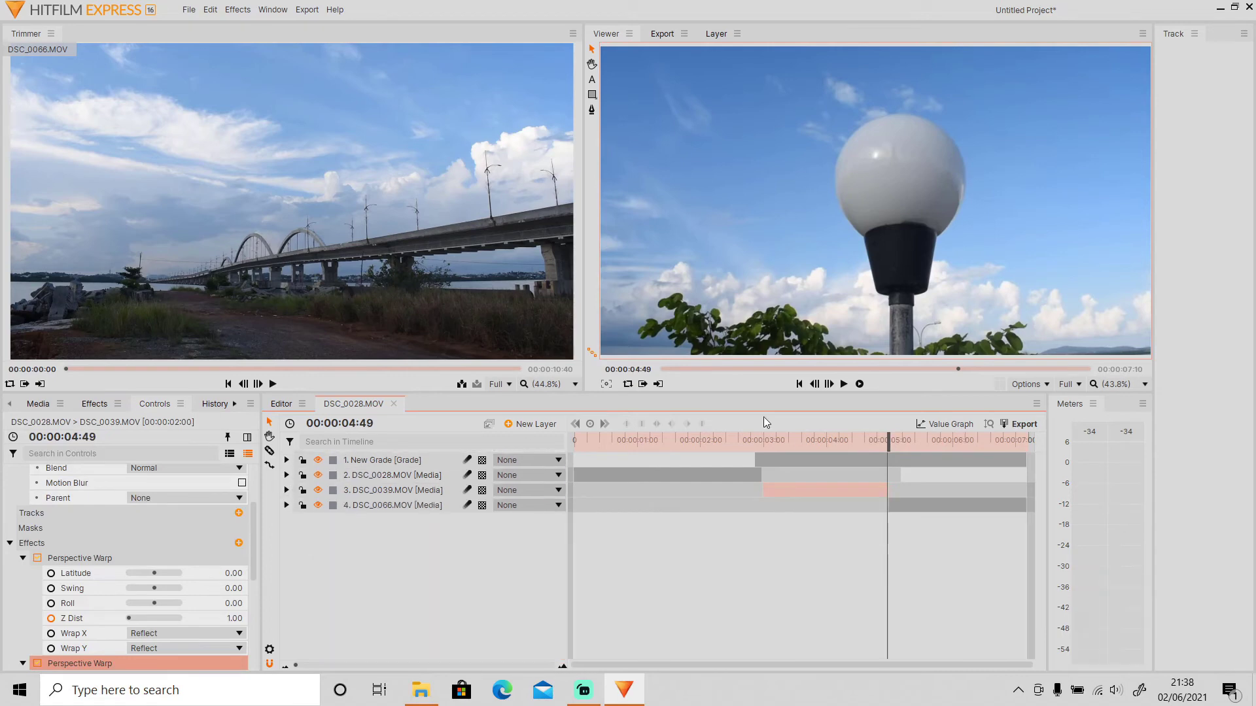
left_click(828, 384)
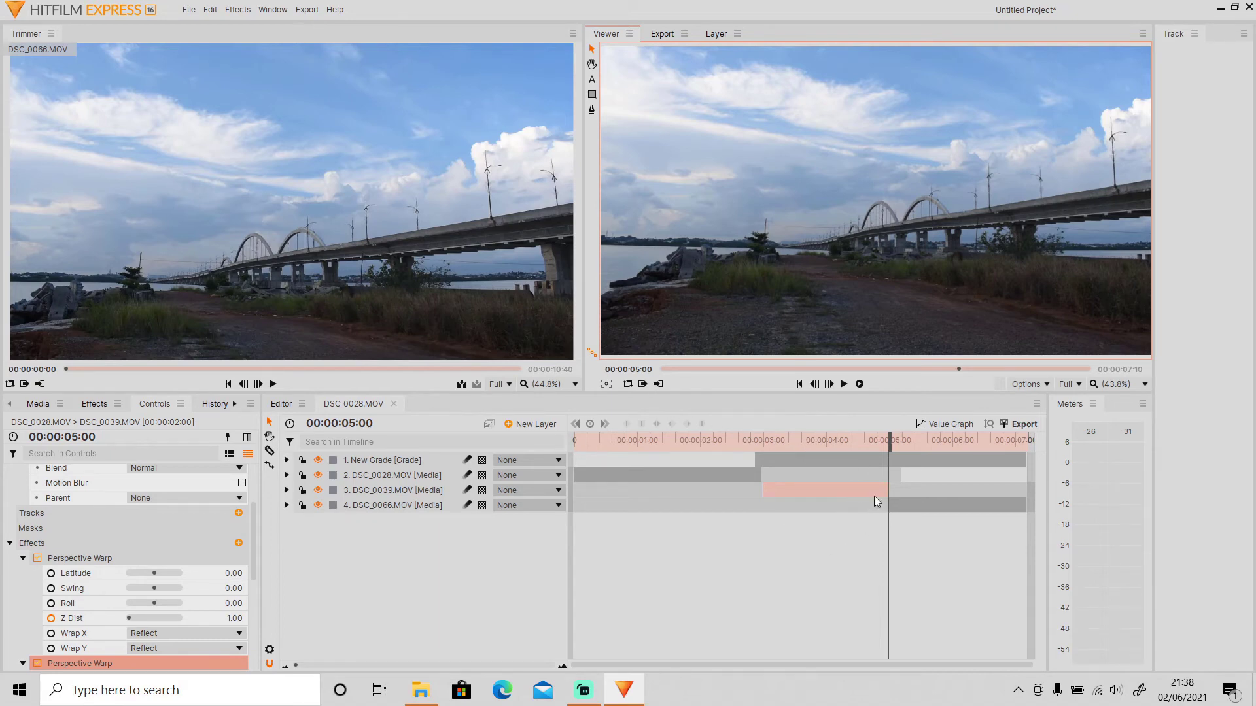
left_click(815, 385)
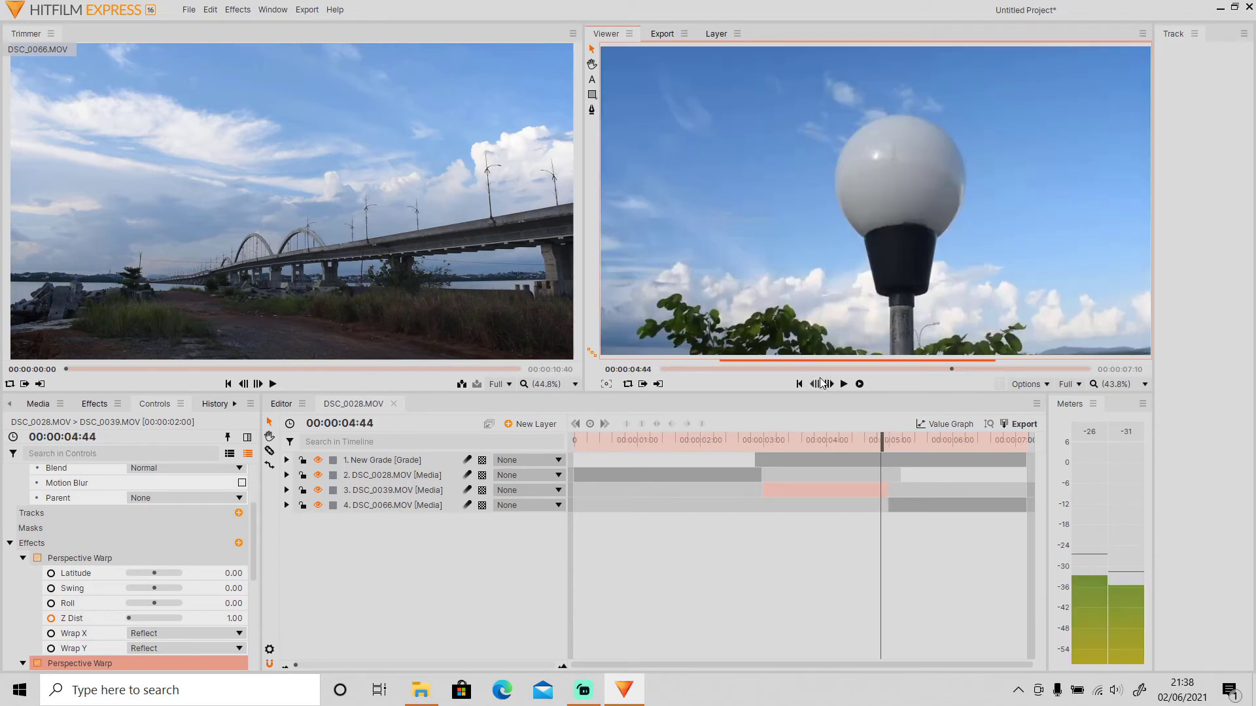
left_click(287, 491)
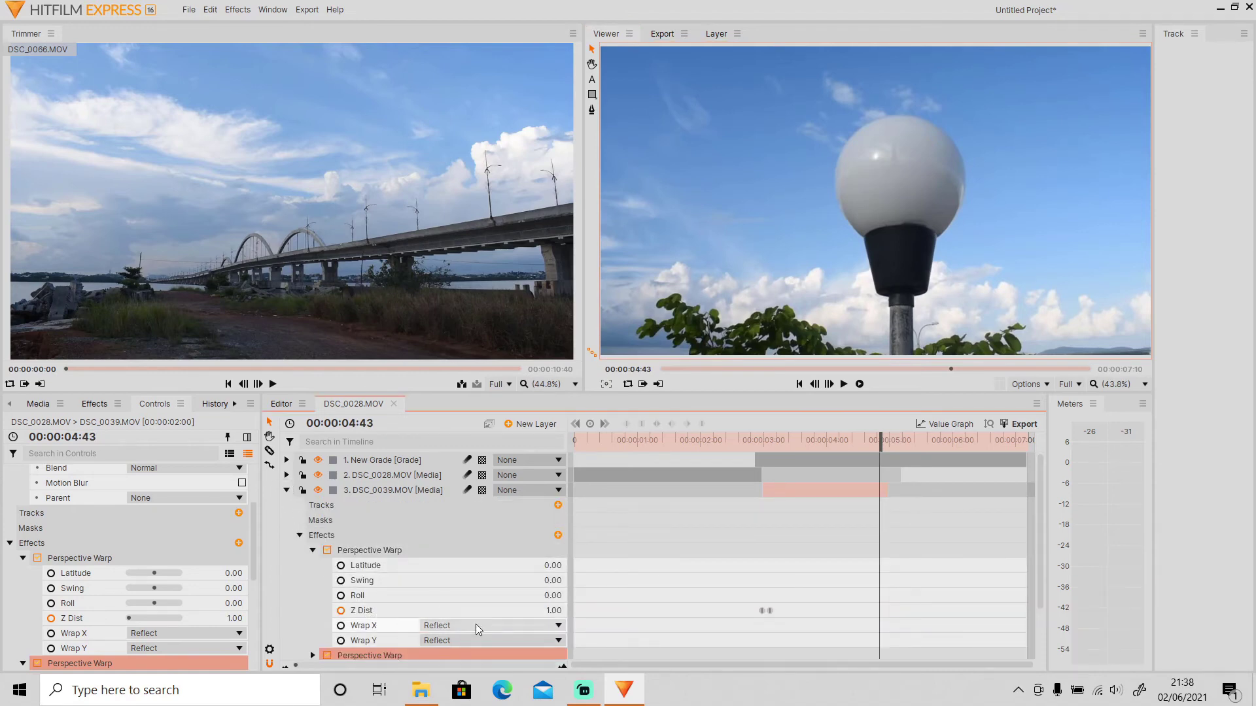
left_click(553, 611)
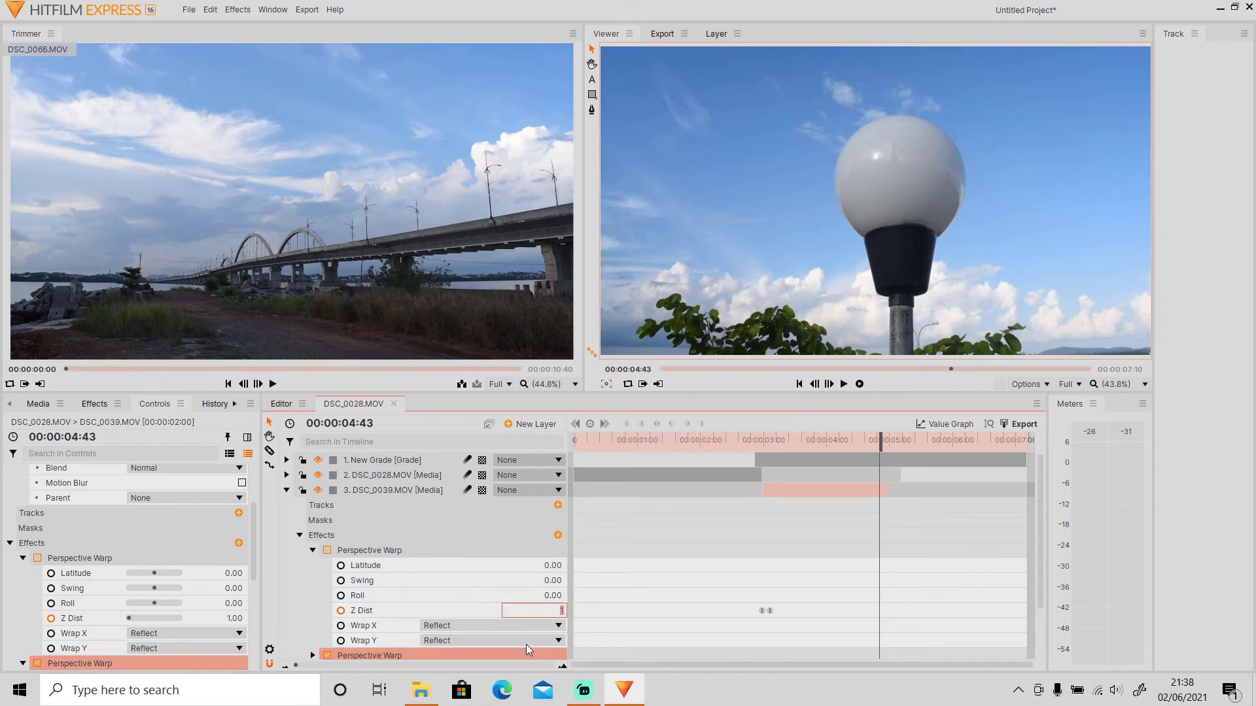
key("Return")
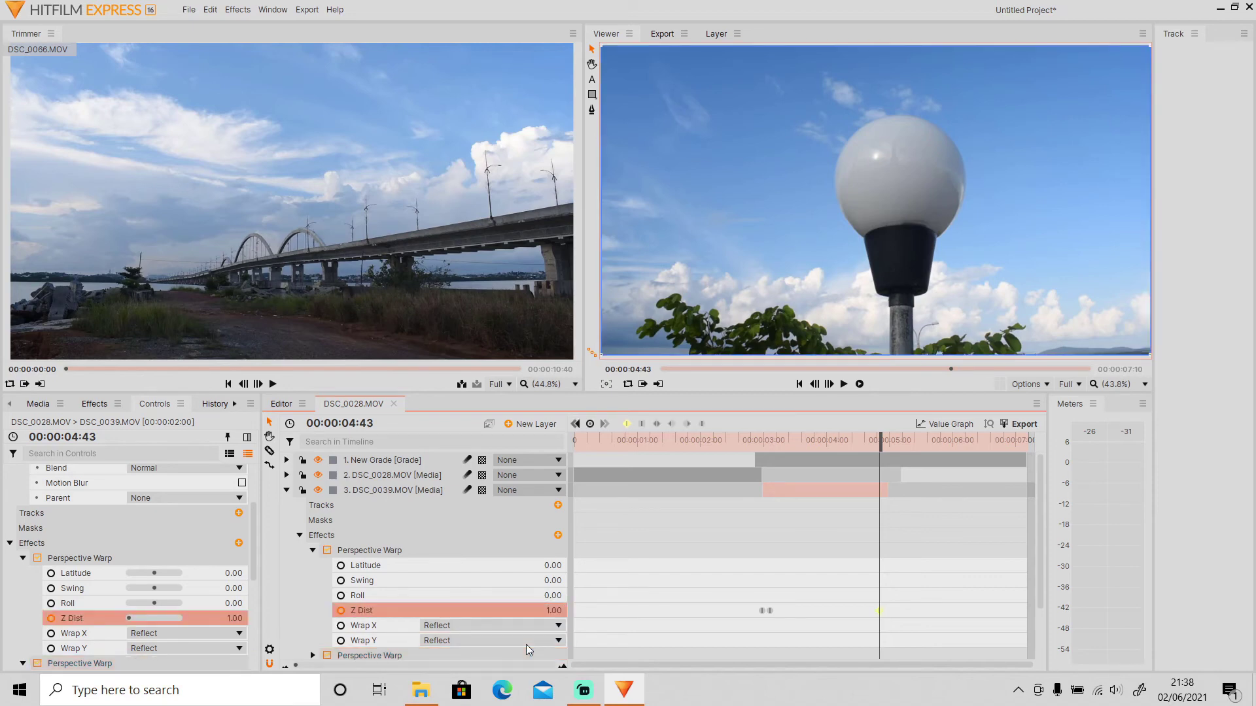
Set the same Perspective Warp's Z Dist to 2 at 00:00:05:00
left_click(828, 384)
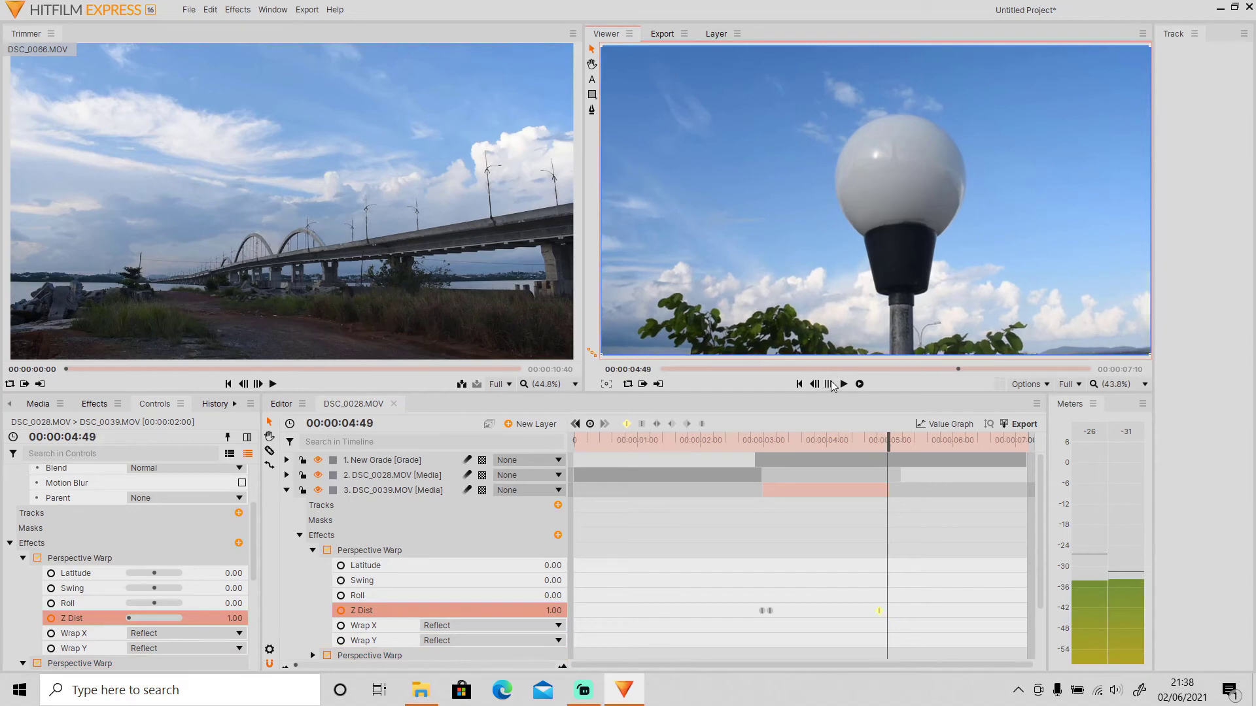
left_click(549, 610)
type("2")
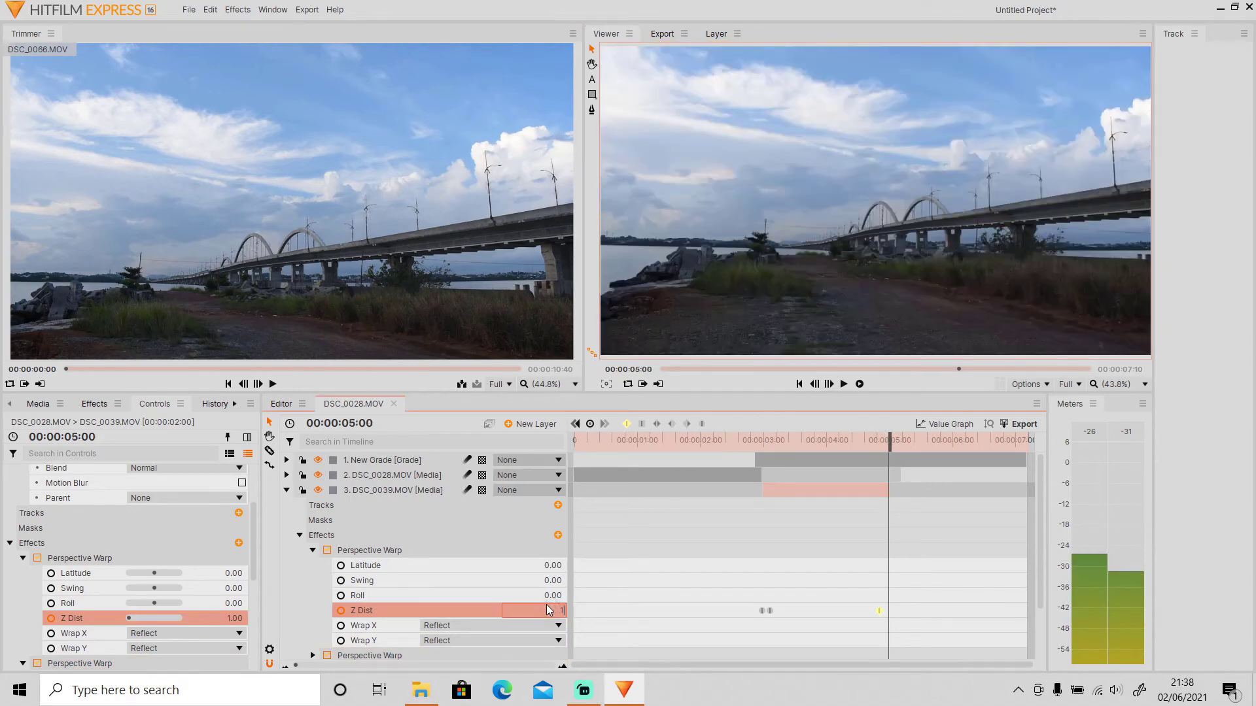
key("Return")
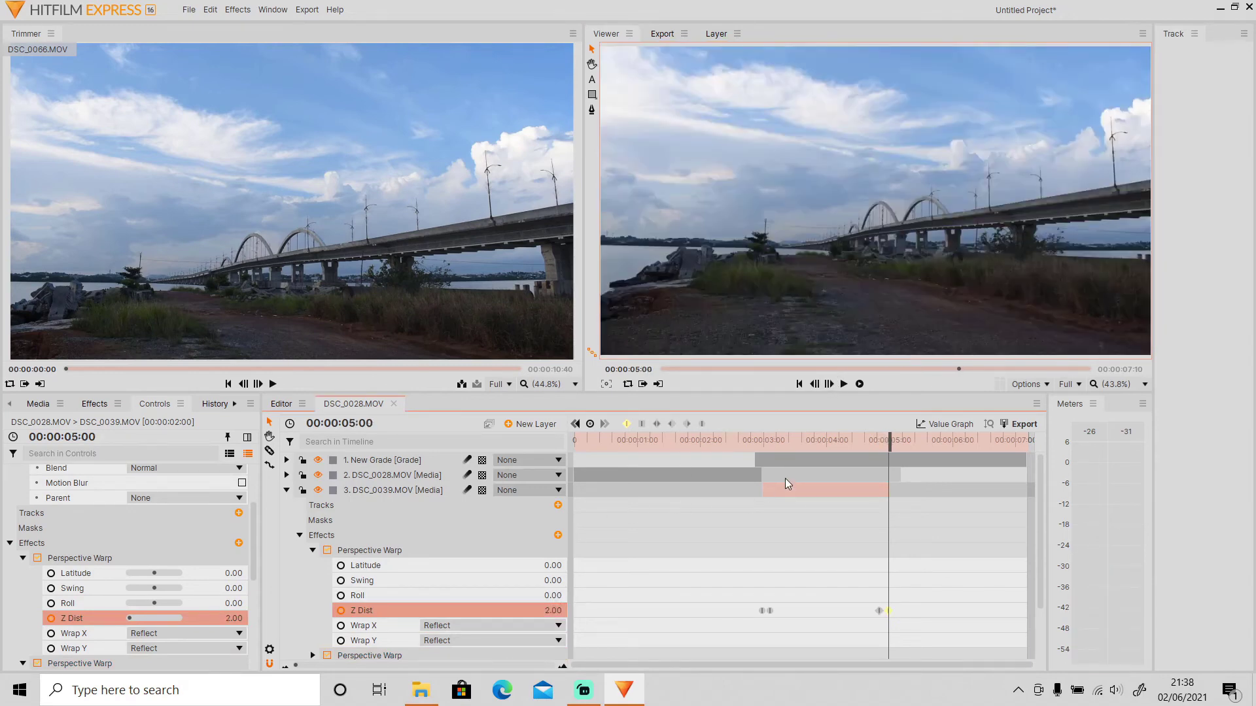
Keyframe the DSC_0066.MOV layer's Scale at 200% at 00:00:05:00
left_click_drag(888, 442, 887, 445)
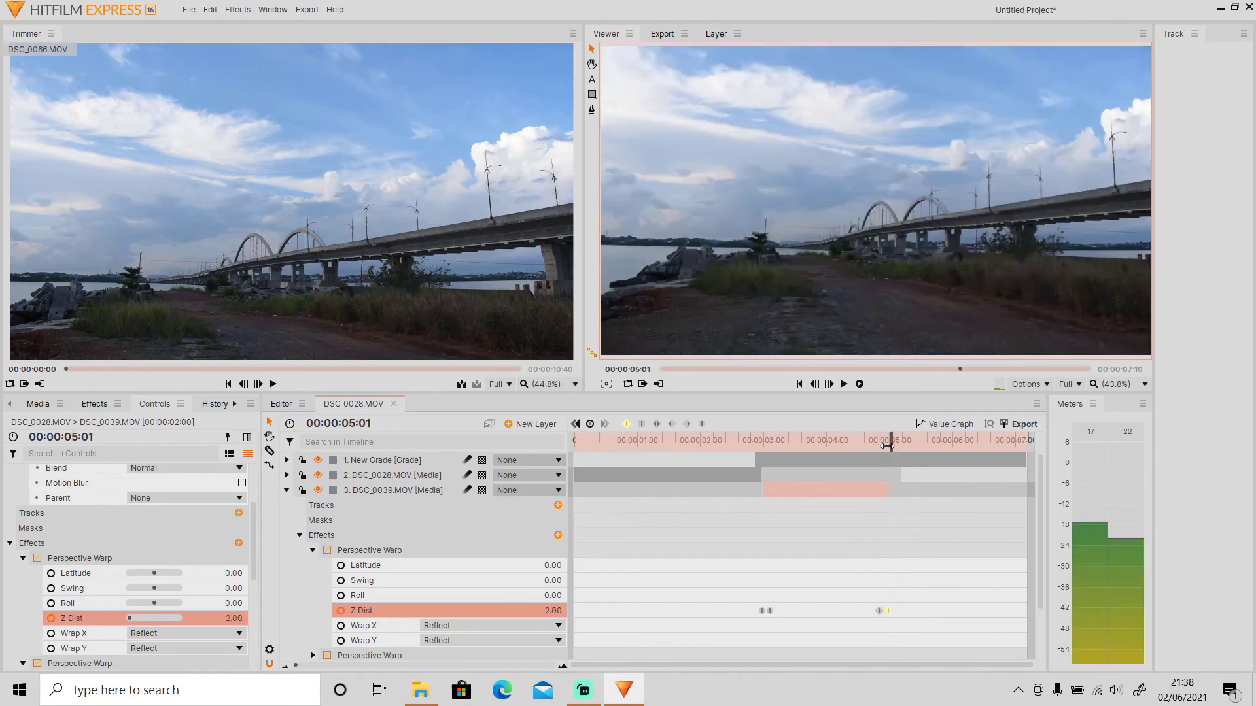
left_click(815, 386)
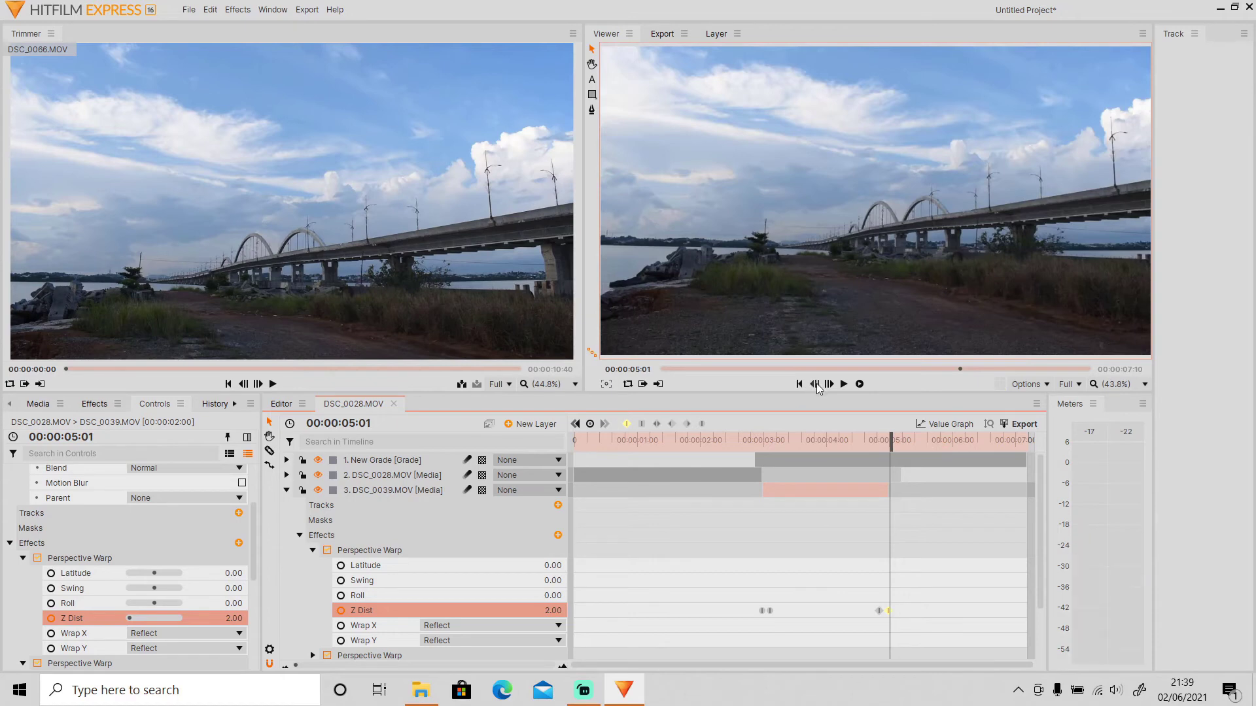
left_click(300, 535)
left_click(286, 490)
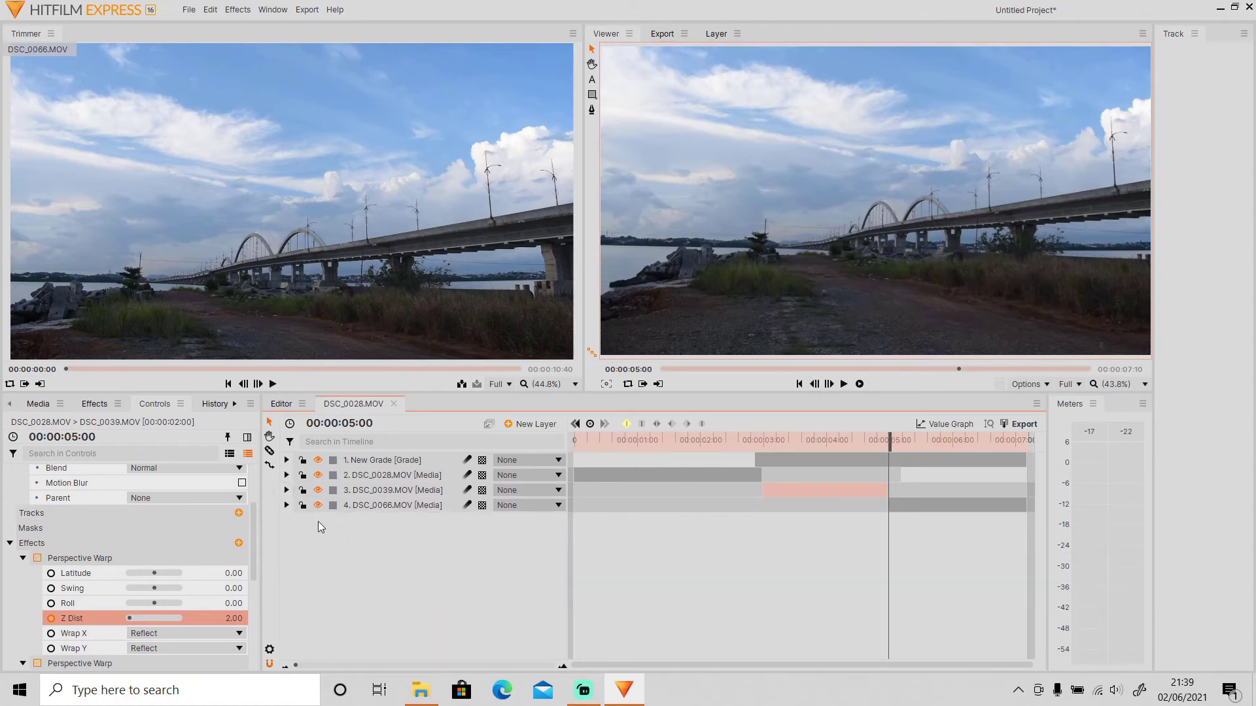
right_click(337, 508)
left_click(286, 505)
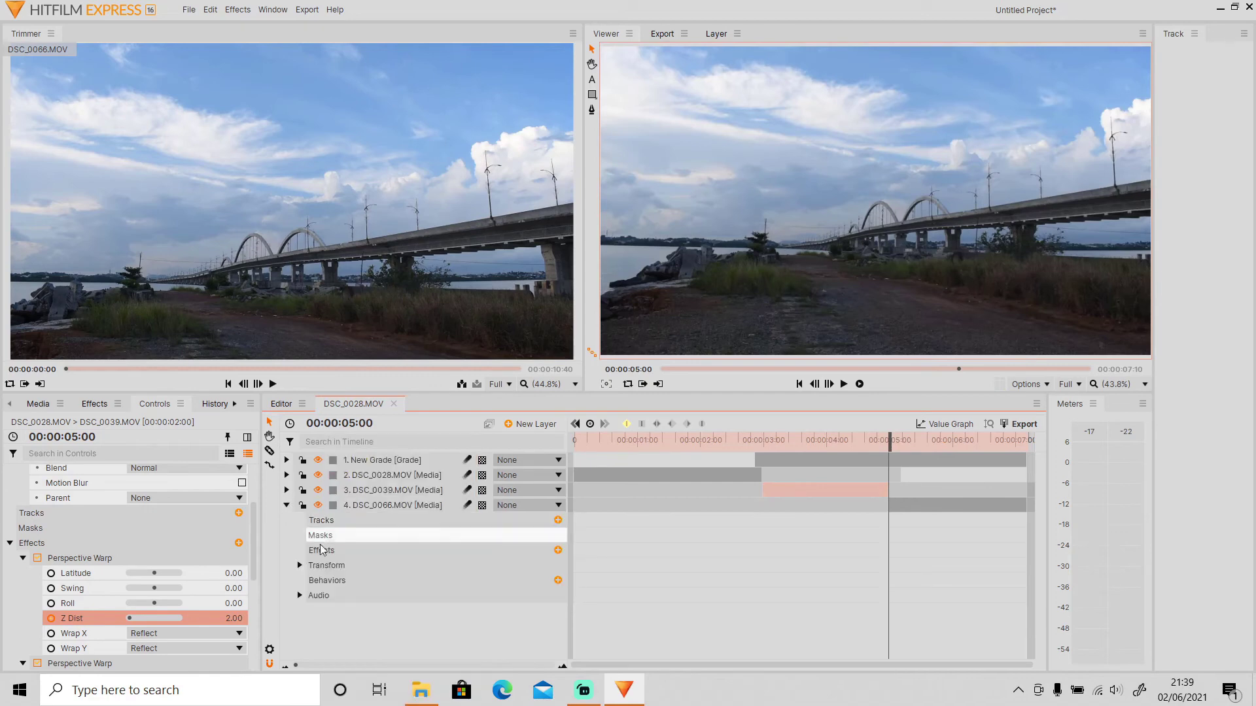
left_click(299, 566)
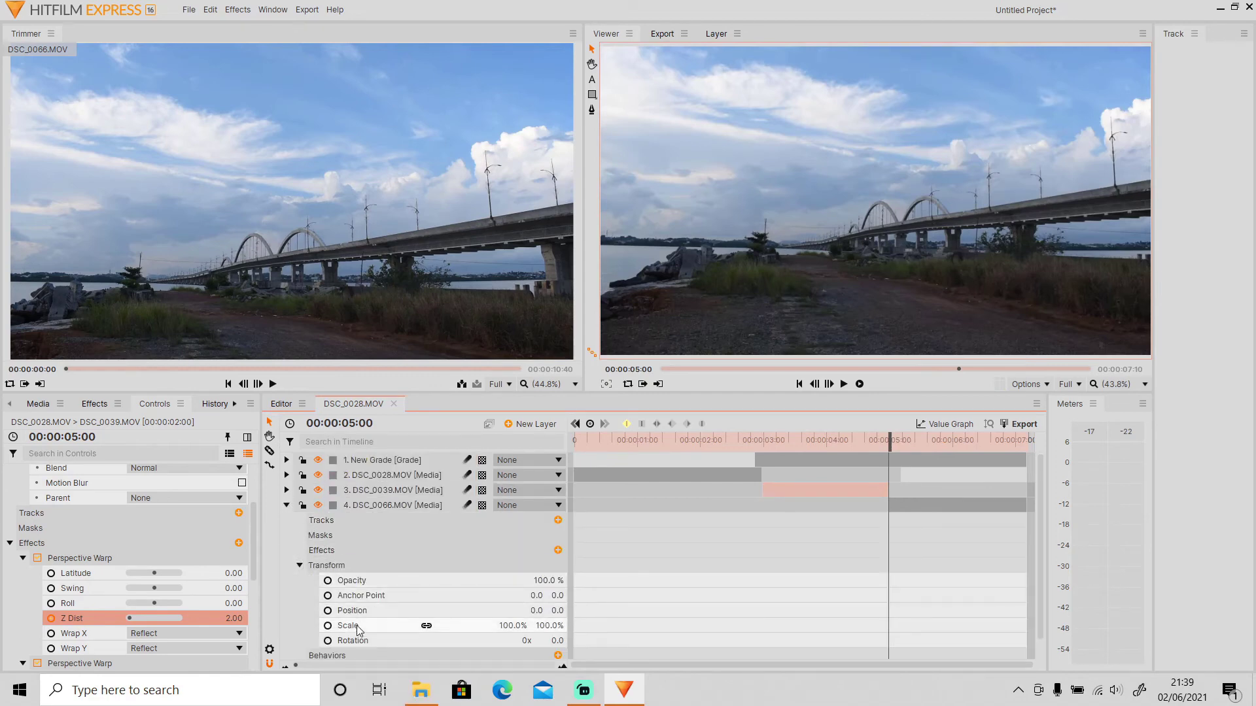
left_click(481, 625)
left_click(512, 625)
type("200")
key("Return")
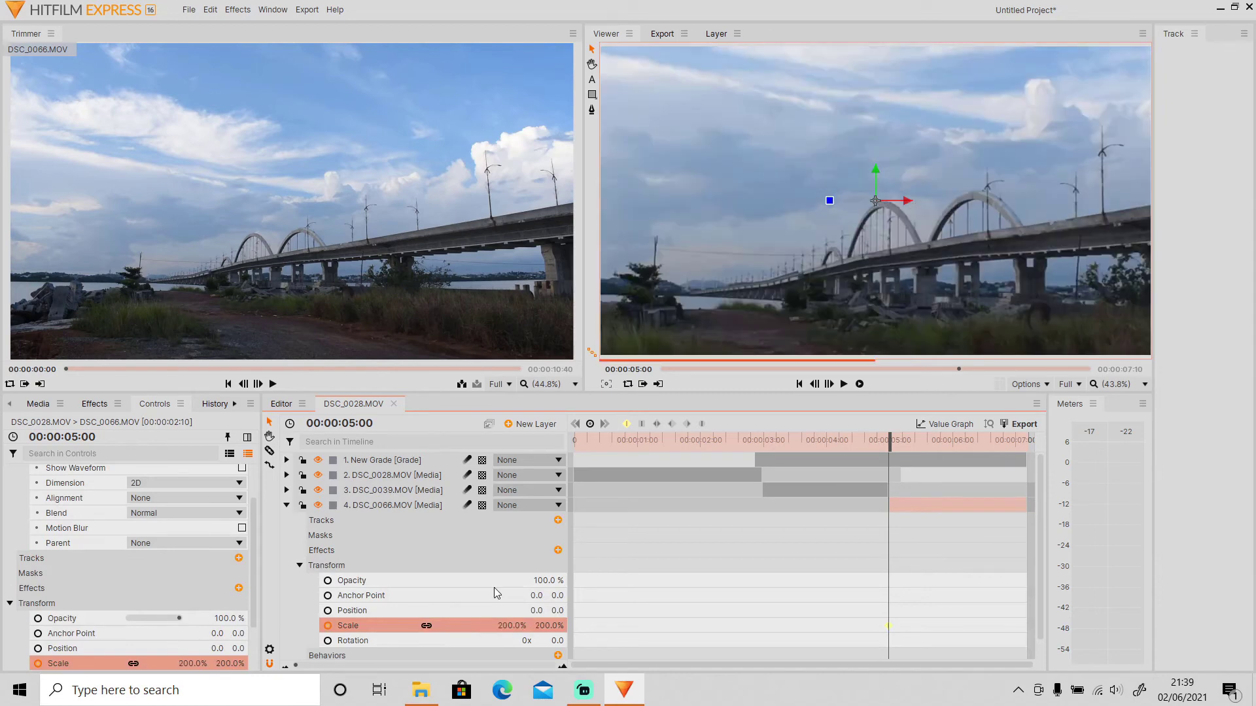
Set the DSC_0066.MOV layer's Scale to 100% at 00:00:05:07 and collapse the layer
left_click(843, 384)
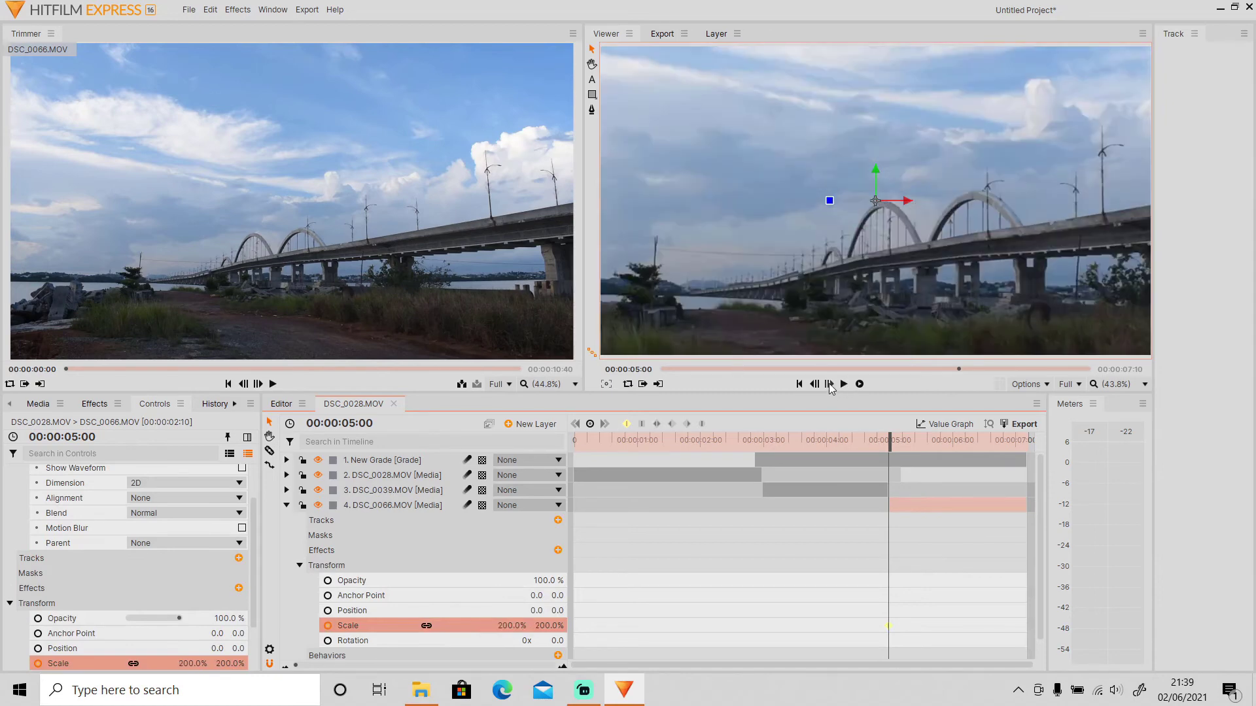
left_click(830, 383)
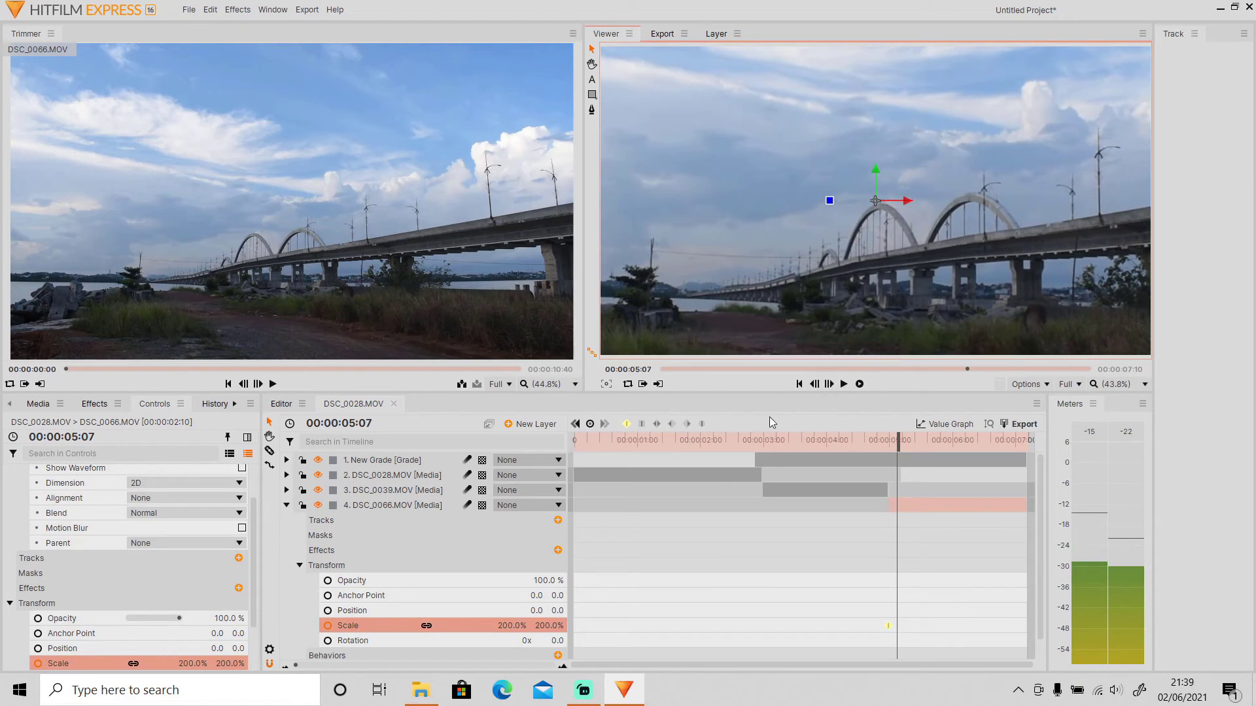
left_click(511, 625)
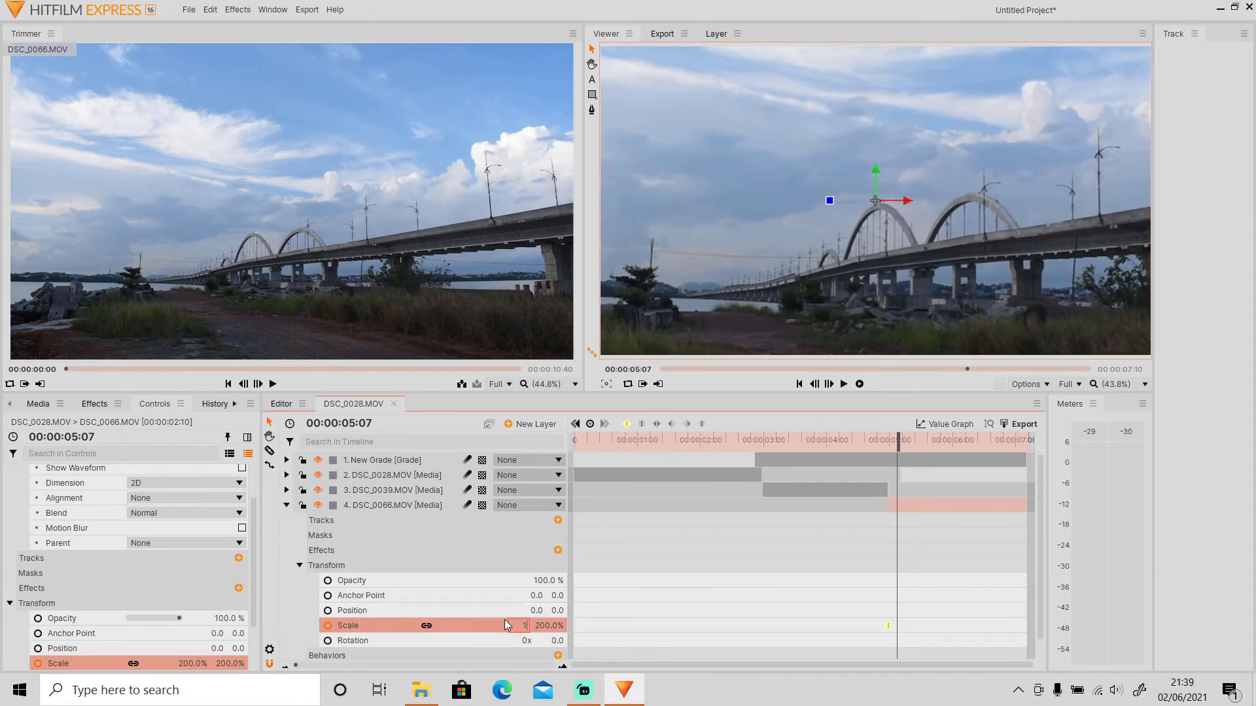
type("100")
key("Return")
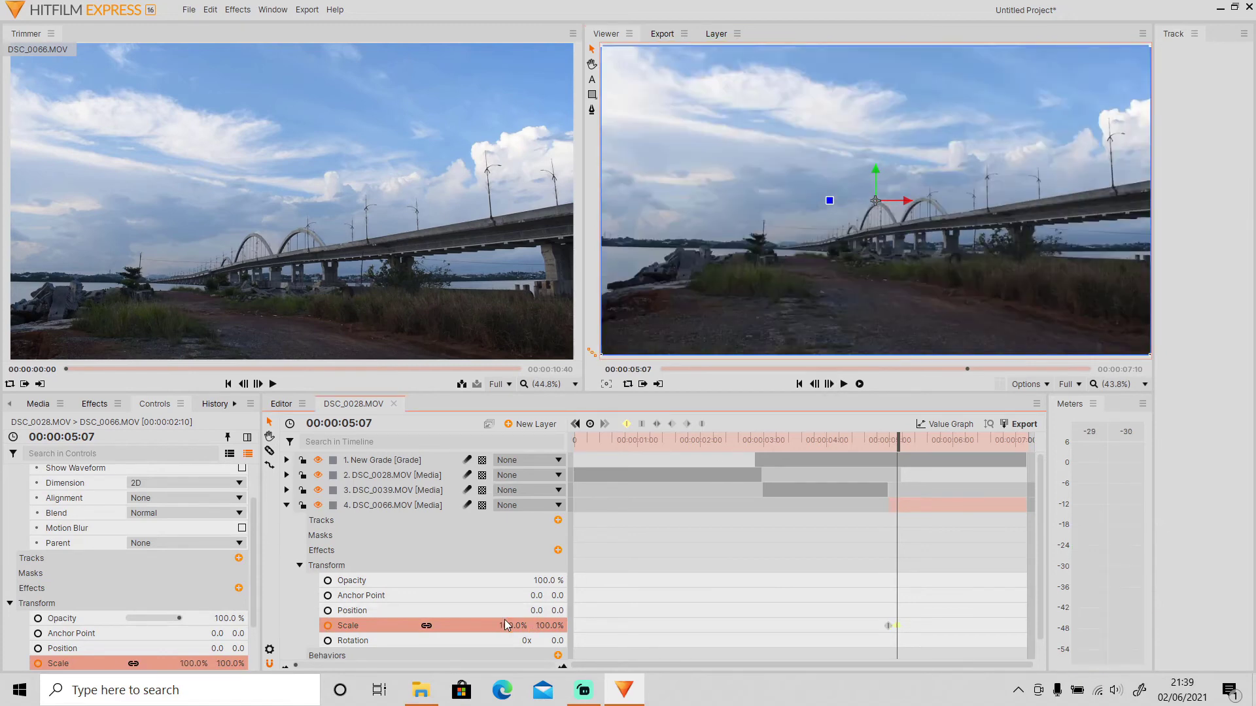
left_click(300, 566)
left_click(285, 506)
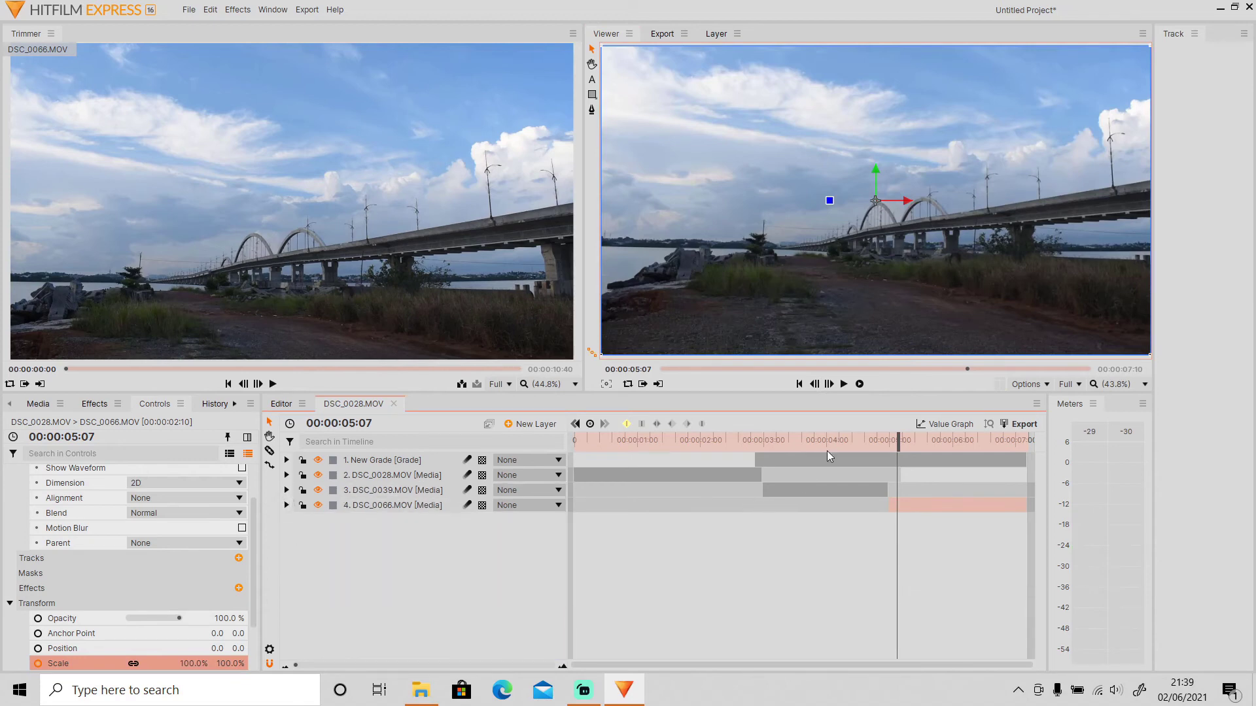
Play back the transition from DSC_0039.MOV to DSC_0066.MOV twice to check the zoom
left_click(793, 450)
key("space")
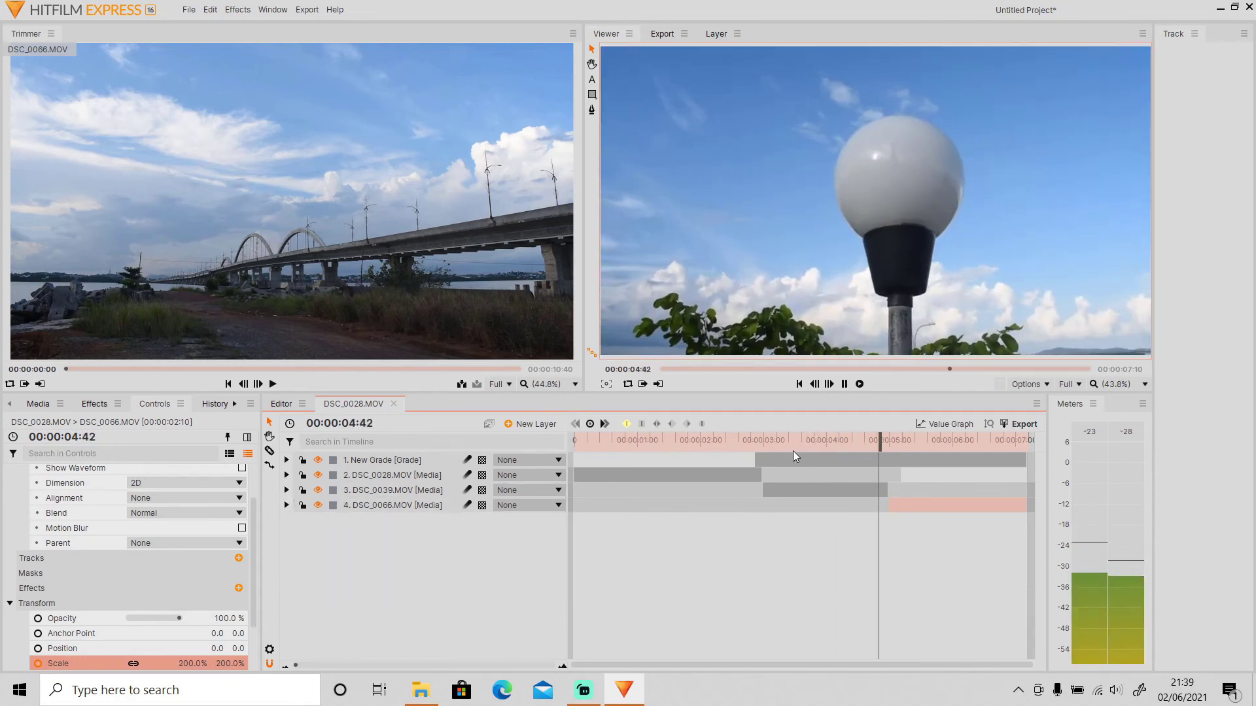
key("space")
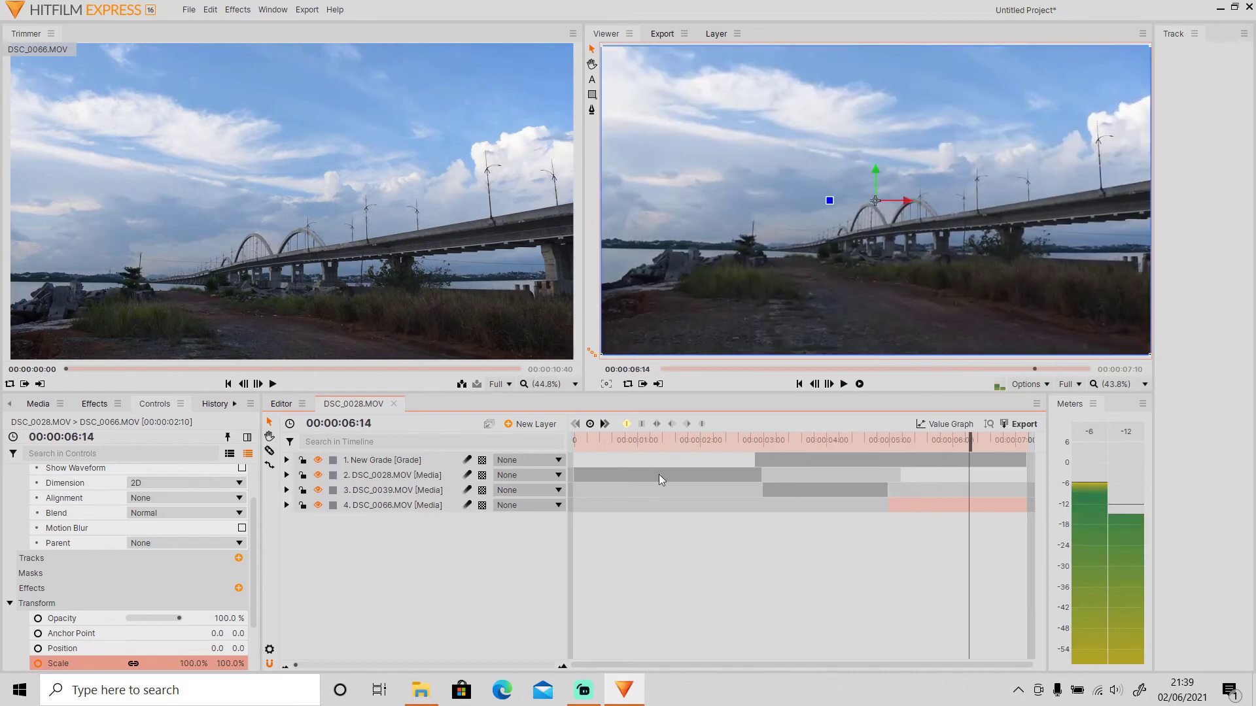
left_click(830, 437)
key("space")
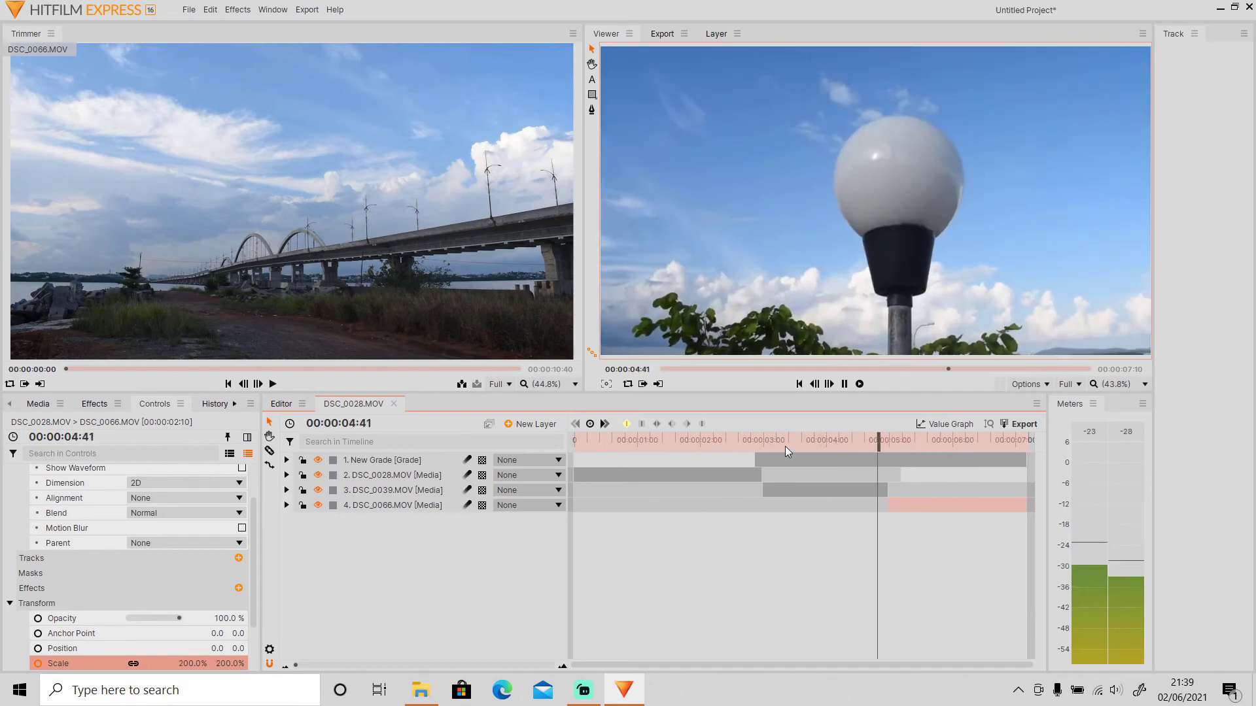
key("space")
Add a Zoom Blur Strength keyframe of 0 at 00:00:04:43 on the New Grade layer
left_click_drag(896, 438, 878, 443)
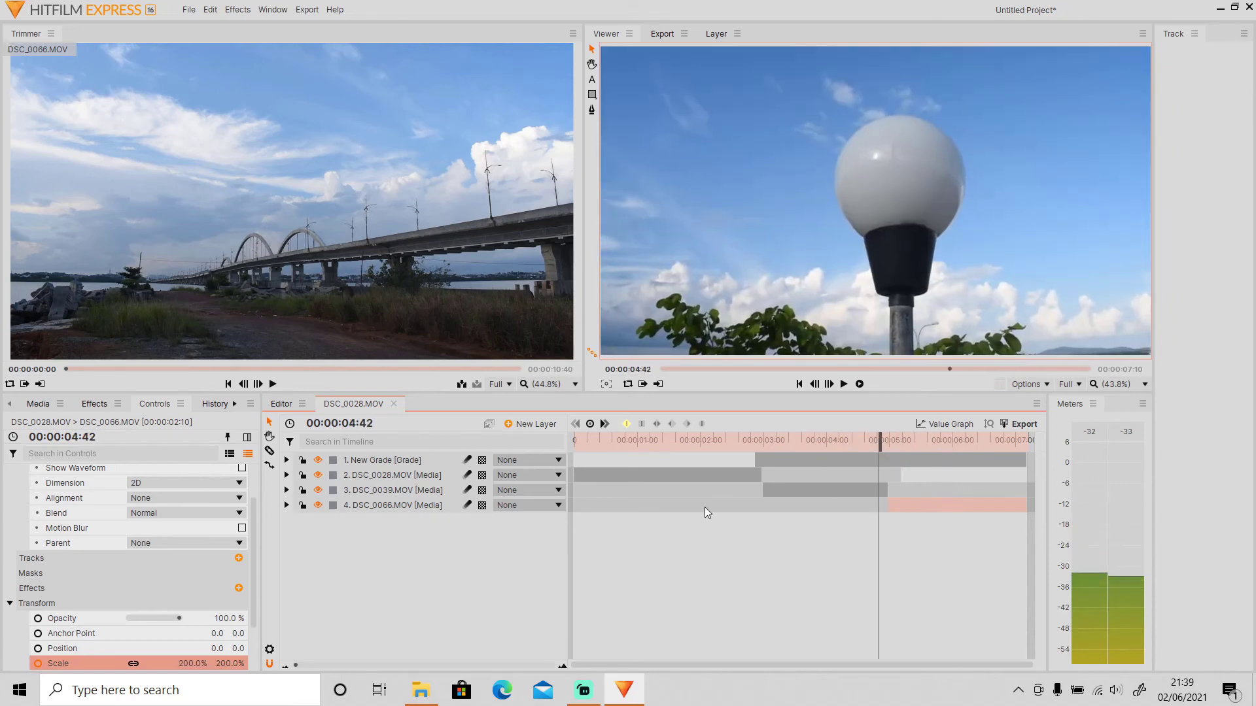
left_click(815, 384)
double_click(829, 384)
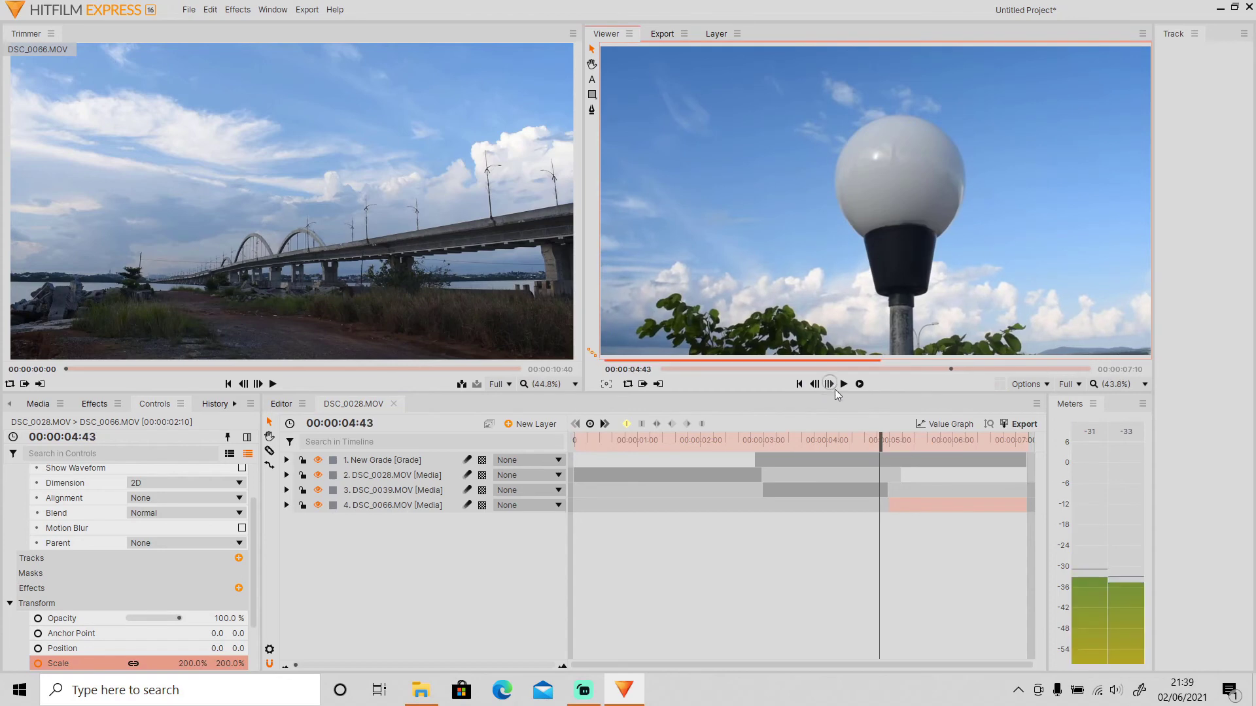
left_click(842, 460)
left_click(286, 460)
left_click(300, 520)
left_click(534, 580)
type("0")
key("Return")
Set the Zoom Blur Strength to 30 at the clip change at 00:00:05:00
double_click(829, 384)
double_click(829, 384)
triple_click(829, 384)
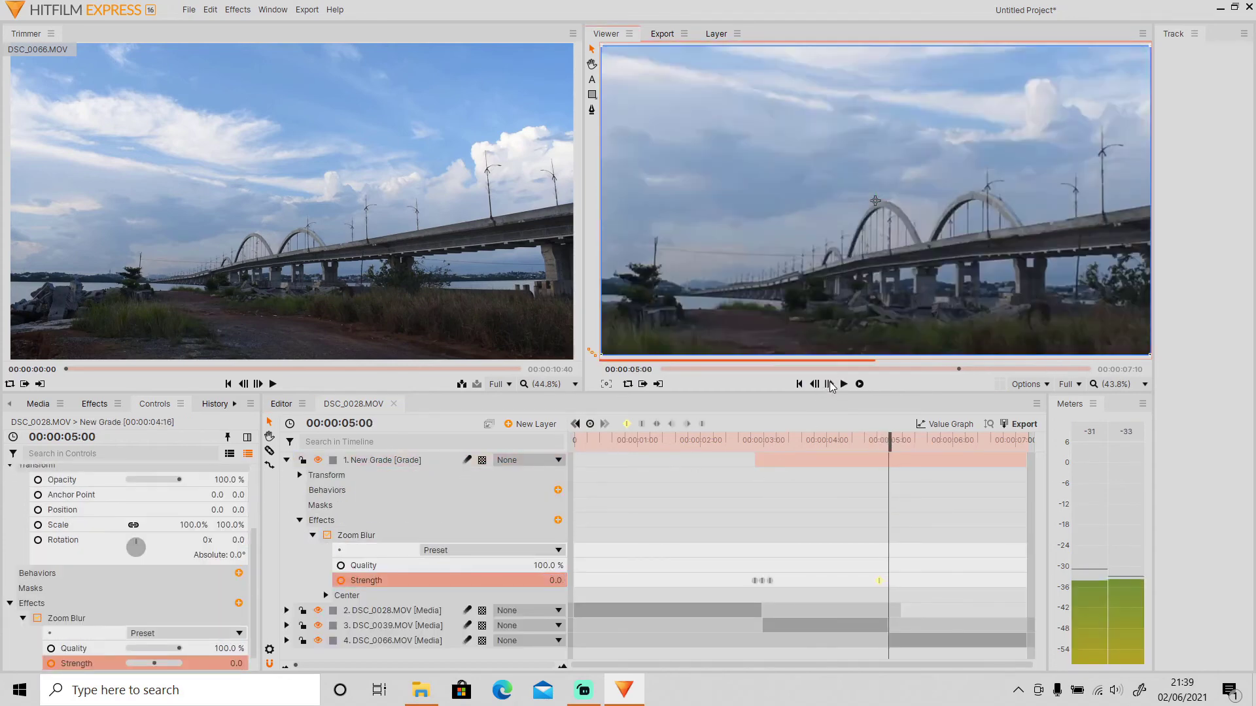
left_click(533, 580)
type("30")
key("Return")
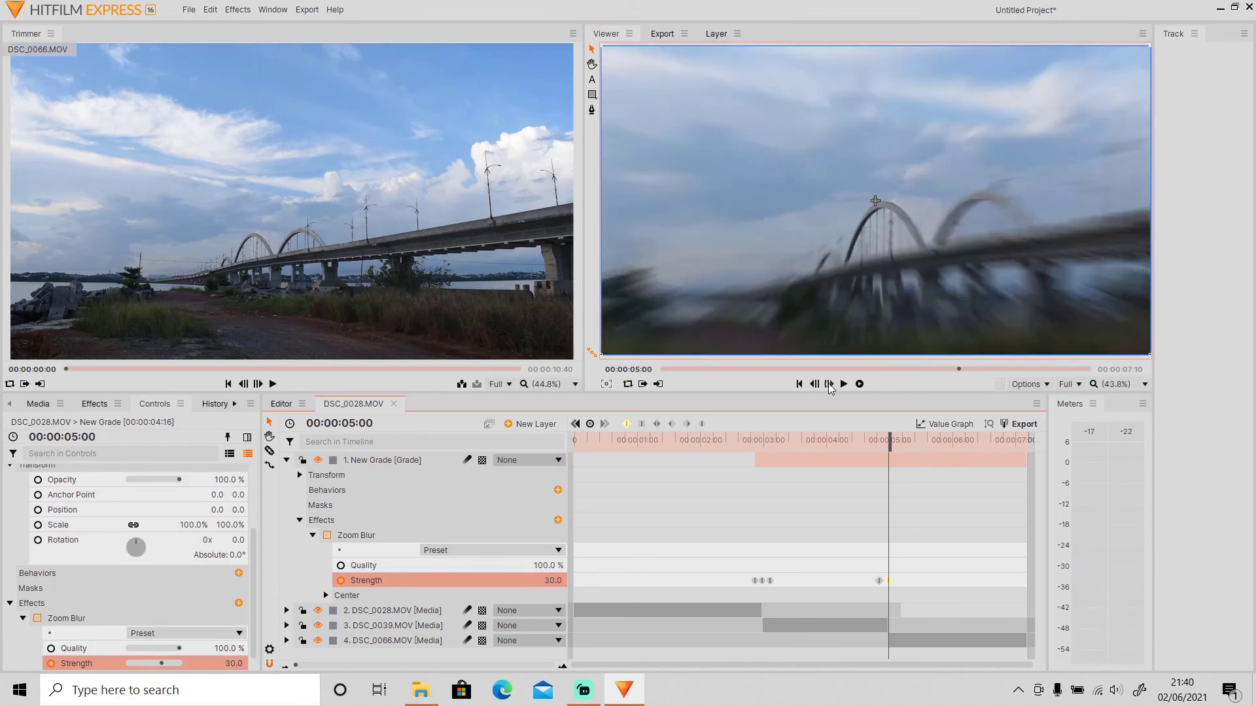
Return the Zoom Blur Strength to 0 at 00:00:05:07
double_click(828, 384)
double_click(829, 384)
triple_click(829, 384)
left_click(542, 580)
type("0")
key("Return")
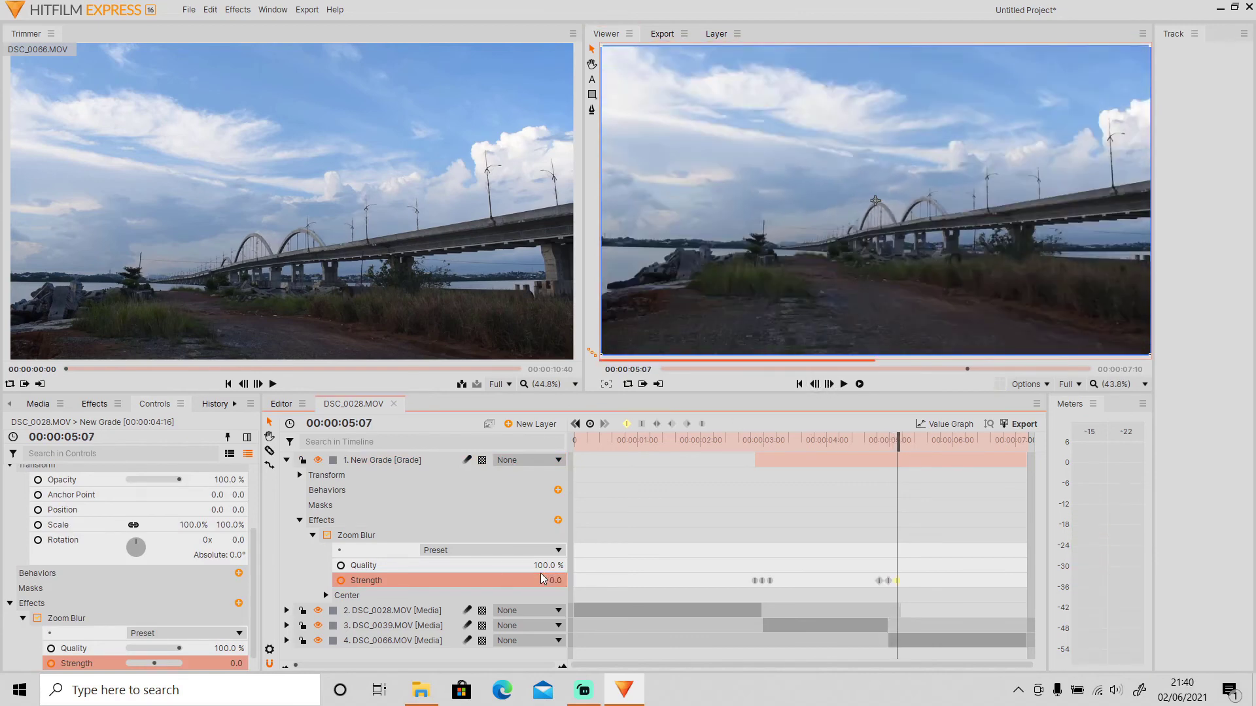
Smooth the Zoom Blur Strength keyframes in the value graph and pull their curve handles inward to form two sharp peaks
left_click(381, 588)
left_click(949, 424)
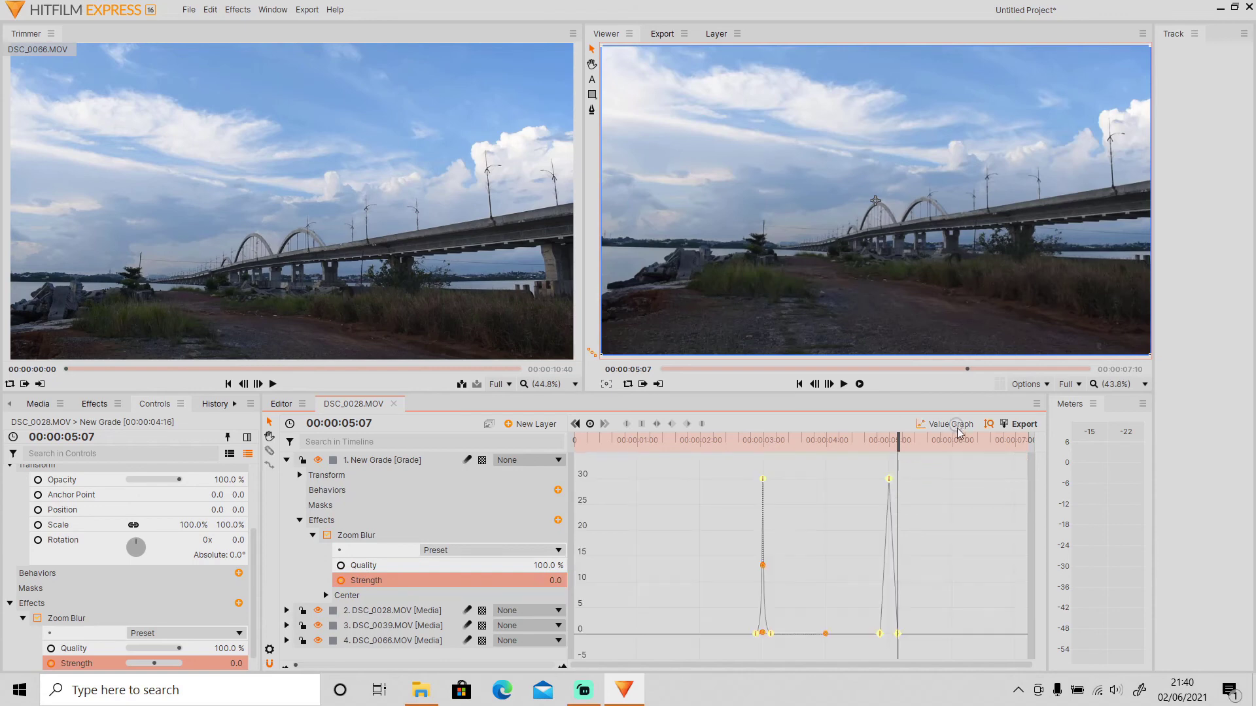
left_click(386, 580)
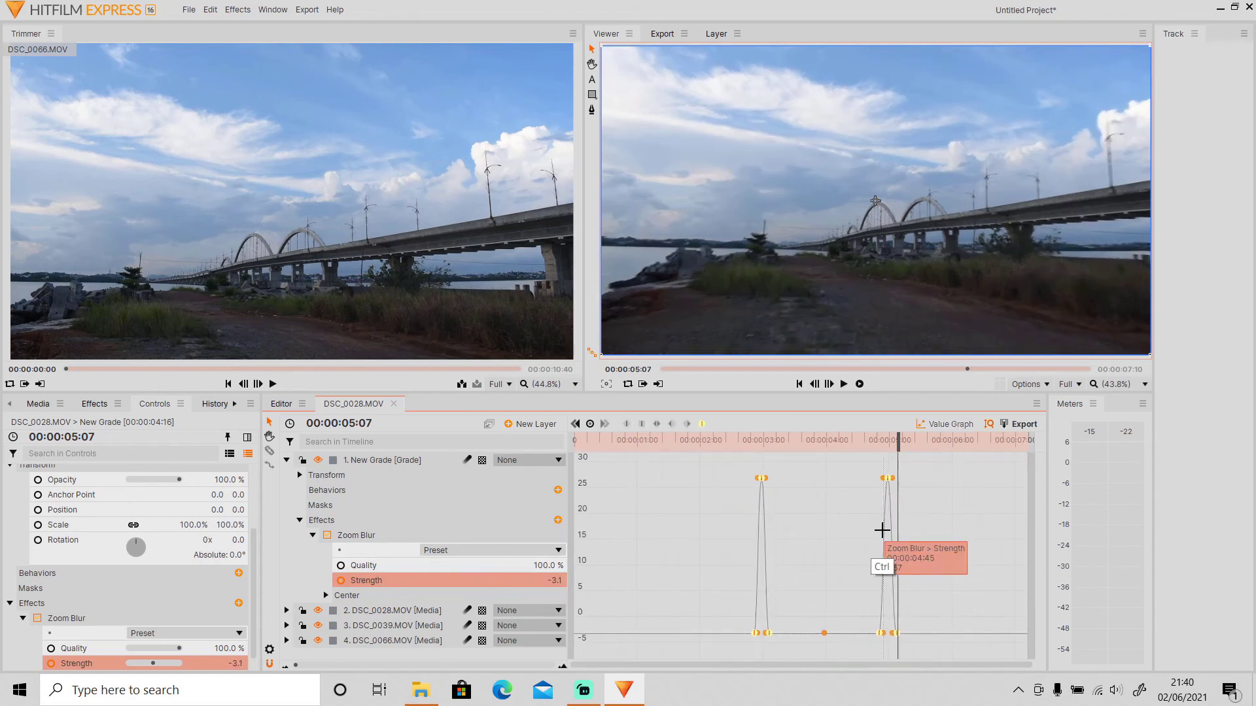
left_click(561, 663)
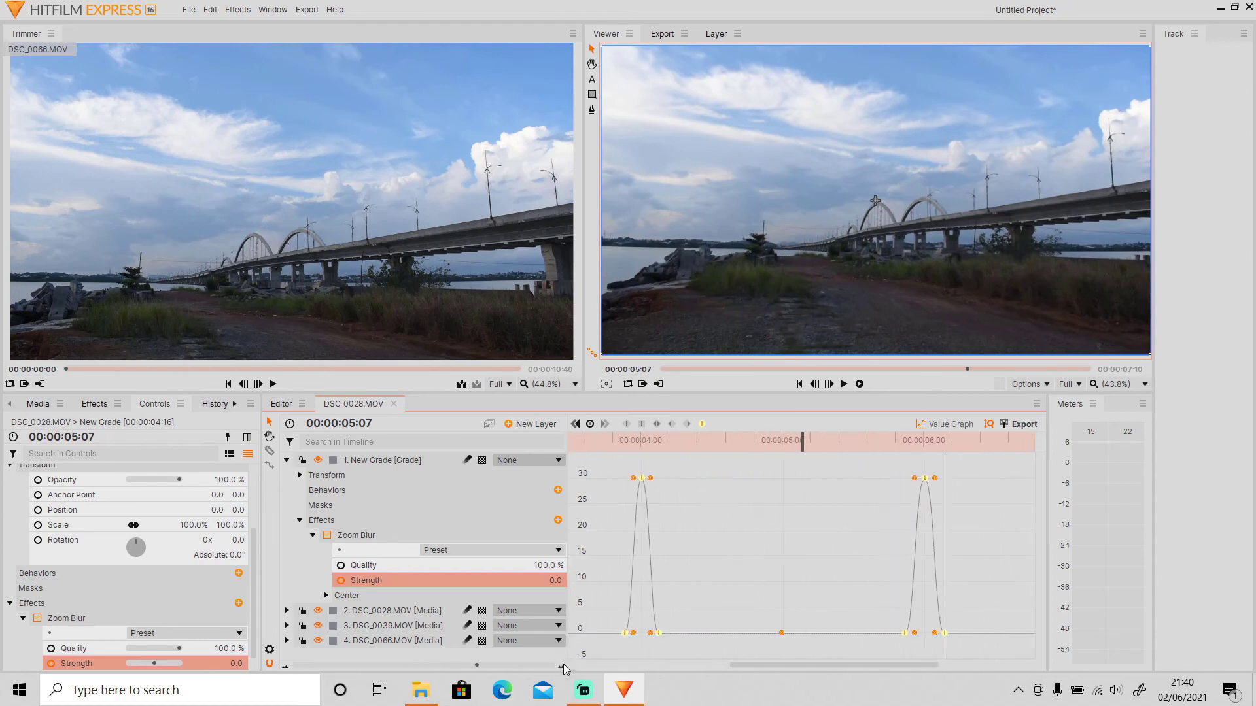
left_click_drag(934, 479, 925, 564)
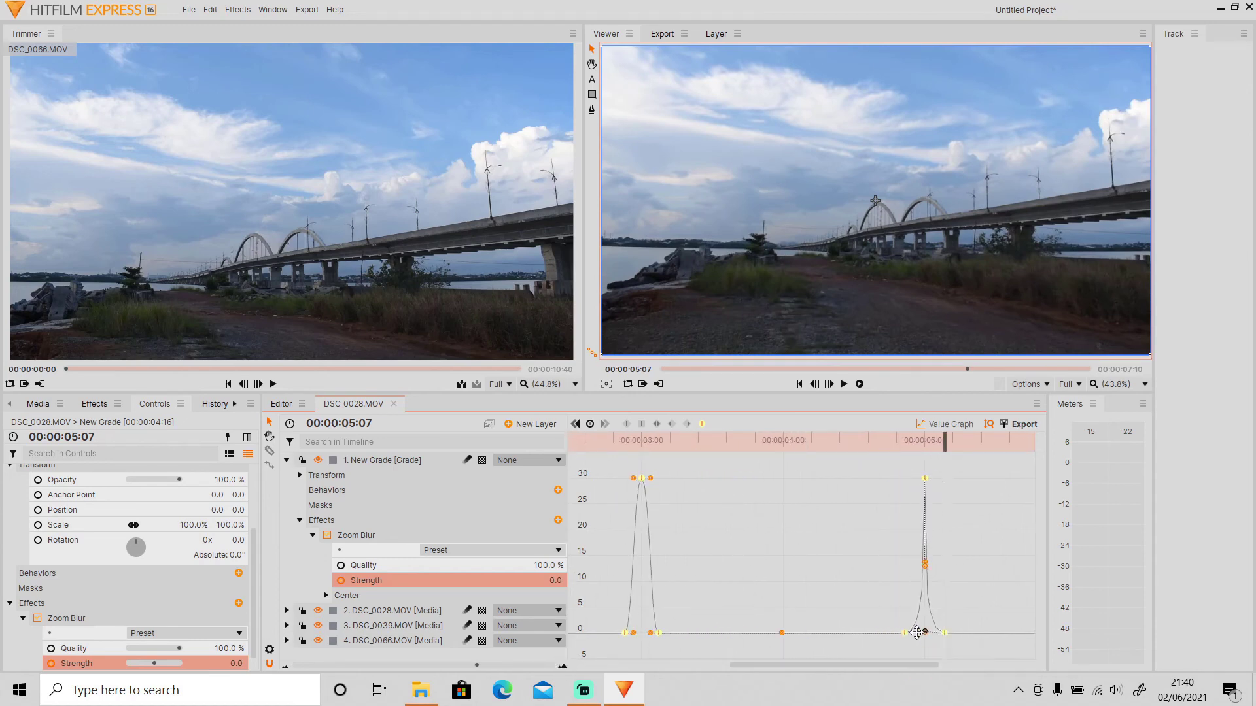
left_click_drag(633, 478, 642, 564)
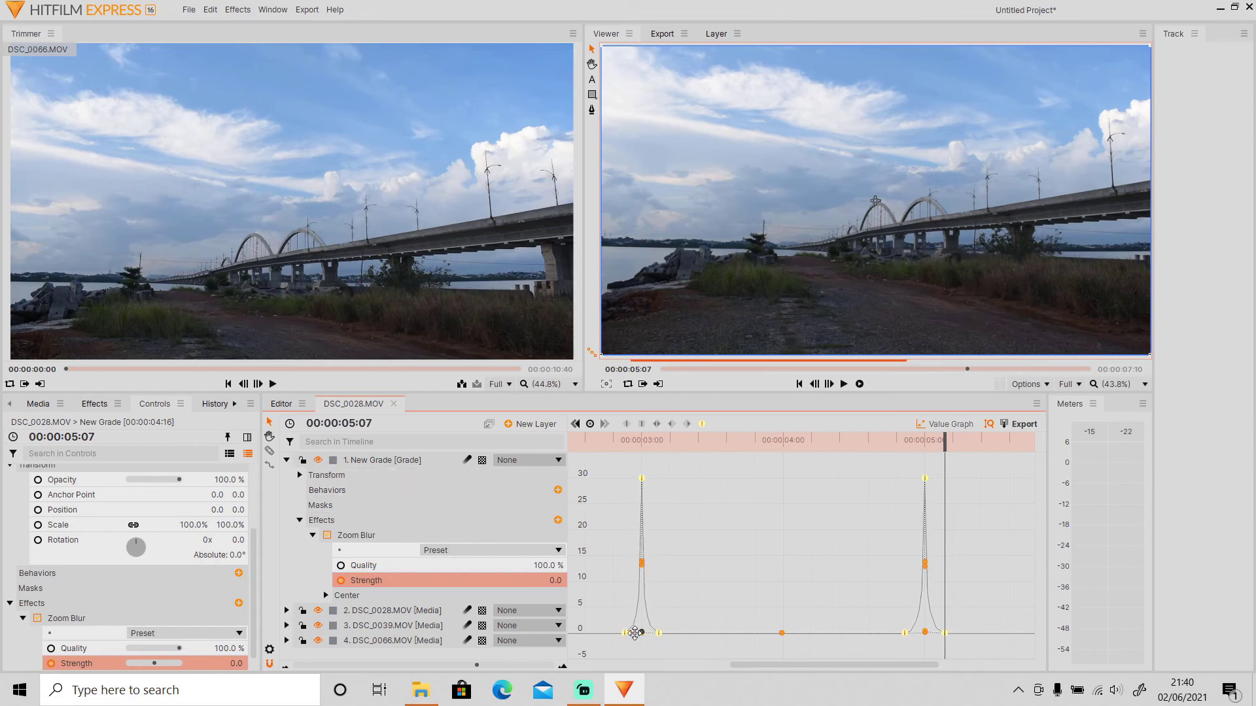
Show the Scale curve of the DSC_0028.MOV layer in the value graph to check its shape
left_click(300, 520)
left_click(286, 460)
left_click(287, 475)
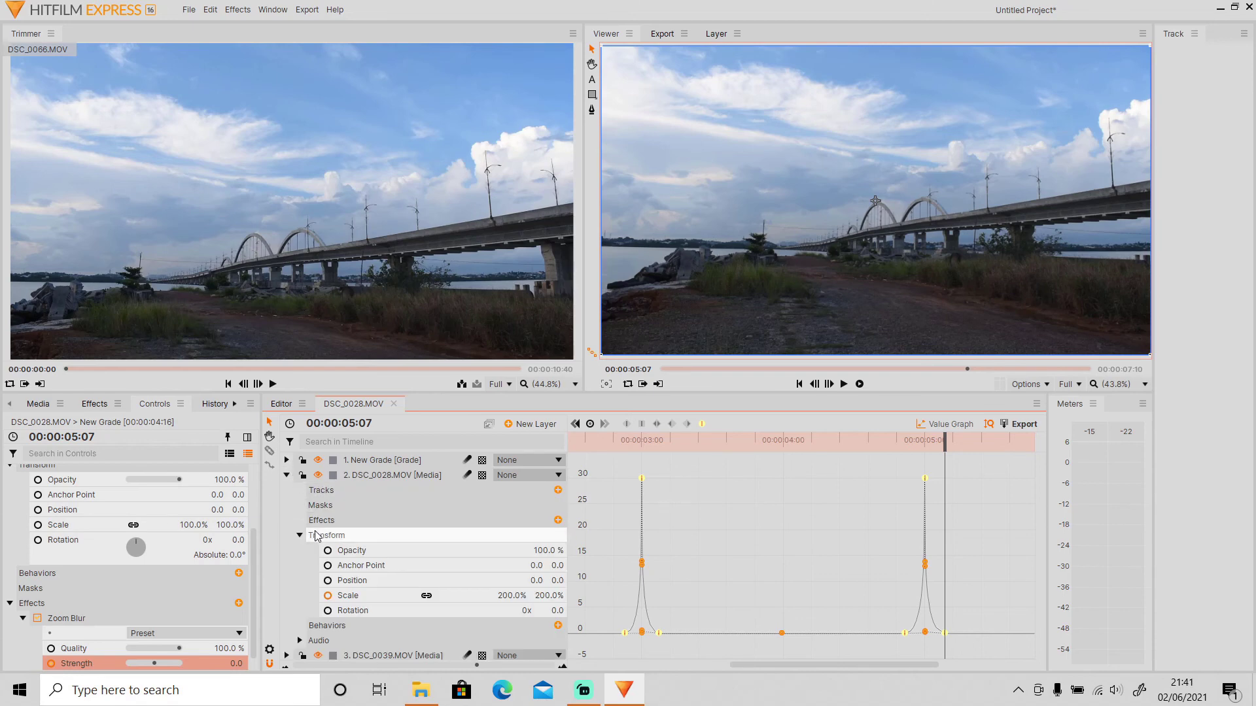
left_click(375, 594)
Reshape the Perspective Warp Z Dist curve of DSC_0039.MOV with its handles pulled toward 00:00:03:00 and 00:00:05:00 for steep, smooth ends
left_click(286, 475)
left_click(286, 490)
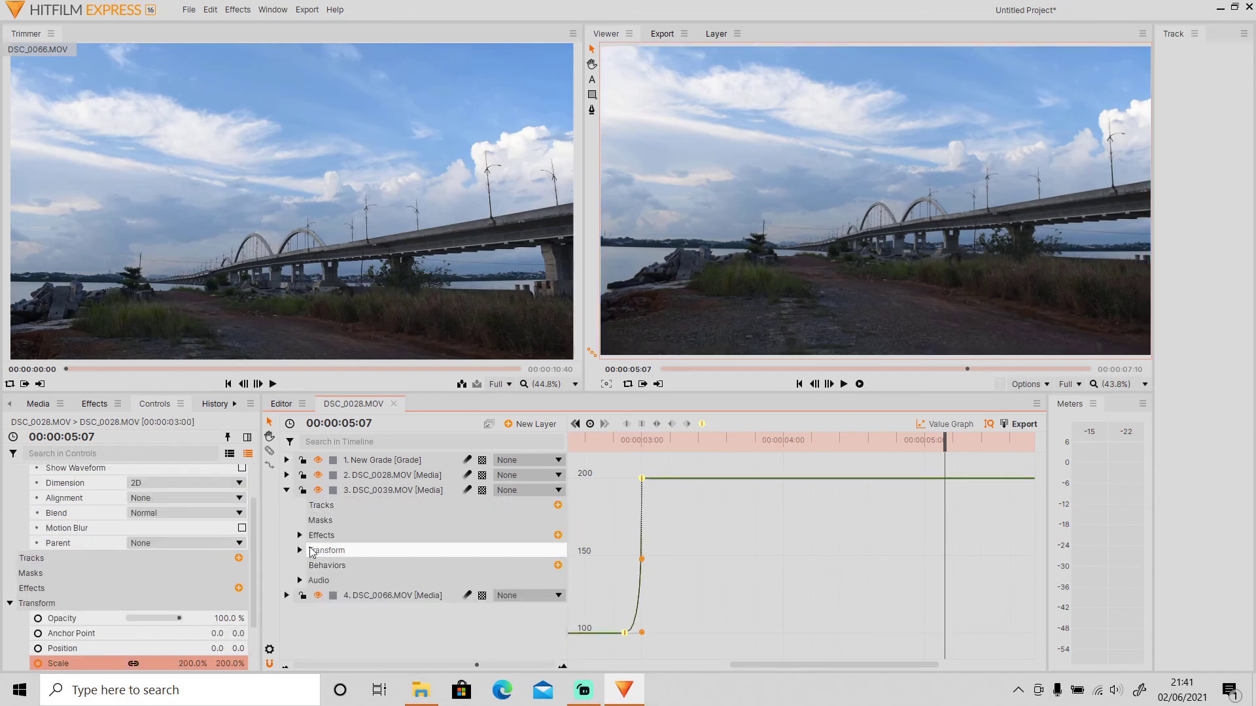
left_click(299, 535)
left_click(361, 610)
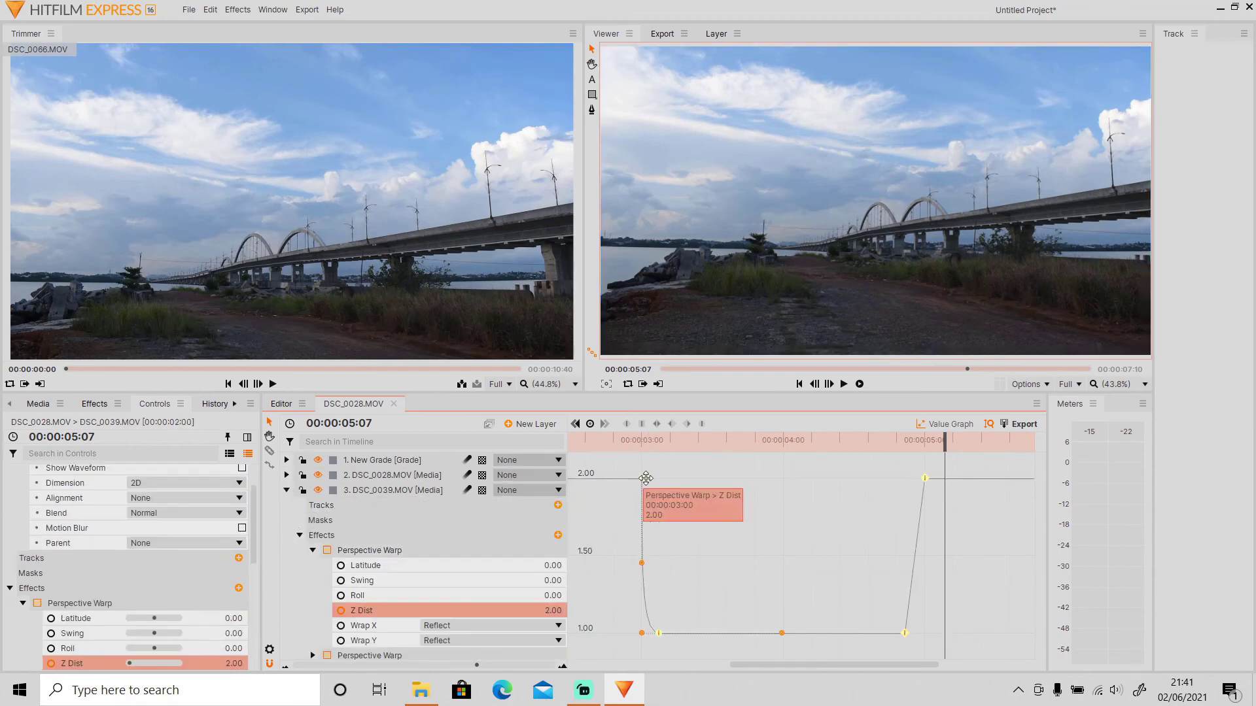
left_click(918, 503)
left_click_drag(909, 481, 941, 631)
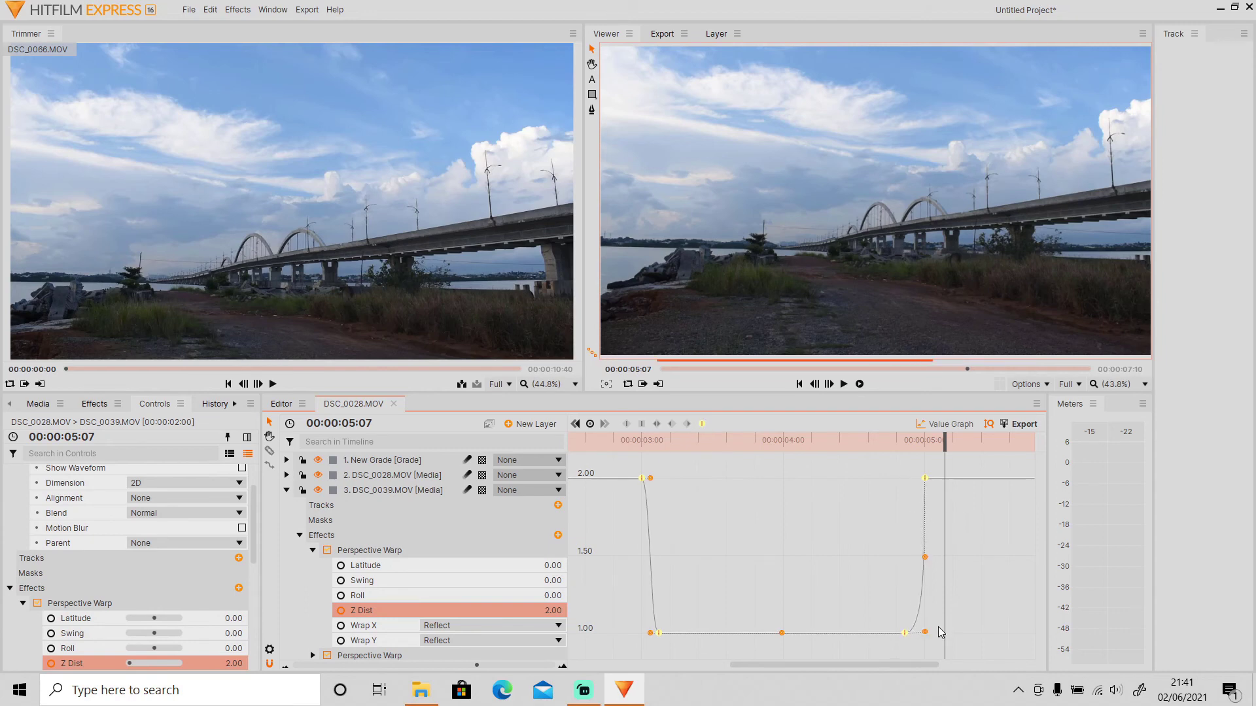
left_click_drag(652, 482, 642, 555)
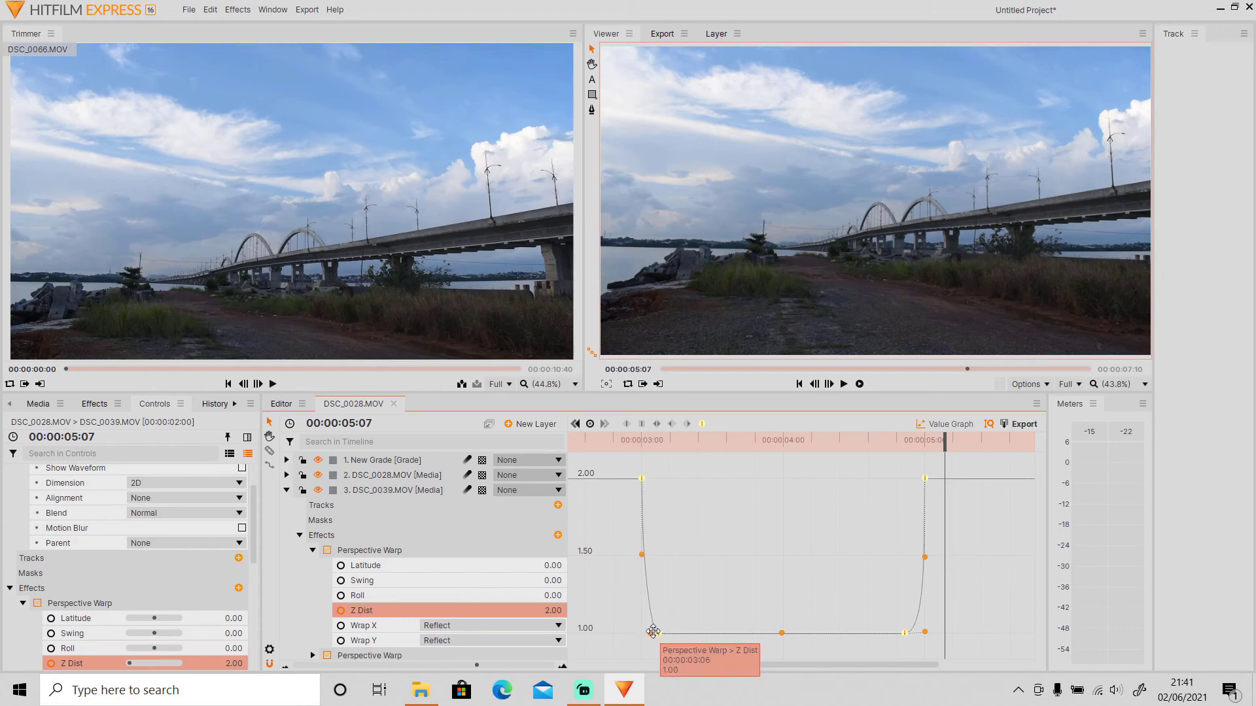
left_click_drag(650, 633, 628, 631)
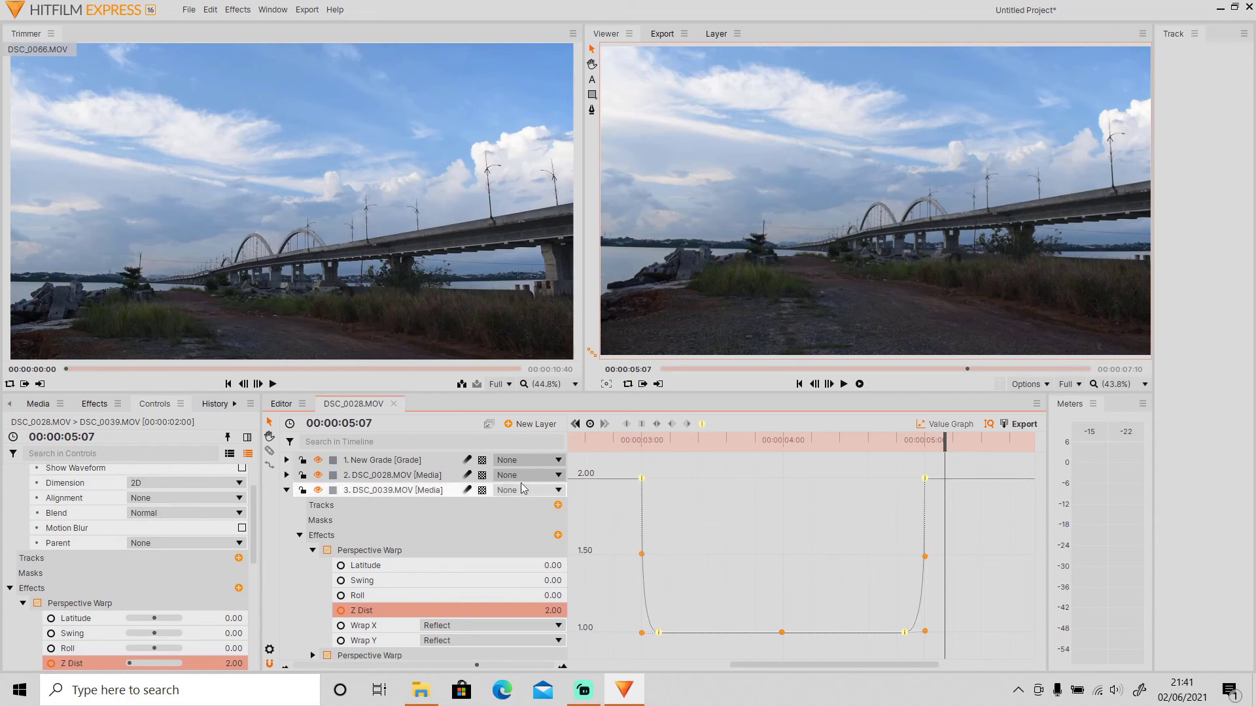
Pull the Scale curve handles of DSC_0066.MOV toward 00:00:05:00 so the curve drops steeply and eases out
left_click(300, 537)
left_click(286, 490)
left_click(286, 505)
left_click(300, 565)
left_click(354, 624)
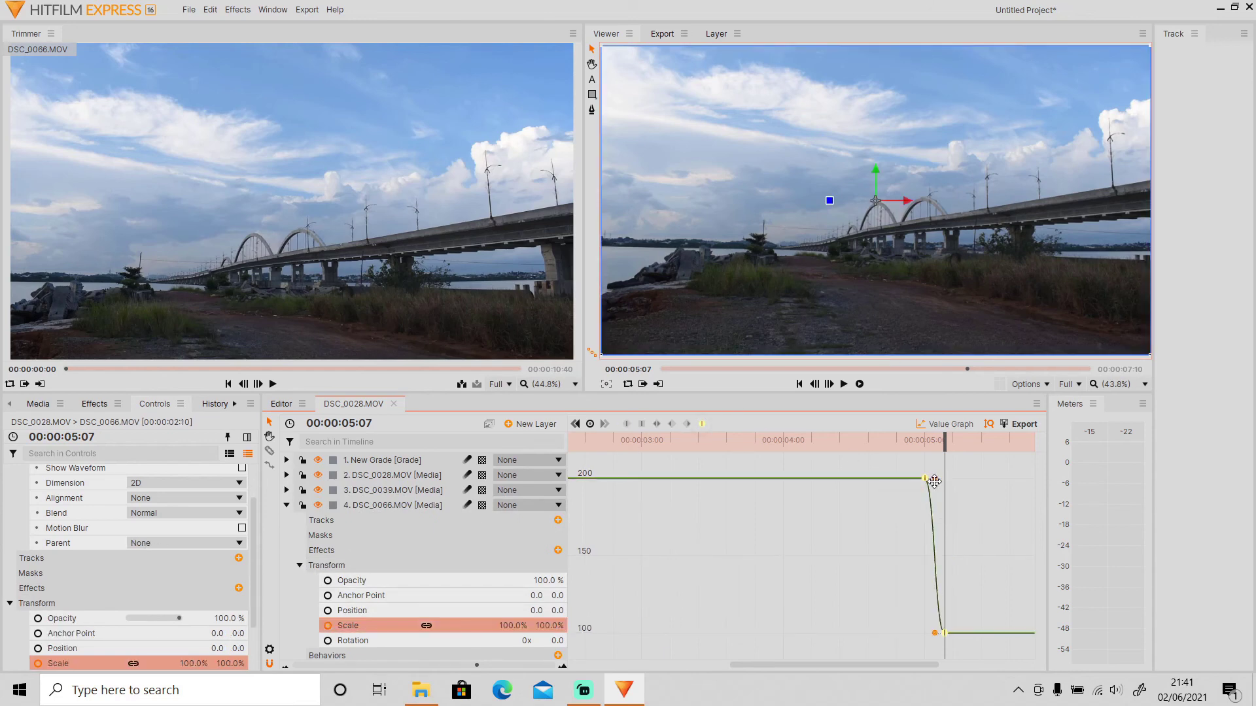
left_click(287, 507)
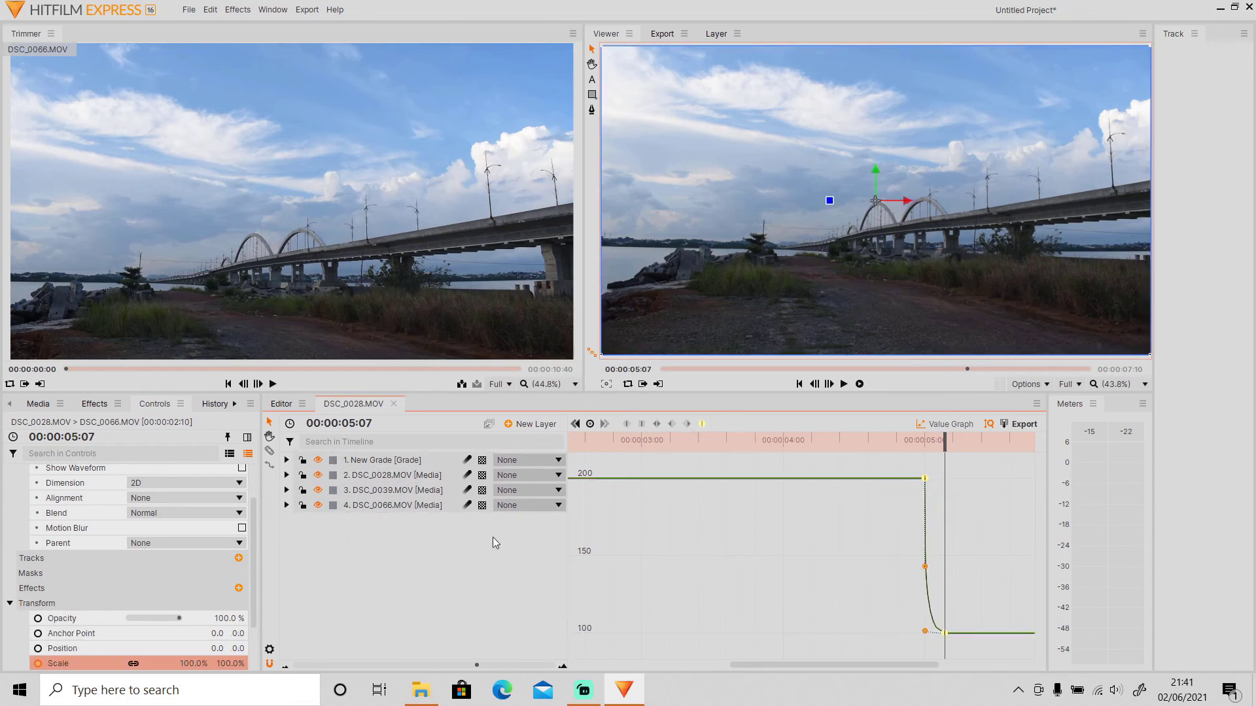
Switch from the value graph back to the layer timeline and play the whole composite from the start to review both transitions
left_click(937, 425)
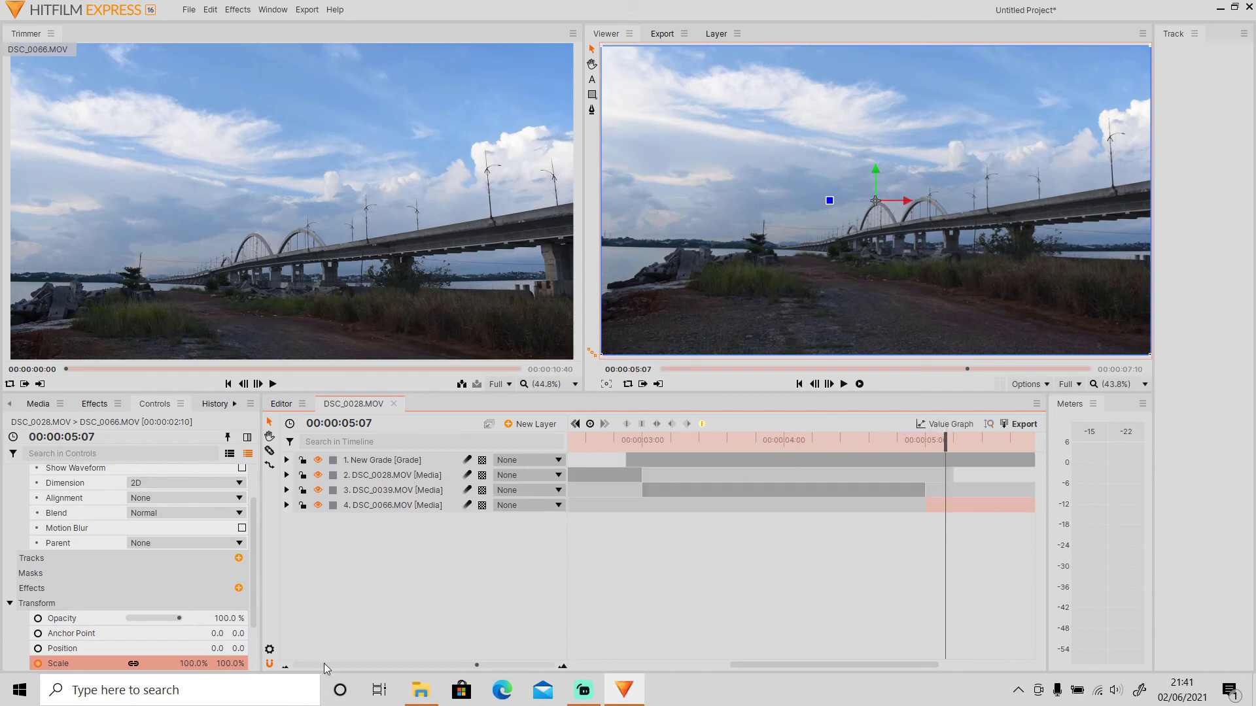
left_click_drag(325, 665, 261, 666)
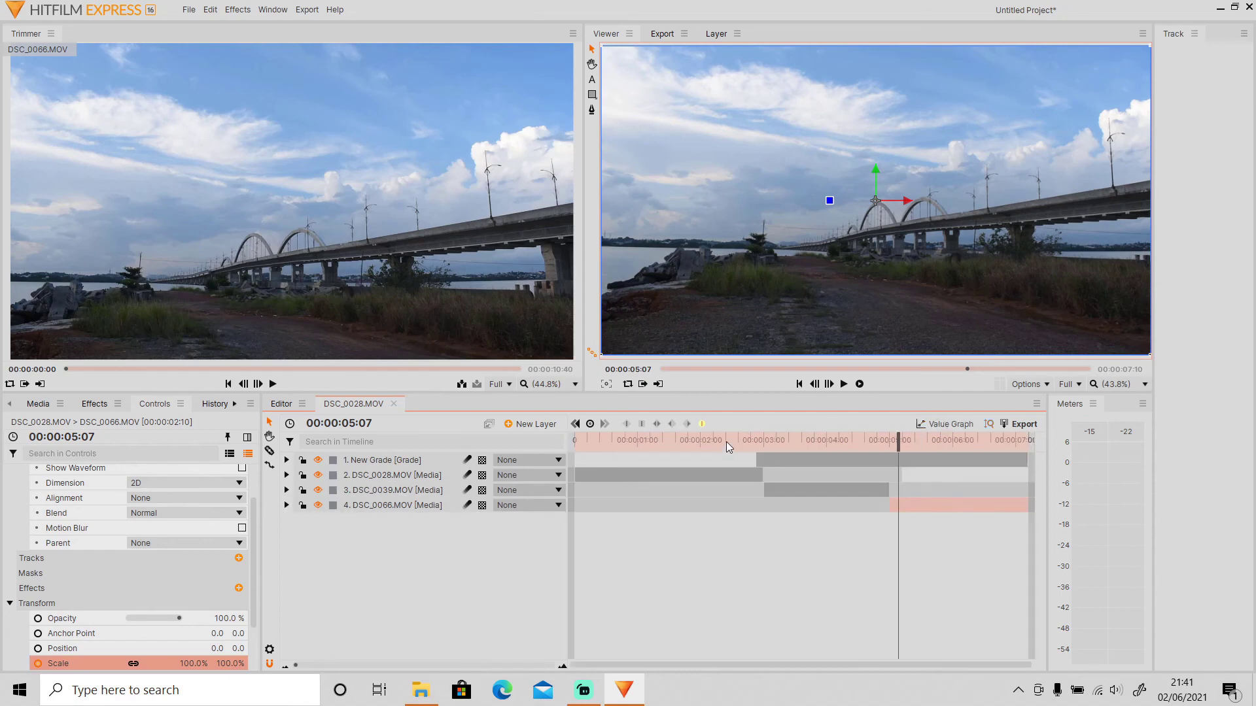
key("Home")
key("space")
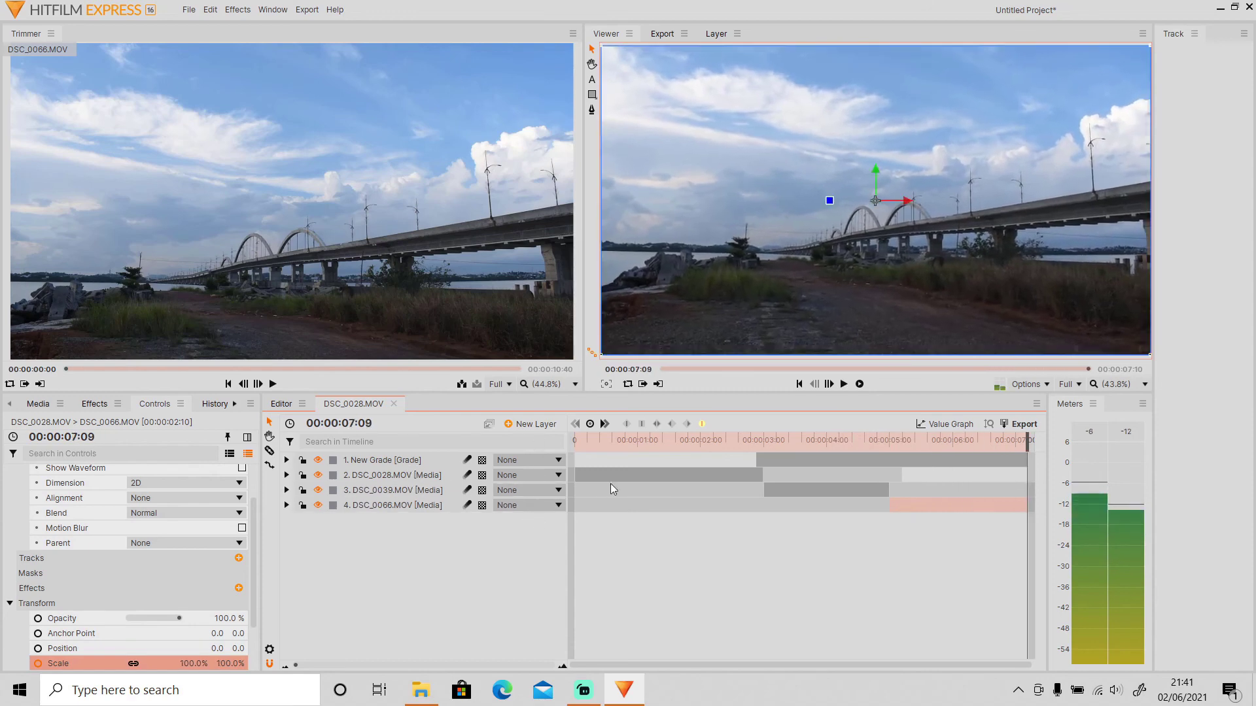
key("space")
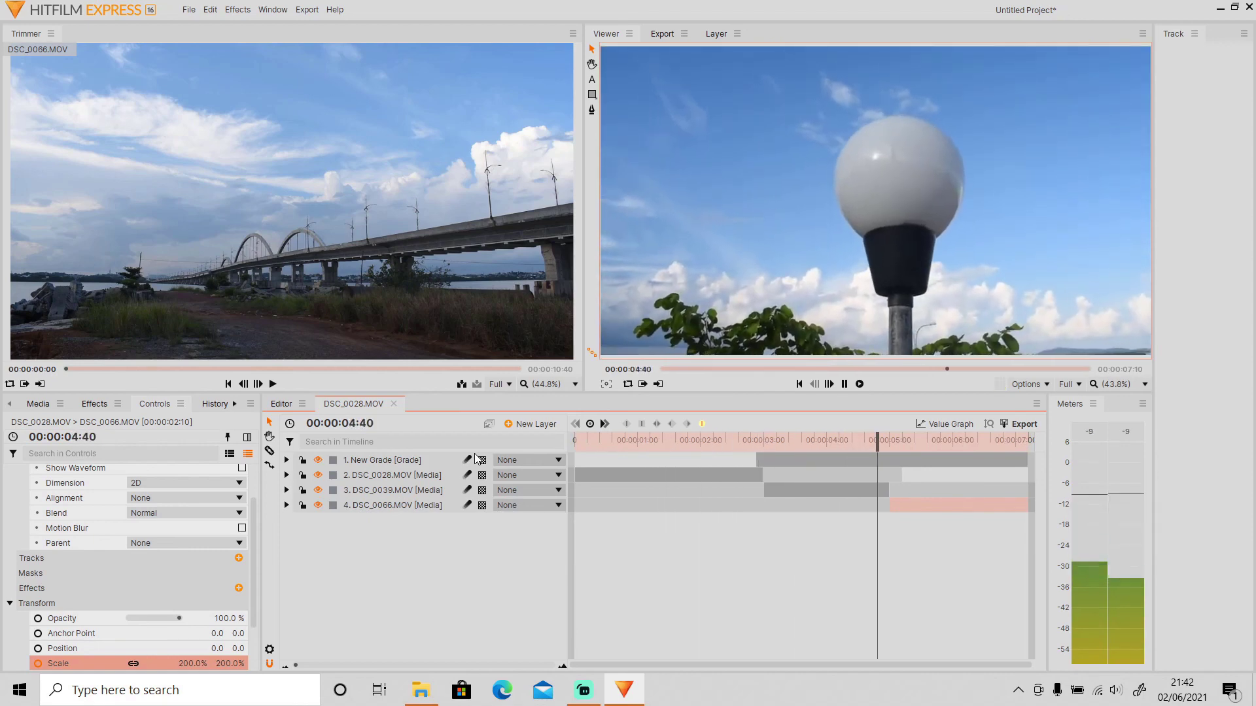
key("space")
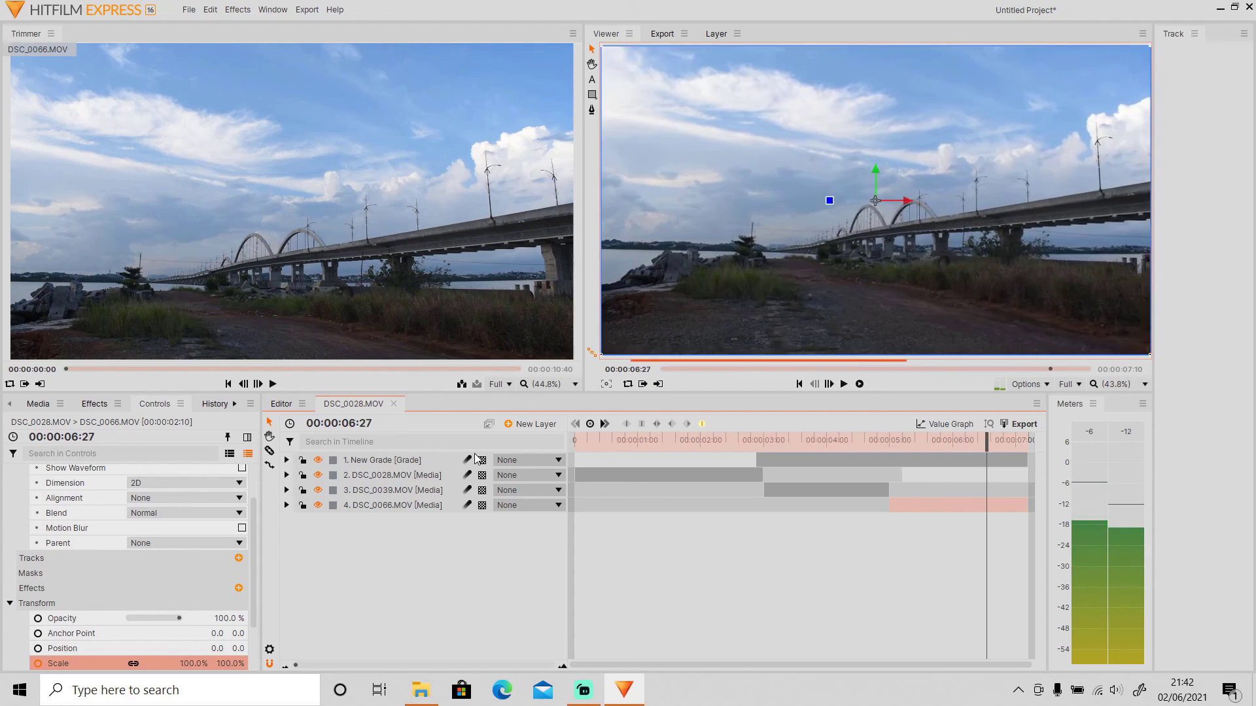